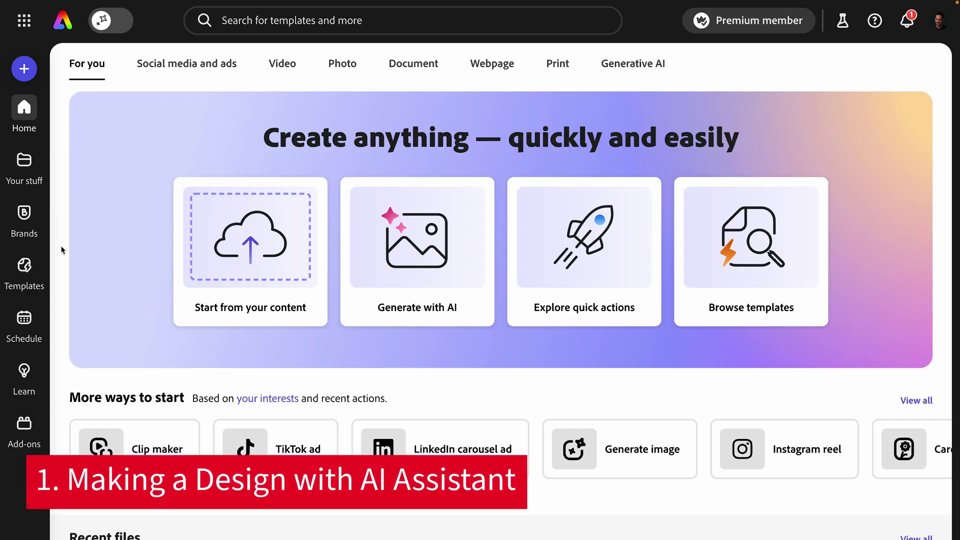
Open the pink portrait template and ask the AI Assistant to make the woman's shirt blue
{"action": "left_click", "coordinate": [24, 266]}
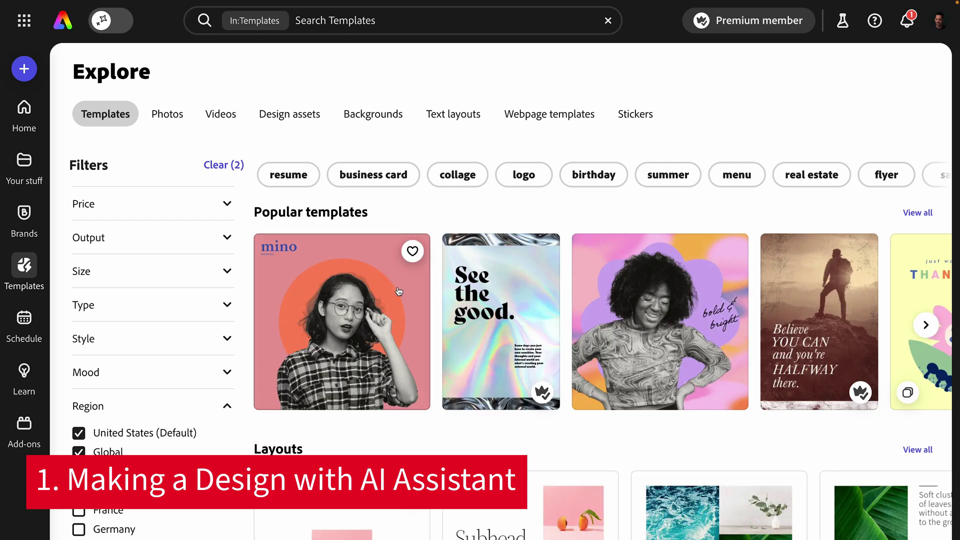
{"action": "left_click", "coordinate": [398, 291]}
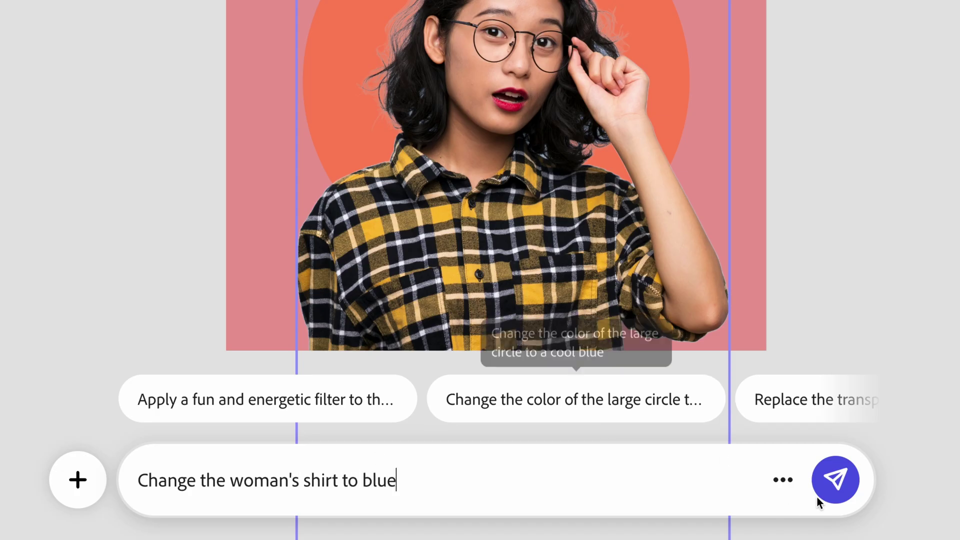
{"action": "left_click", "coordinate": [833, 480]}
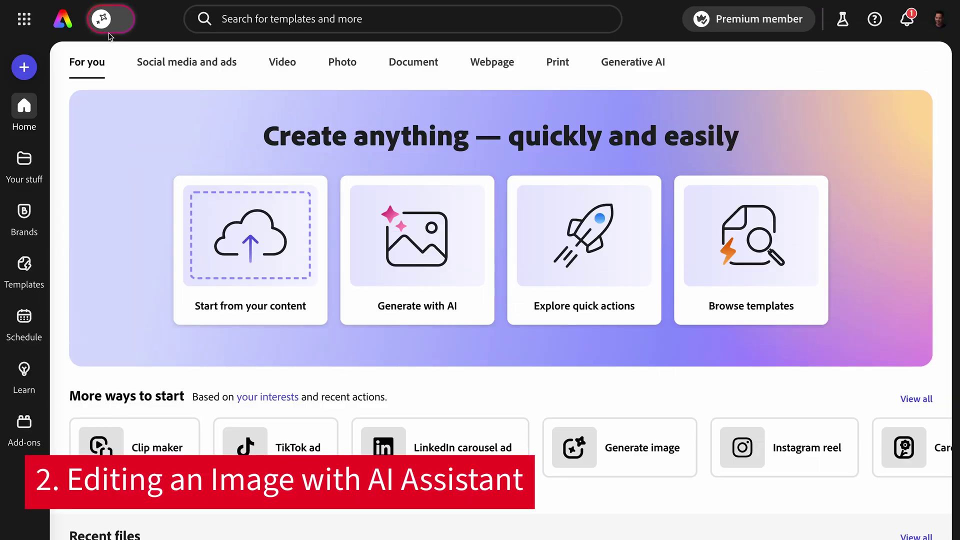
Put the AI Assistant in Edit image mode and upload frog.jpeg from Downloads
{"action": "left_click", "coordinate": [112, 28]}
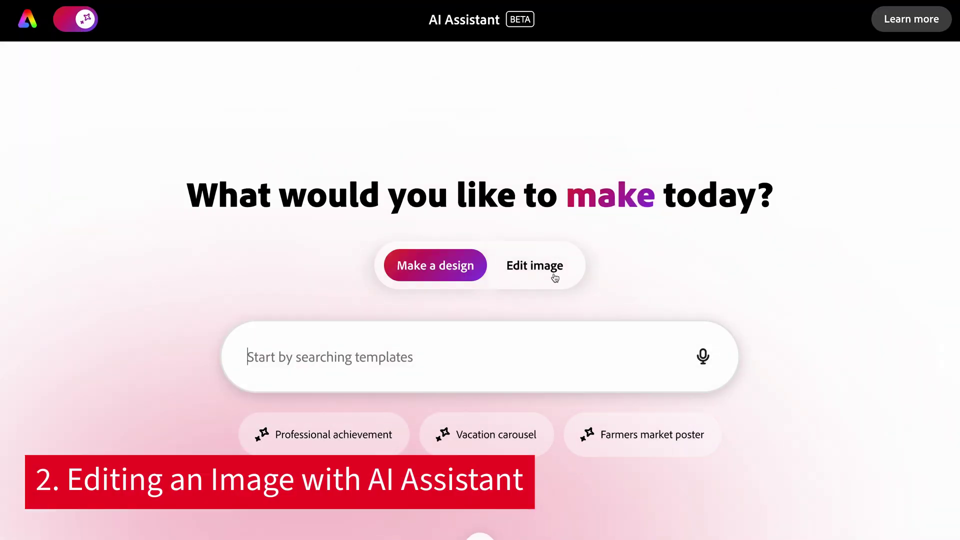
{"action": "left_click", "coordinate": [554, 278]}
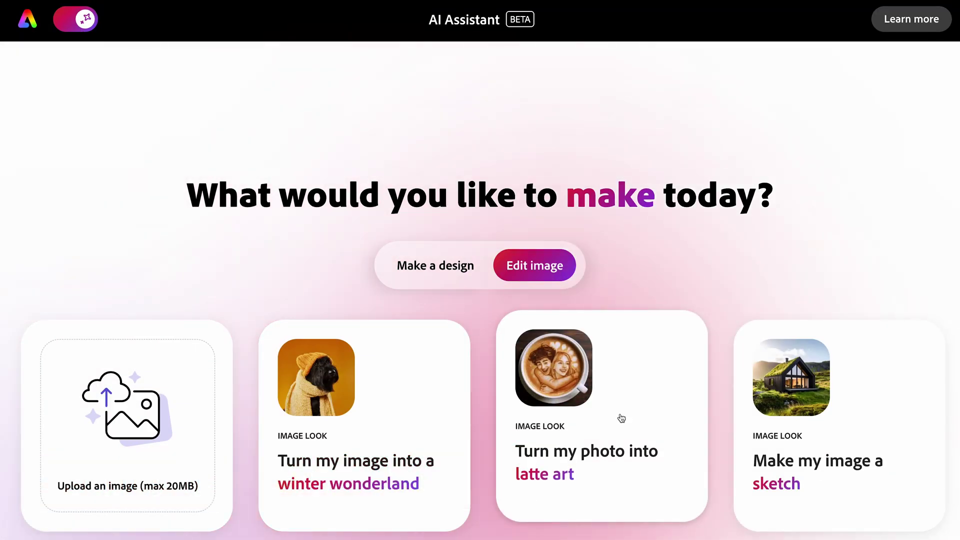
{"action": "left_click", "coordinate": [621, 418]}
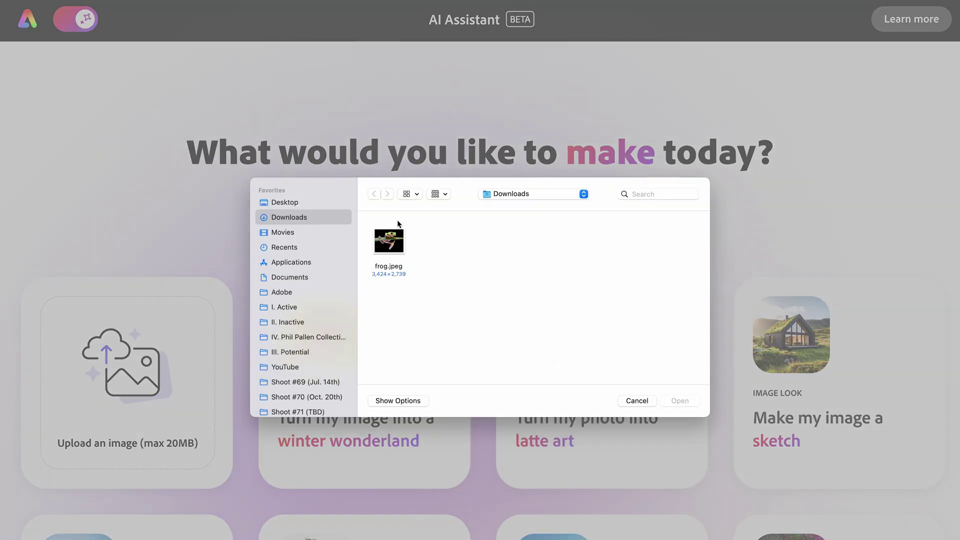
{"action": "key", "text": "space"}
{"action": "key", "text": "space"}
{"action": "double_click", "coordinate": [382, 234]}
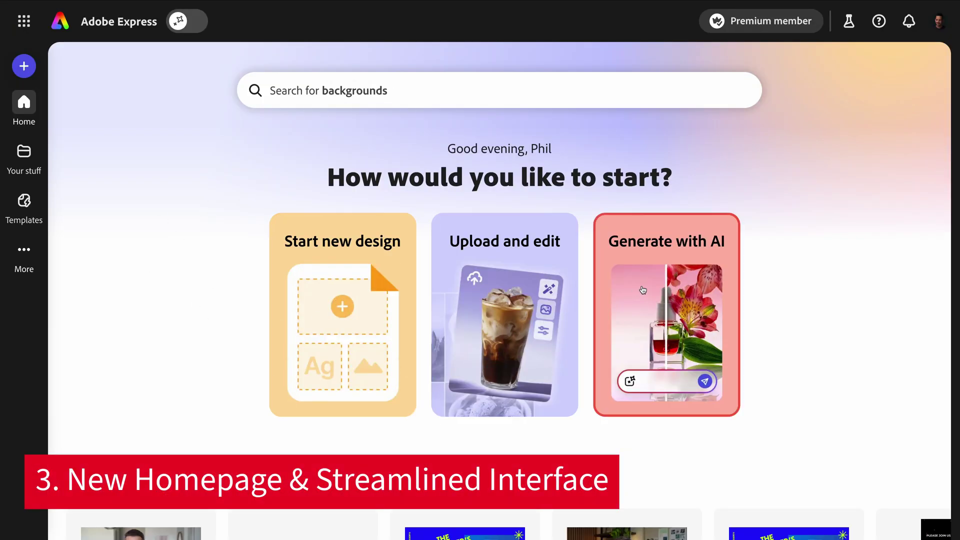
{"action": "scroll", "coordinate": [187, 261], "scroll_direction": "down", "scroll_amount": 5}
{"action": "scroll", "coordinate": [178, 253], "scroll_direction": "down", "scroll_amount": 4}
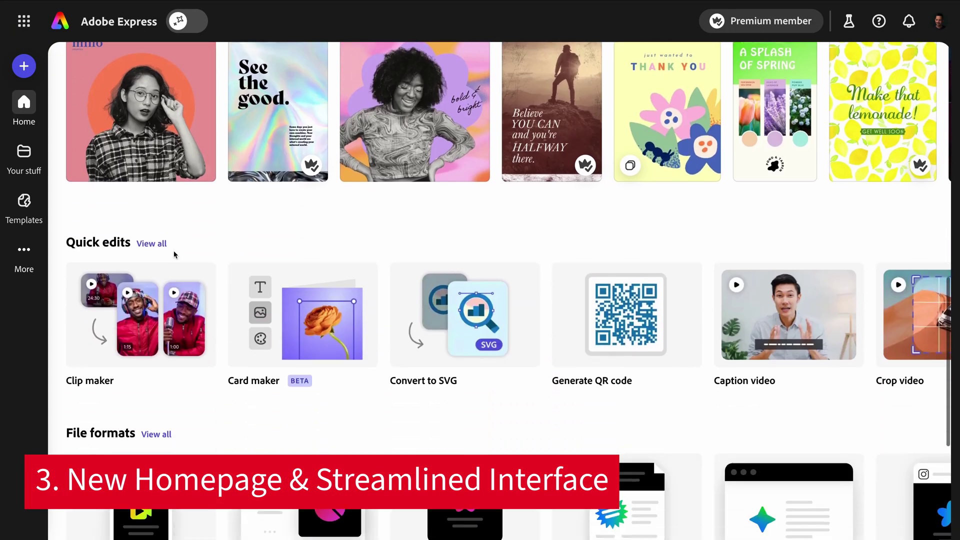
{"action": "scroll", "coordinate": [173, 252], "scroll_direction": "down", "scroll_amount": 3}
{"action": "scroll", "coordinate": [171, 253], "scroll_direction": "up", "scroll_amount": 1}
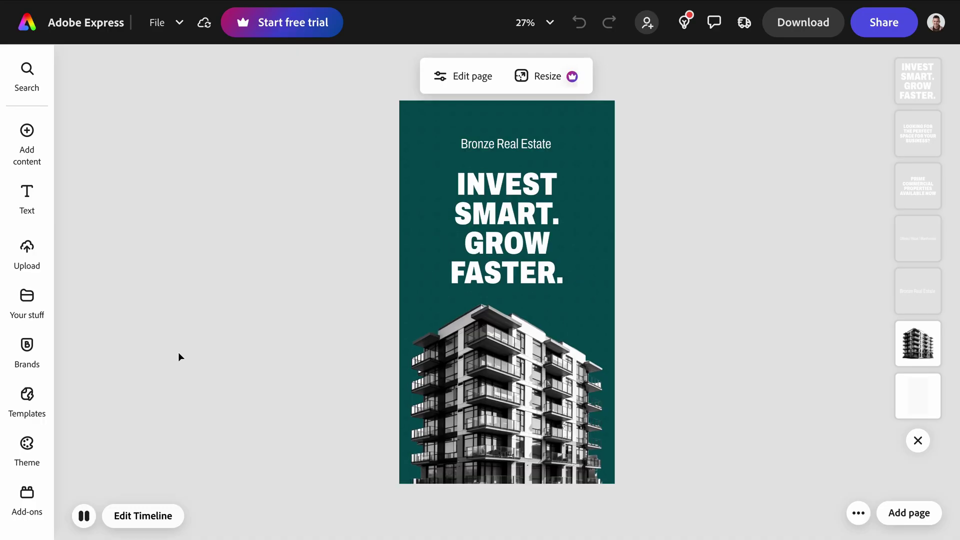
Try light cyan, blue and purple page backgrounds, then settle on the blue-pink gradient
{"action": "left_click", "coordinate": [27, 131]}
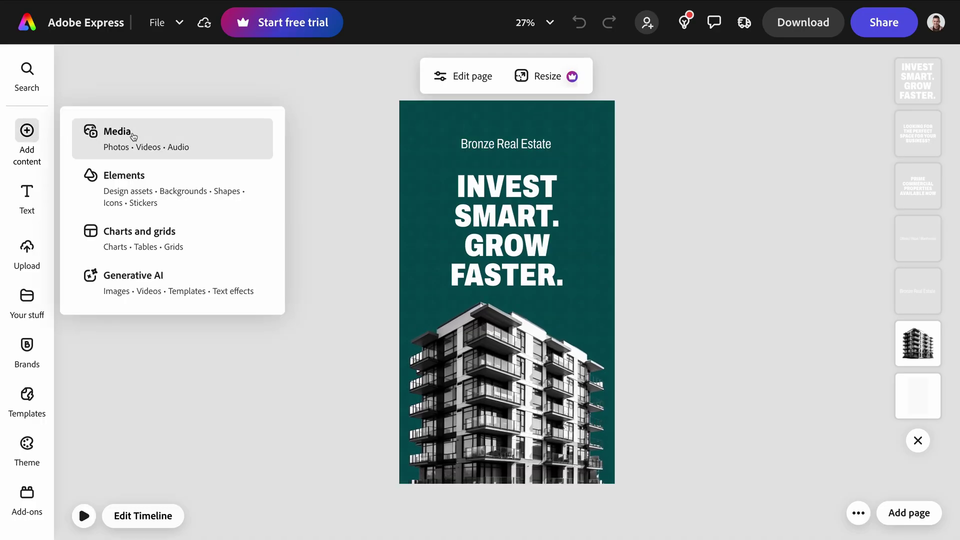
{"action": "left_click", "coordinate": [450, 82]}
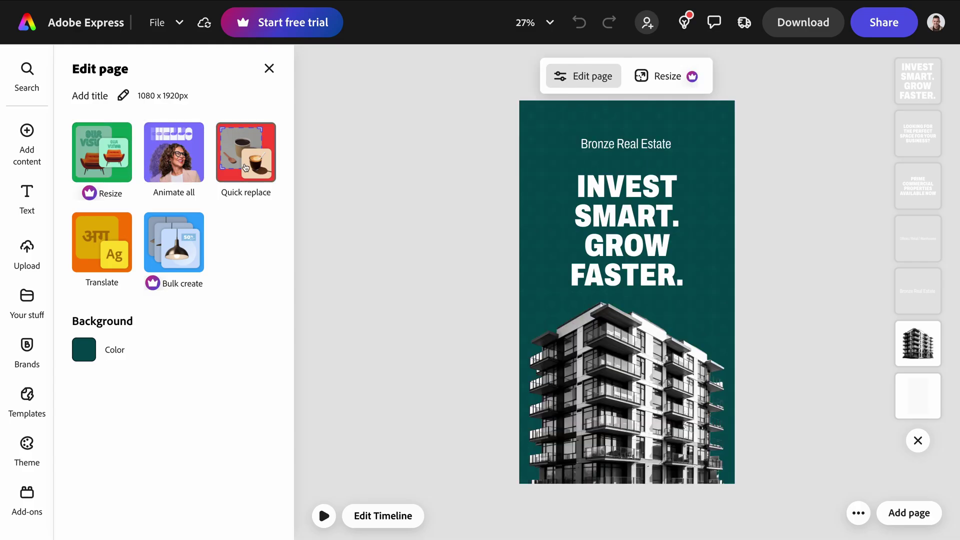
{"action": "left_click", "coordinate": [85, 358]}
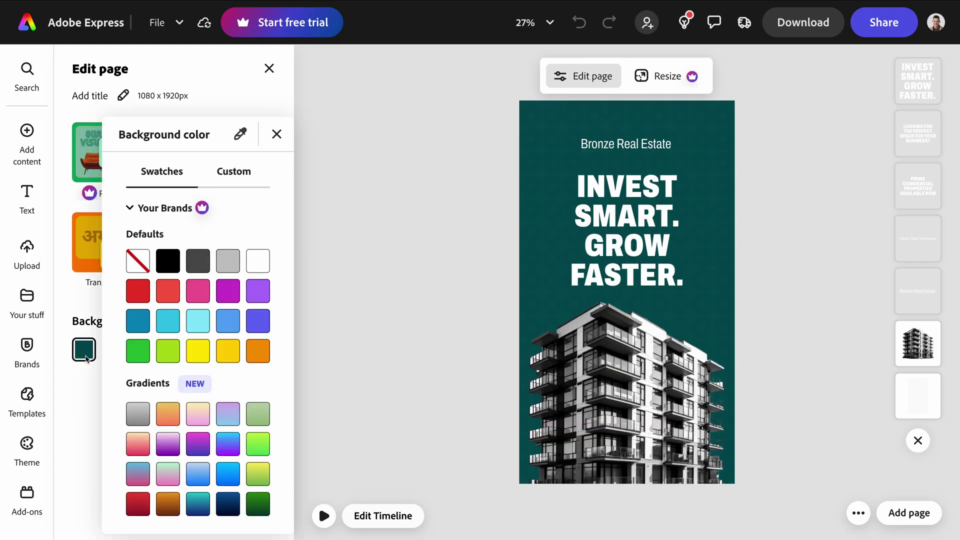
{"action": "left_click", "coordinate": [168, 322]}
{"action": "left_click", "coordinate": [139, 324]}
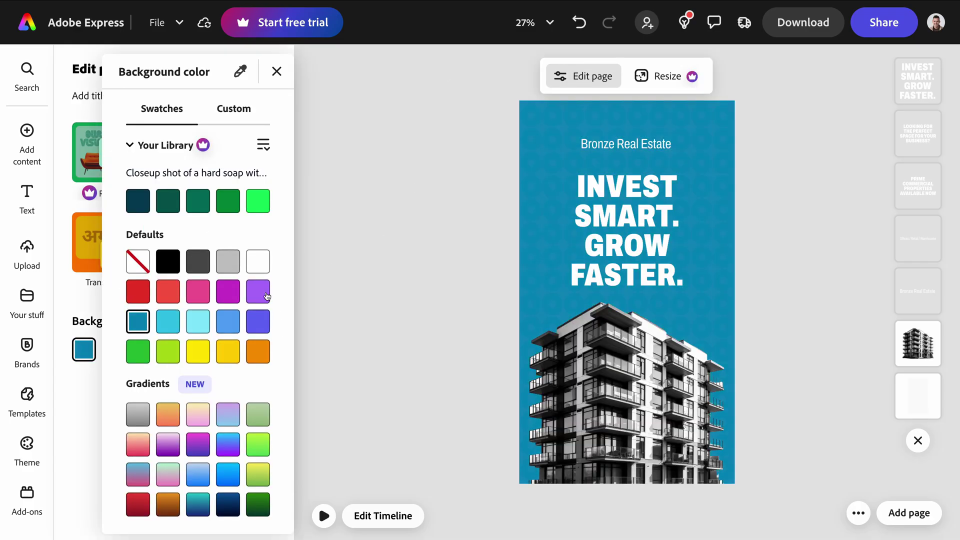
{"action": "left_click", "coordinate": [266, 295]}
{"action": "left_click", "coordinate": [142, 483]}
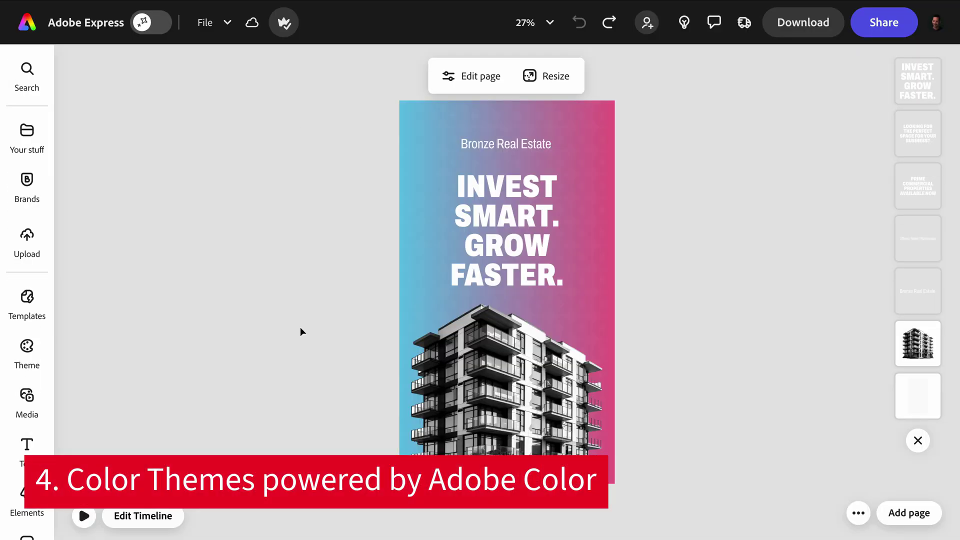
Open the design's colour themes and glance at the Brands and Libraries list
{"action": "left_click", "coordinate": [27, 347]}
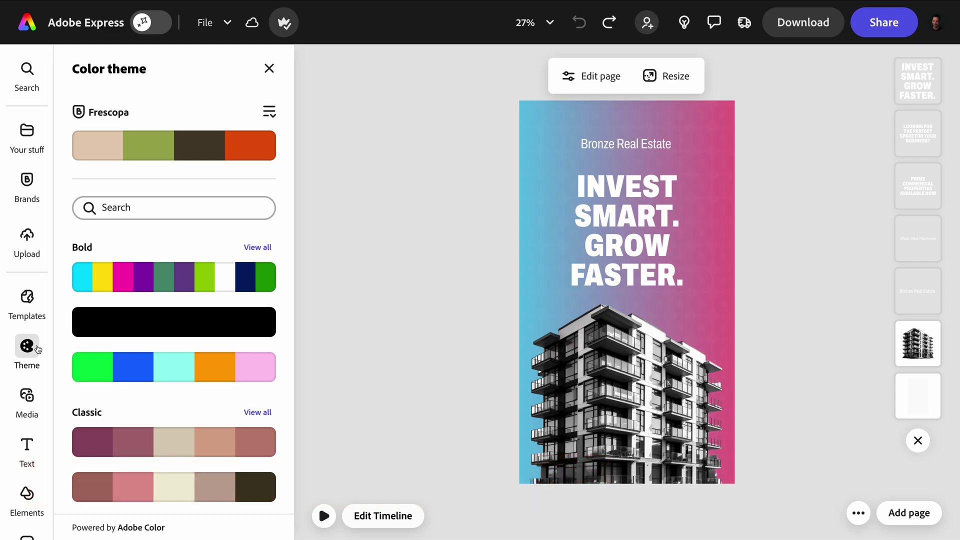
{"action": "left_click", "coordinate": [272, 113]}
{"action": "scroll", "coordinate": [334, 333], "scroll_direction": "down", "scroll_amount": 3}
{"action": "scroll", "coordinate": [334, 330], "scroll_direction": "down", "scroll_amount": 2}
{"action": "scroll", "coordinate": [334, 326], "scroll_direction": "down", "scroll_amount": 4}
{"action": "scroll", "coordinate": [333, 324], "scroll_direction": "down", "scroll_amount": 3}
{"action": "scroll", "coordinate": [335, 323], "scroll_direction": "down", "scroll_amount": 5}
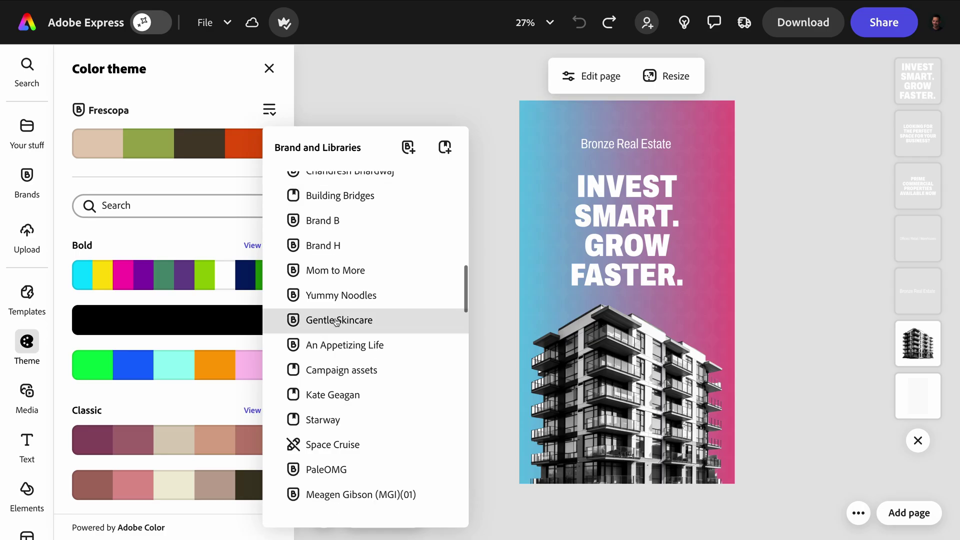
{"action": "scroll", "coordinate": [336, 321], "scroll_direction": "up", "scroll_amount": 8}
{"action": "scroll", "coordinate": [335, 319], "scroll_direction": "up", "scroll_amount": 8}
{"action": "left_click", "coordinate": [205, 113]}
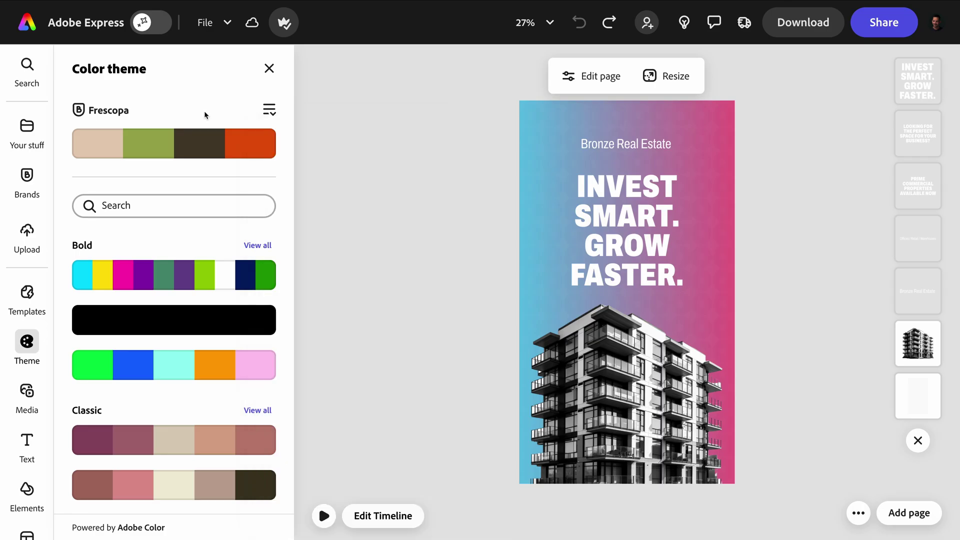
{"action": "scroll", "coordinate": [210, 240], "scroll_direction": "down", "scroll_amount": 1}
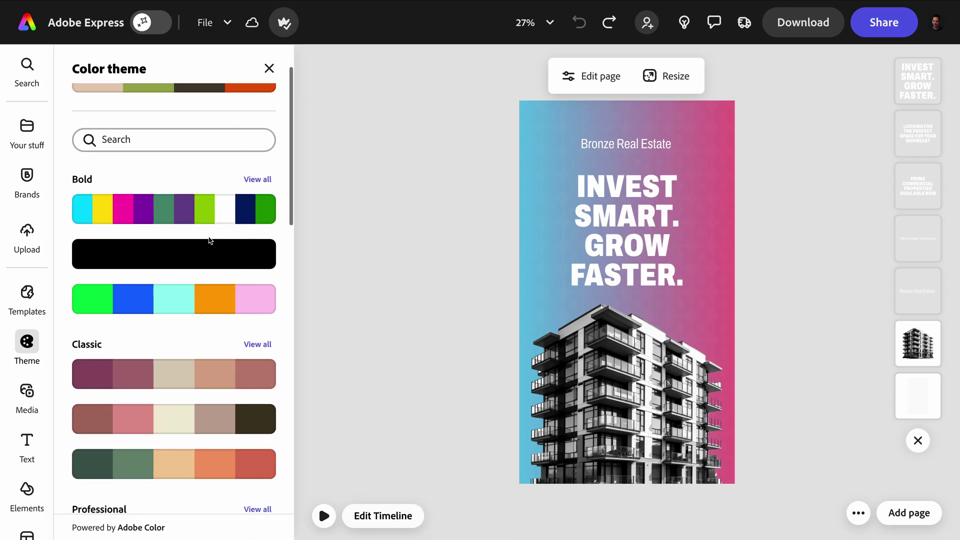
Try Bold, Classic and Pastel palettes, then apply a Color pop palette
{"action": "left_click", "coordinate": [169, 210]}
{"action": "scroll", "coordinate": [167, 214], "scroll_direction": "down", "scroll_amount": 1}
{"action": "left_click", "coordinate": [163, 226]}
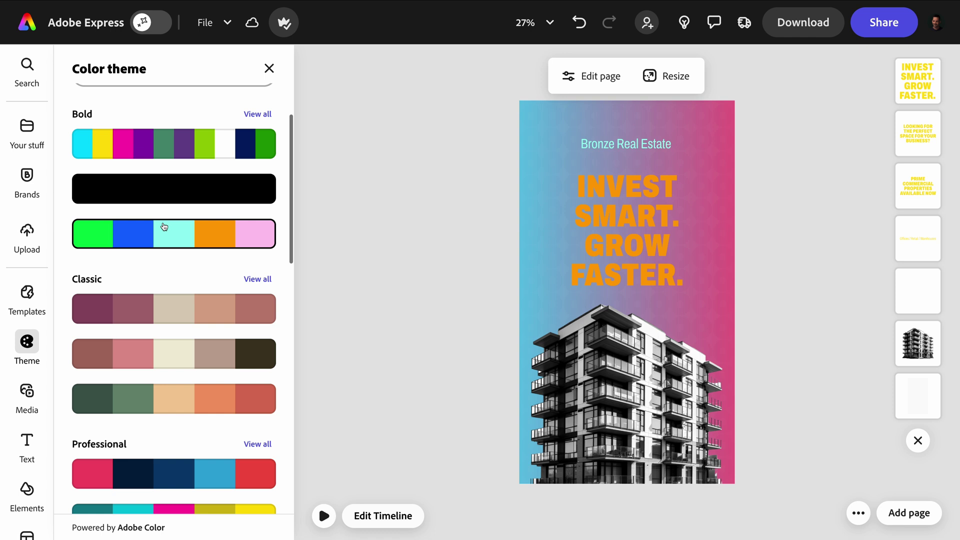
{"action": "scroll", "coordinate": [164, 227], "scroll_direction": "down", "scroll_amount": 1}
{"action": "scroll", "coordinate": [163, 220], "scroll_direction": "down", "scroll_amount": 1}
{"action": "left_click", "coordinate": [161, 189]}
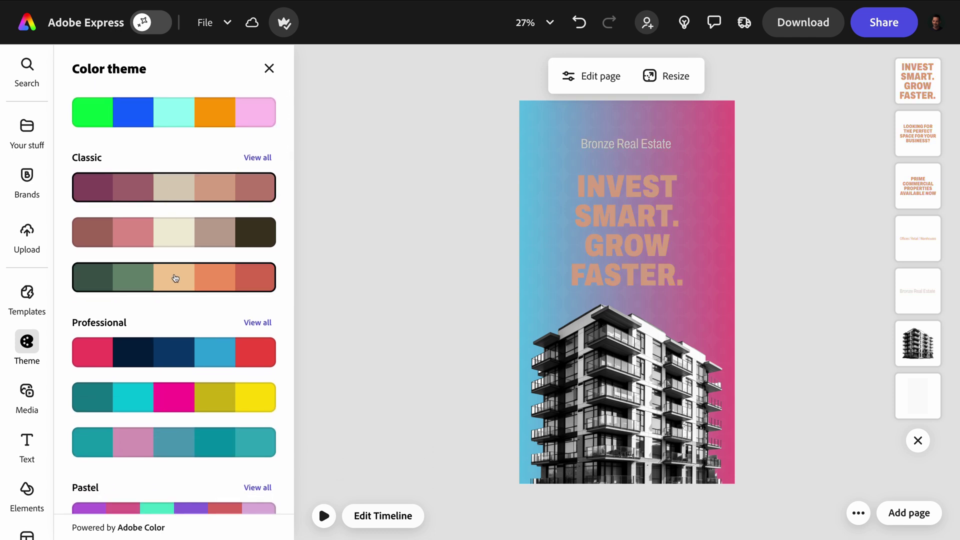
{"action": "scroll", "coordinate": [173, 282], "scroll_direction": "down", "scroll_amount": 2}
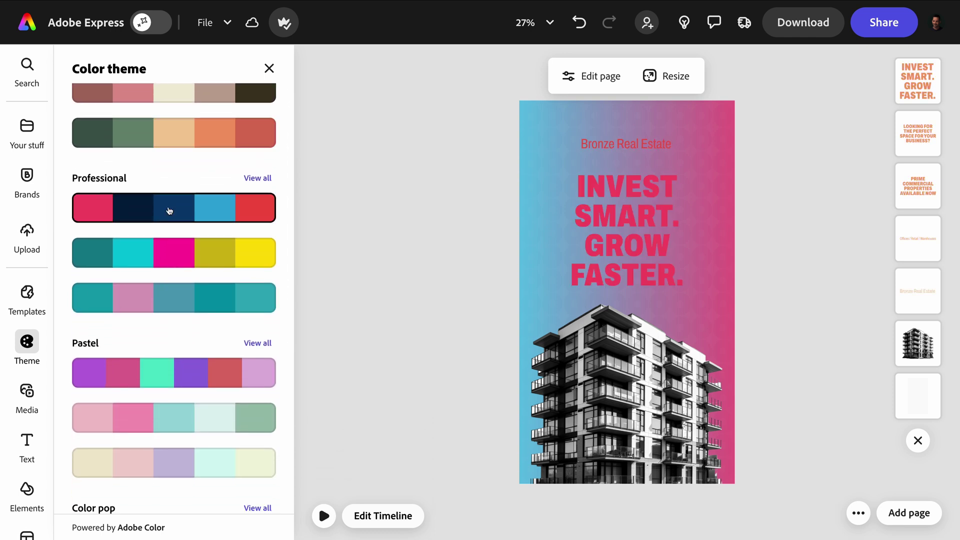
{"action": "left_click", "coordinate": [173, 384]}
{"action": "scroll", "coordinate": [173, 379], "scroll_direction": "down", "scroll_amount": 1}
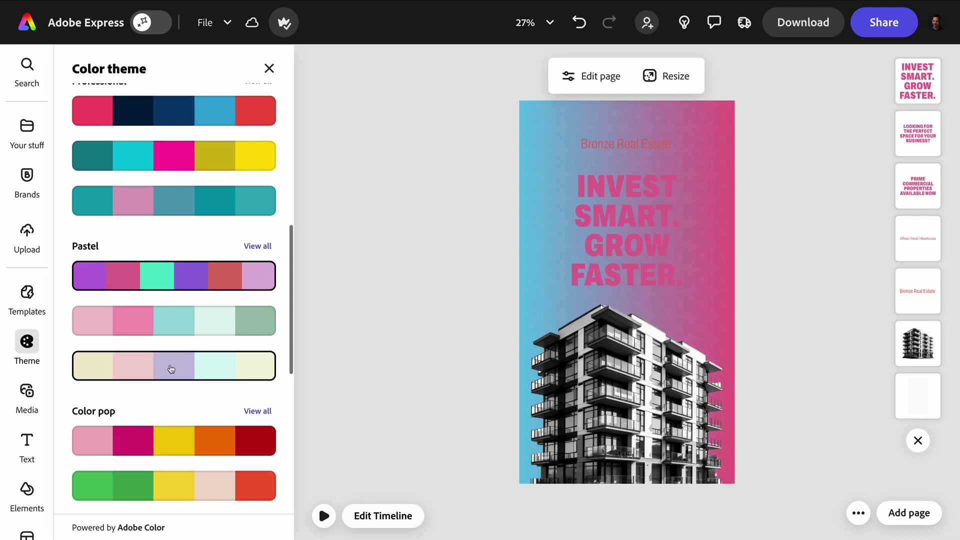
{"action": "scroll", "coordinate": [193, 296], "scroll_direction": "down", "scroll_amount": 2}
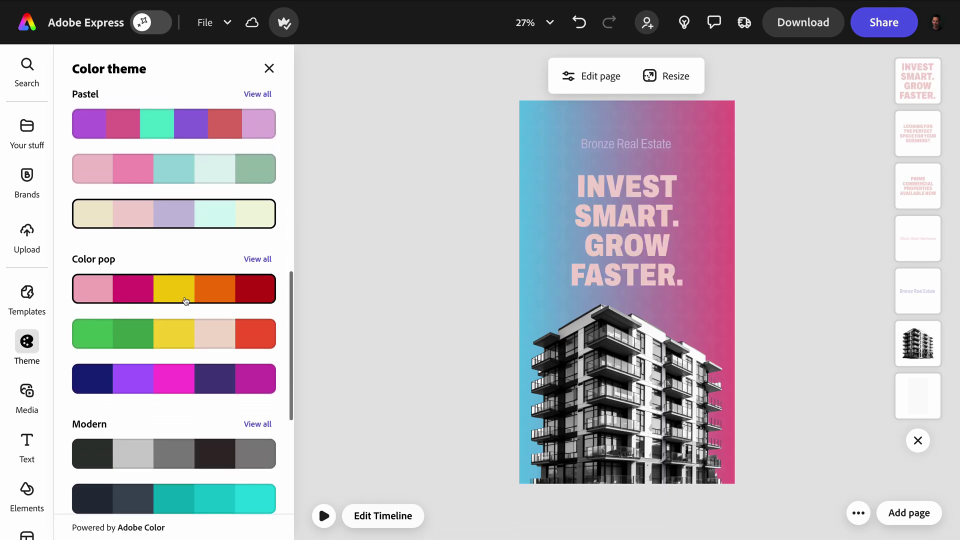
{"action": "left_click", "coordinate": [177, 296]}
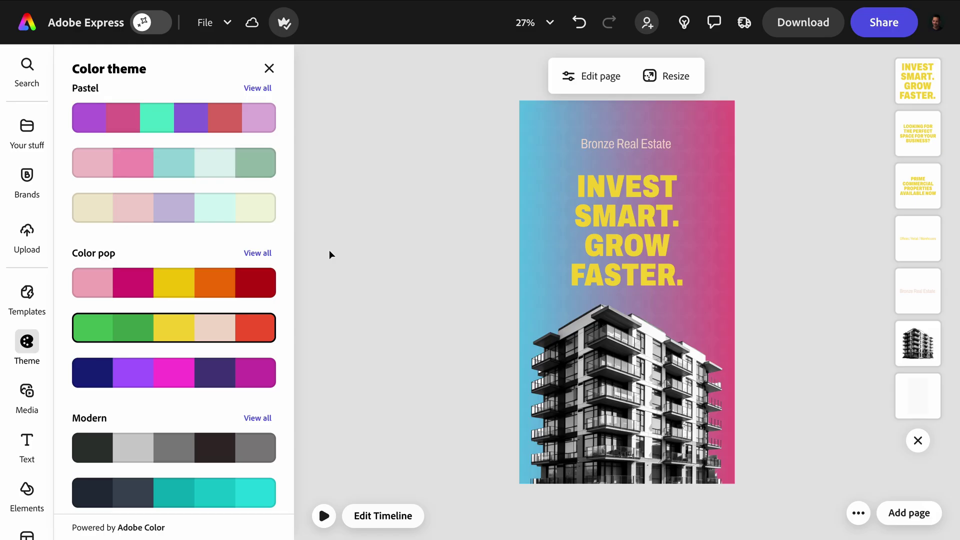
{"action": "left_click", "coordinate": [269, 69]}
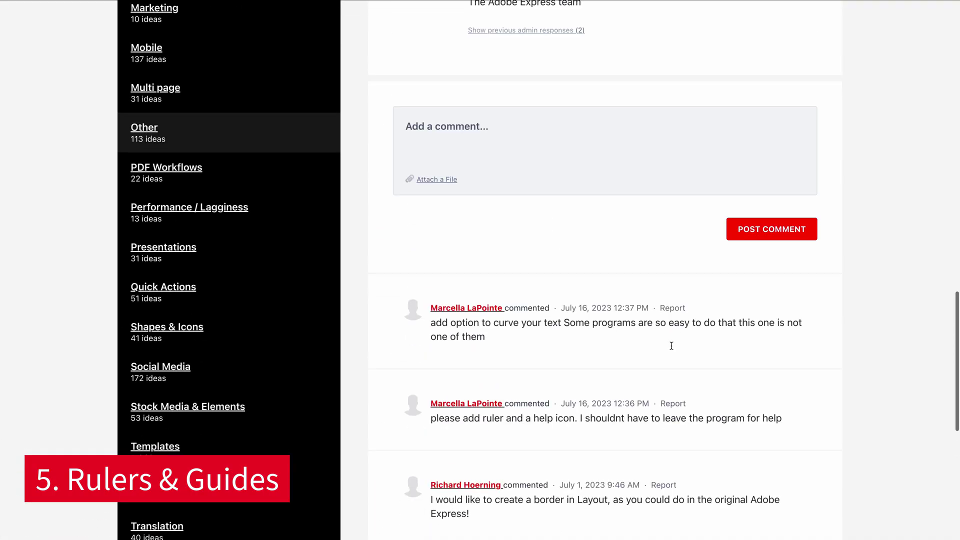
{"action": "scroll", "coordinate": [671, 347], "scroll_direction": "up", "scroll_amount": 1}
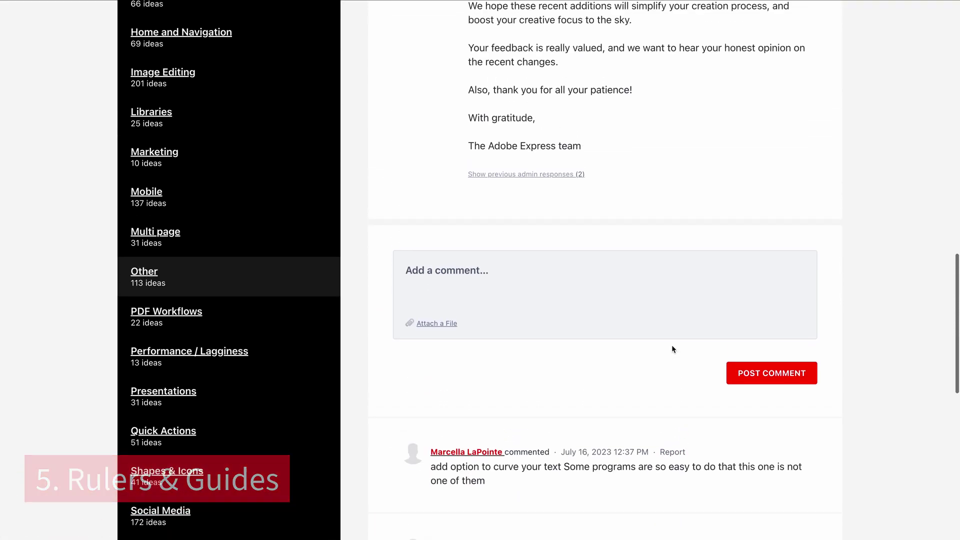
{"action": "scroll", "coordinate": [671, 347], "scroll_direction": "up", "scroll_amount": 4}
{"action": "scroll", "coordinate": [671, 348], "scroll_direction": "up", "scroll_amount": 3}
{"action": "scroll", "coordinate": [671, 348], "scroll_direction": "up", "scroll_amount": 5}
{"action": "scroll", "coordinate": [671, 347], "scroll_direction": "up", "scroll_amount": 3}
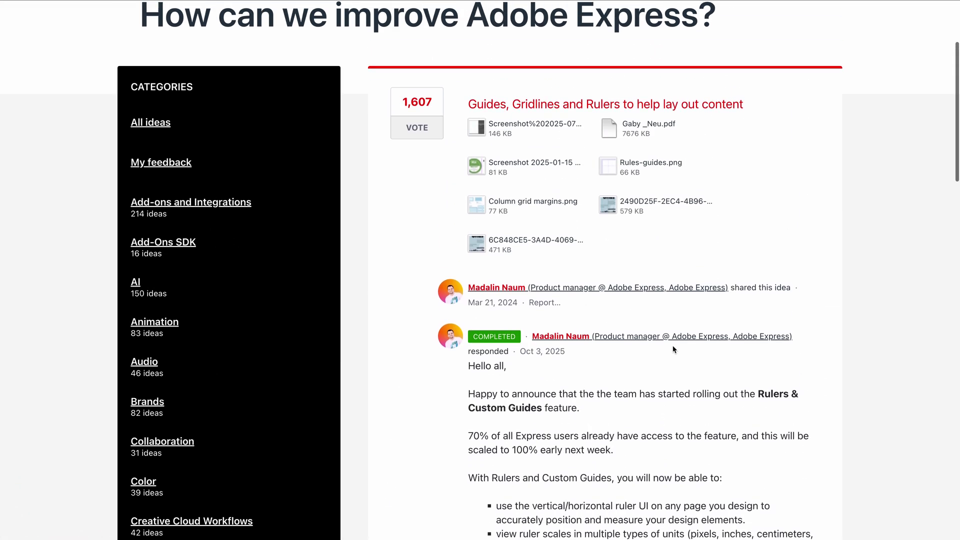
{"action": "scroll", "coordinate": [672, 349], "scroll_direction": "up", "scroll_amount": 2}
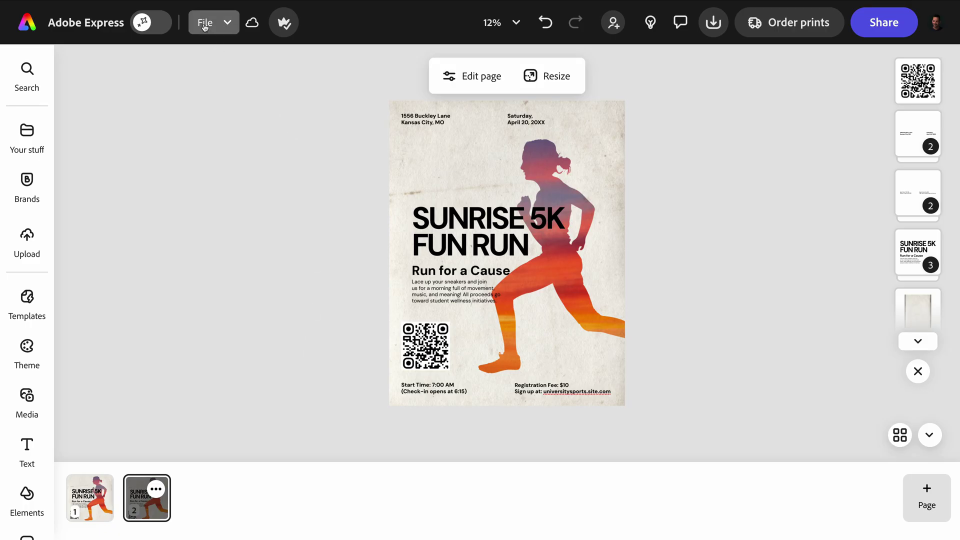
Open the editor's File menu to reach Submit feedback
{"action": "left_click", "coordinate": [205, 26]}
{"action": "mouse_move", "coordinate": [252, 366]}
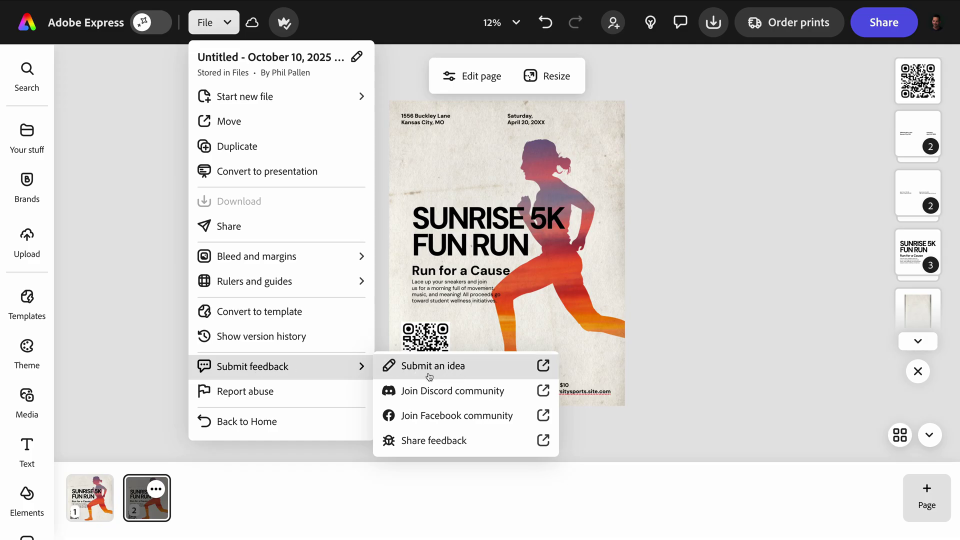
{"action": "mouse_move", "coordinate": [254, 281]}
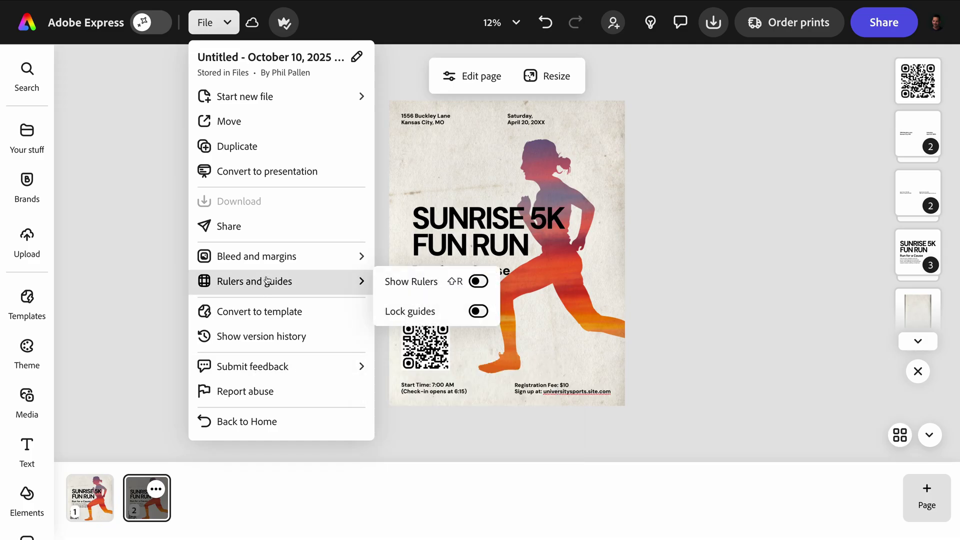
Show rulers on the Sunrise 5K flyer and pull a horizontal guide onto it
{"action": "left_click", "coordinate": [474, 285]}
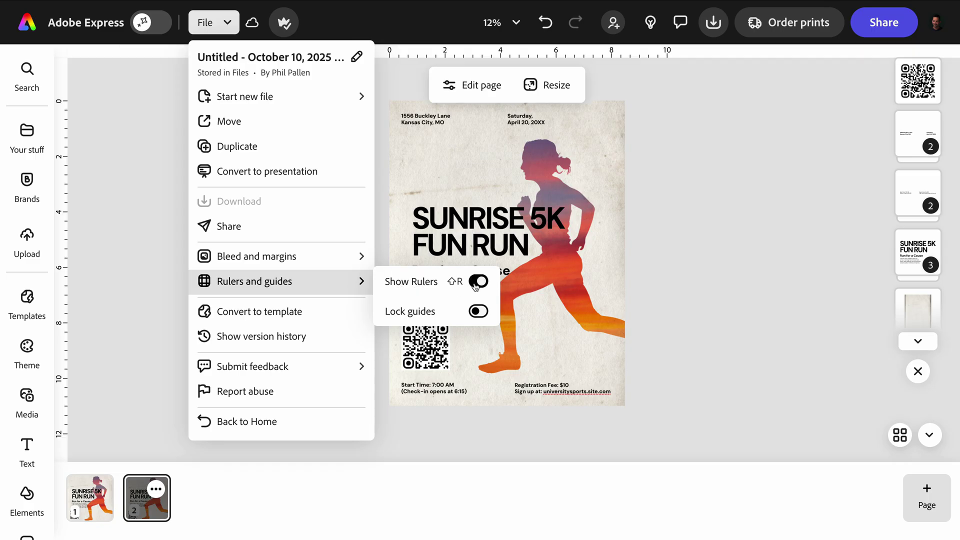
{"action": "left_click", "coordinate": [383, 181]}
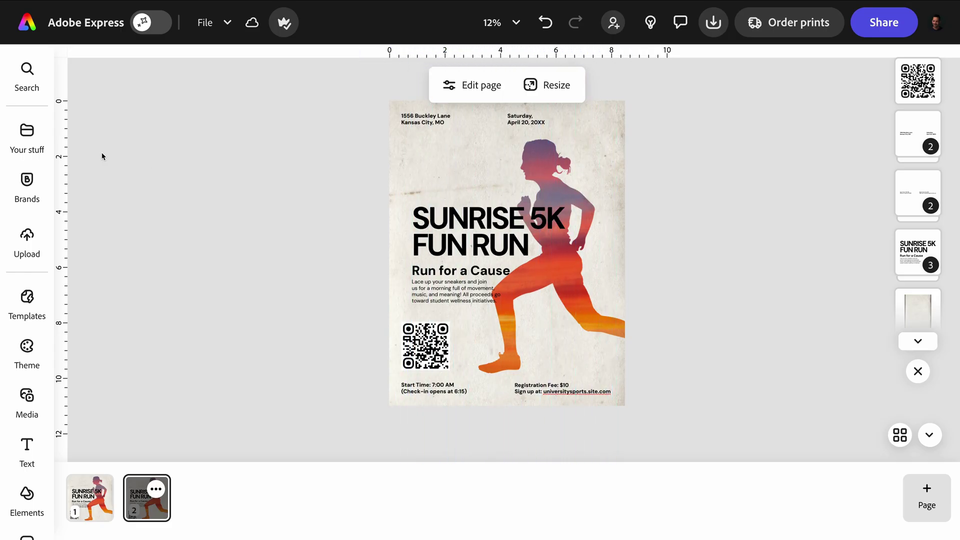
{"action": "mouse_move", "coordinate": [63, 148]}
{"action": "left_mouse_down"}
{"action": "mouse_move", "coordinate": [54, 302]}
{"action": "mouse_move", "coordinate": [58, 188]}
{"action": "left_mouse_up"}
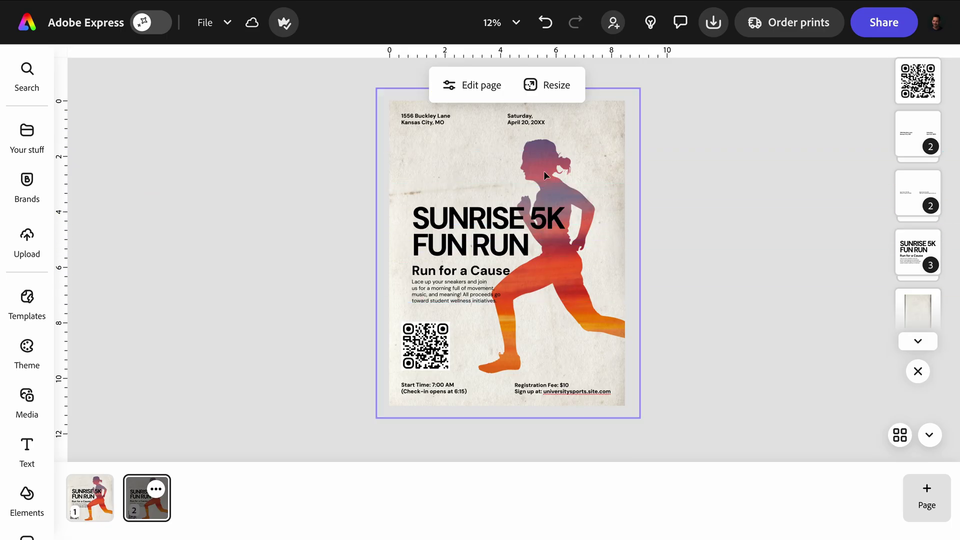
Duplicate the page resized to 816 by 1056 pixels
{"action": "left_click", "coordinate": [565, 95]}
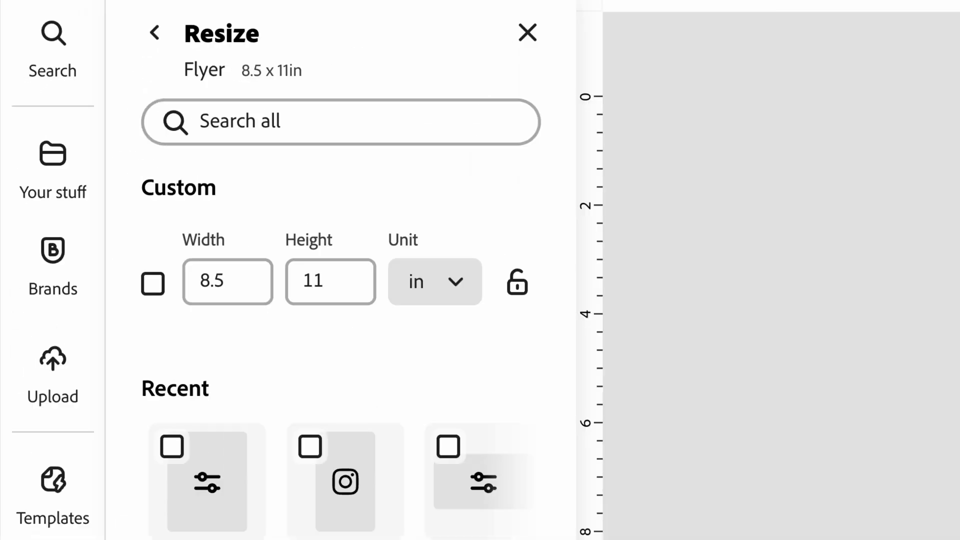
{"action": "left_click", "coordinate": [437, 304]}
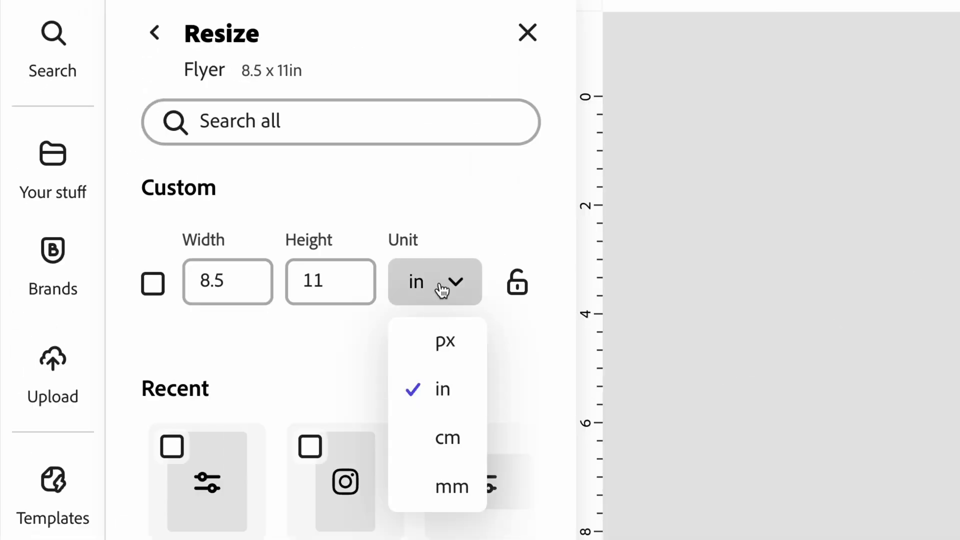
{"action": "left_click", "coordinate": [445, 345]}
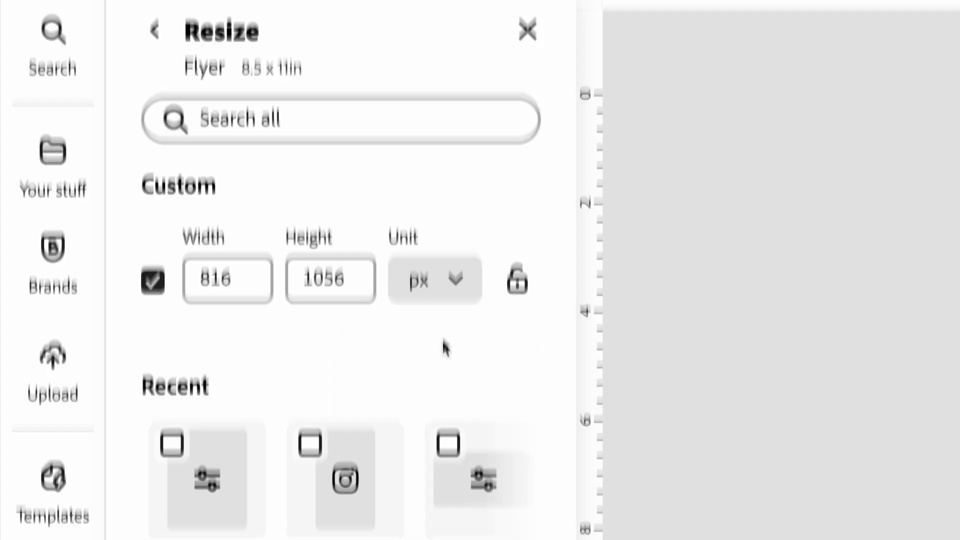
{"action": "left_click", "coordinate": [351, 504]}
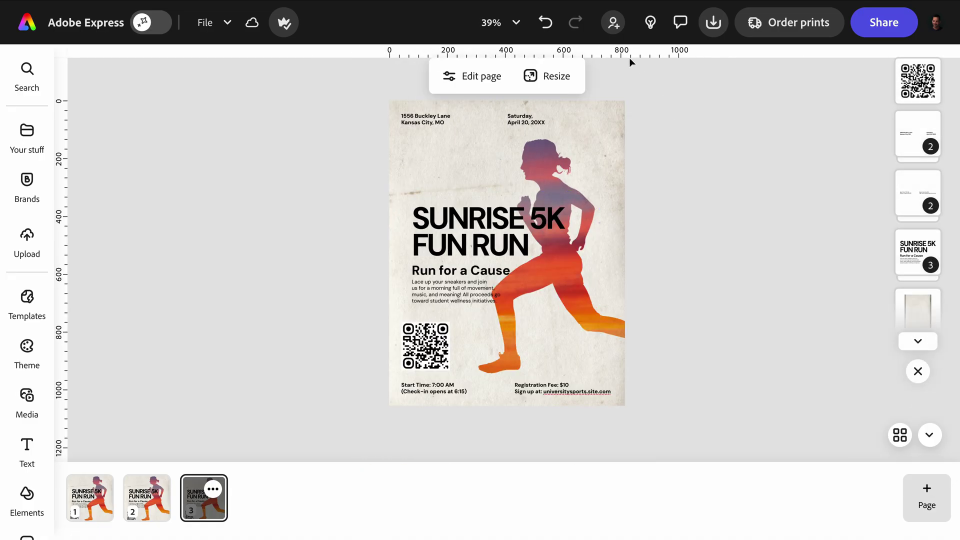
Place vertical guides near the left and right edges and horizontal guides across the page
{"action": "left_click_drag", "start_coordinate": [630, 54], "coordinate": [458, 55]}
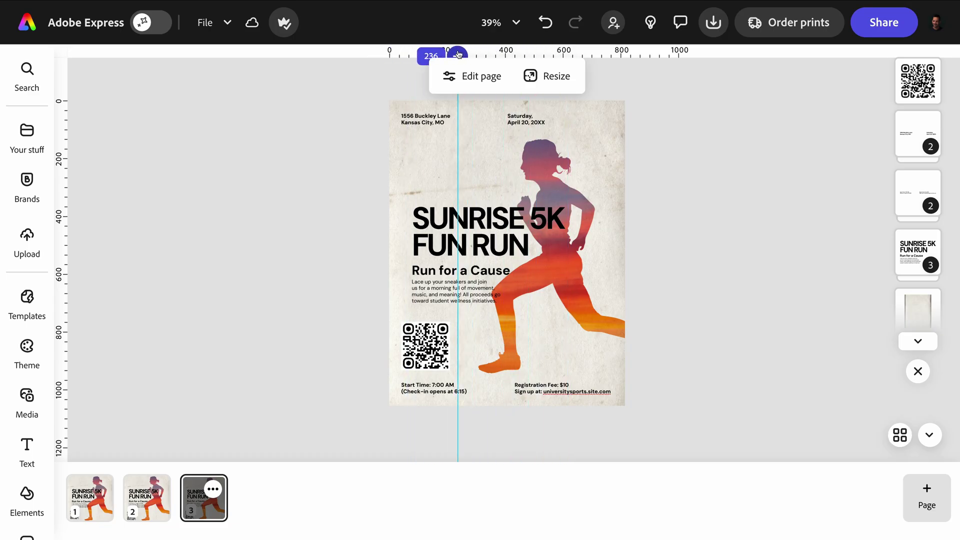
{"action": "left_click_drag", "start_coordinate": [458, 54], "coordinate": [402, 55]}
{"action": "left_click_drag", "start_coordinate": [611, 54], "coordinate": [611, 57]}
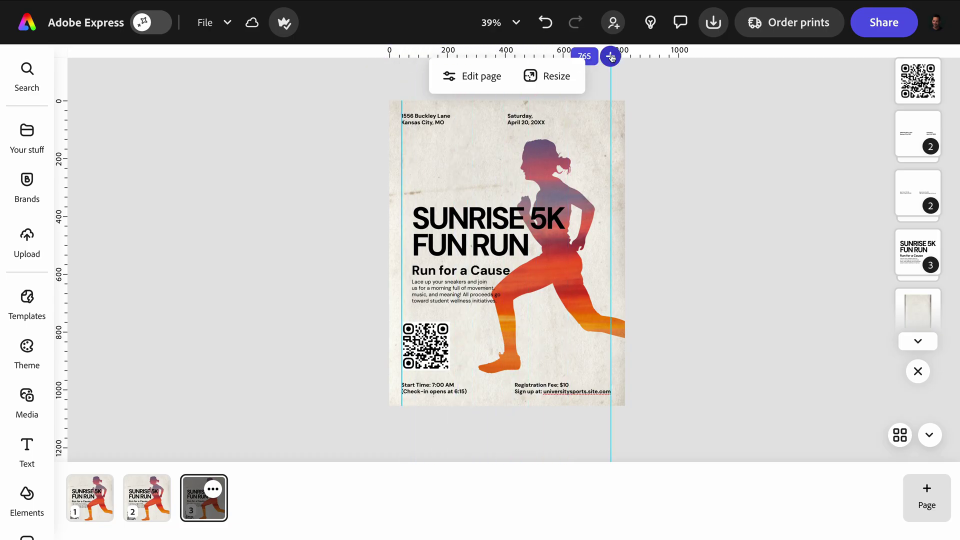
{"action": "left_click_drag", "start_coordinate": [62, 125], "coordinate": [62, 110]}
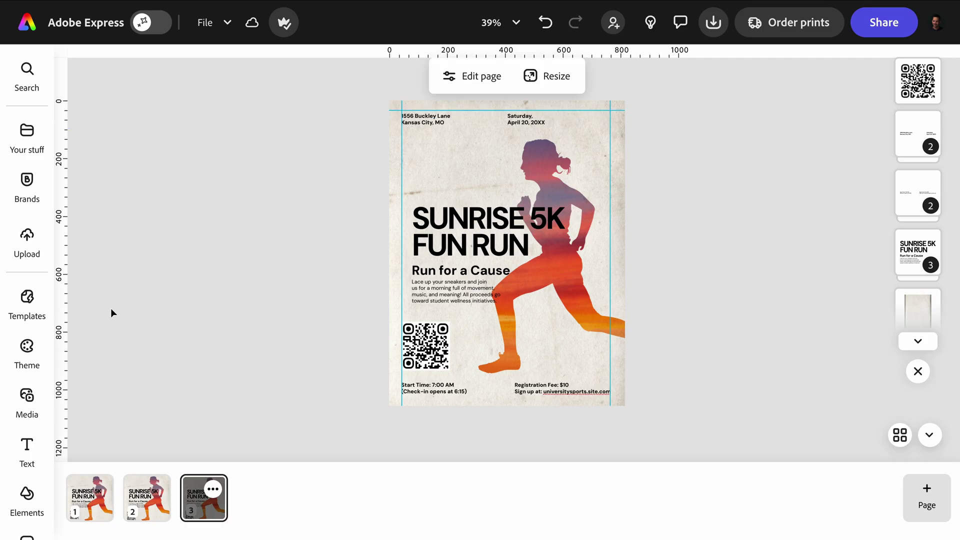
{"action": "left_click_drag", "start_coordinate": [64, 405], "coordinate": [64, 393]}
{"action": "left_click_drag", "start_coordinate": [64, 316], "coordinate": [64, 253]}
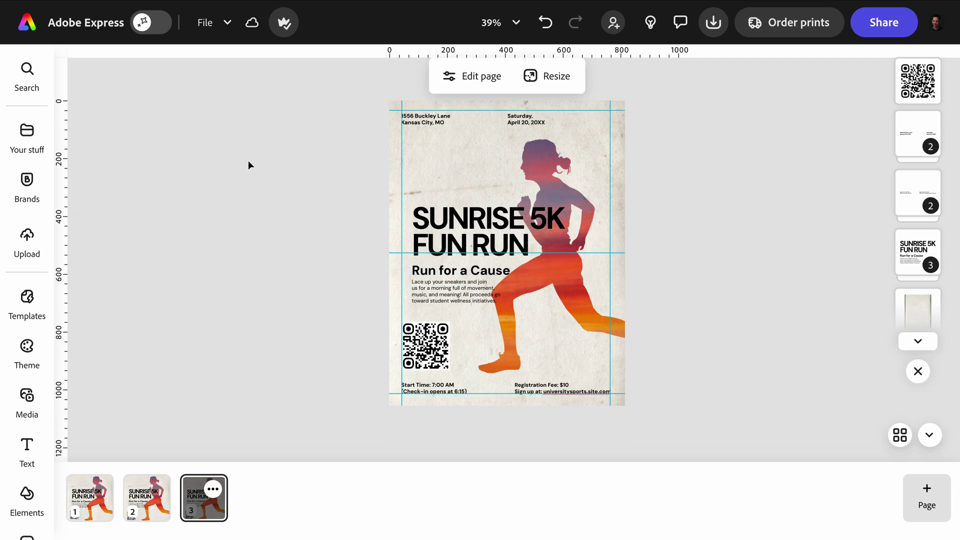
Turn on Lock guides in the Rulers and guides settings
{"action": "left_click", "coordinate": [206, 32]}
{"action": "mouse_move", "coordinate": [254, 281]}
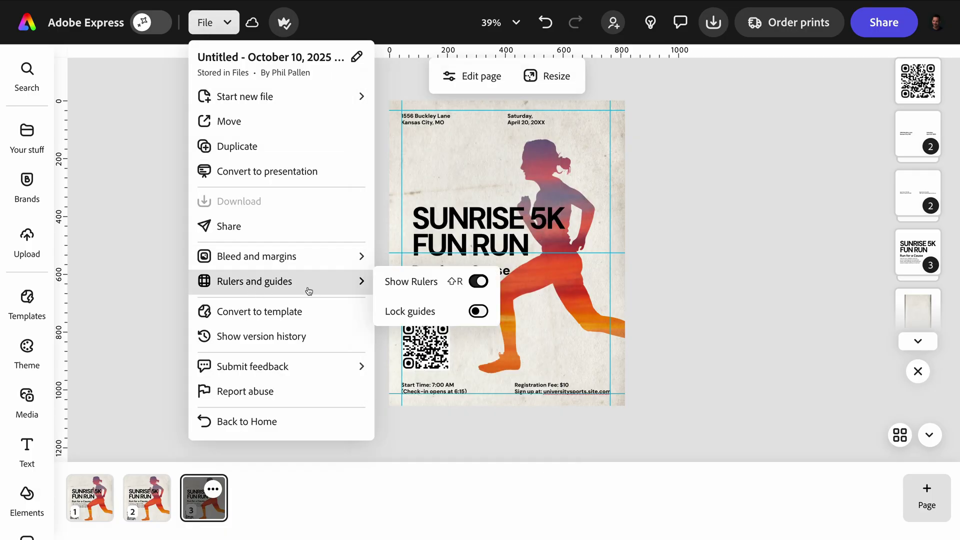
{"action": "left_click", "coordinate": [478, 312]}
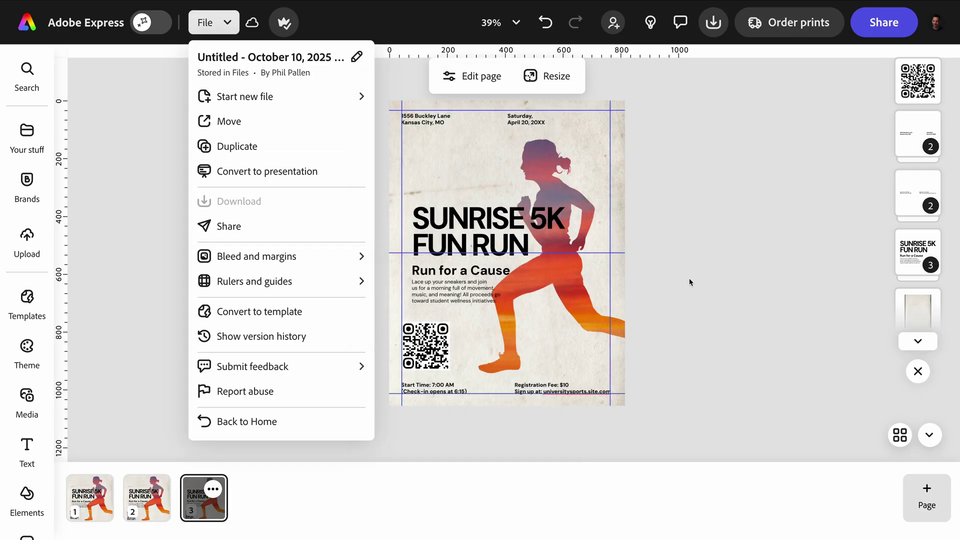
{"action": "left_click", "coordinate": [690, 279]}
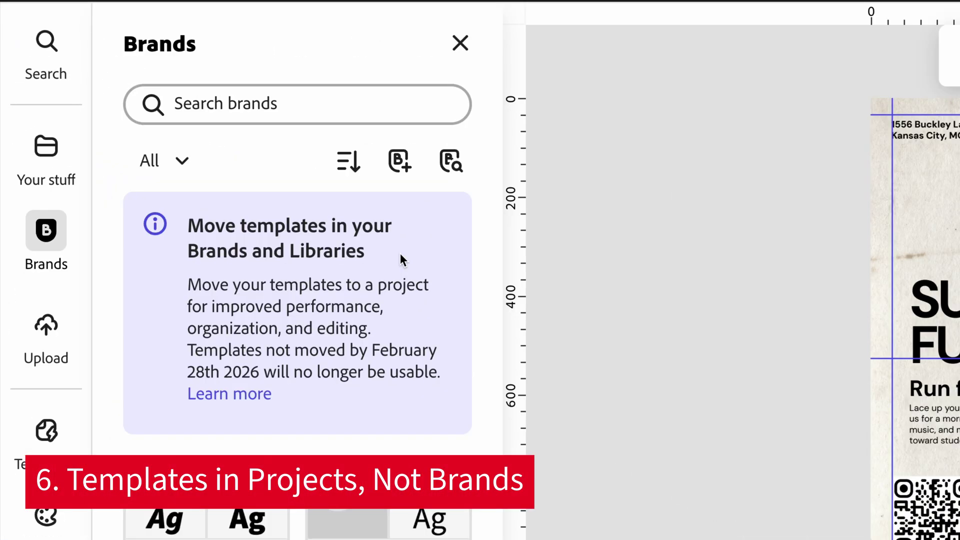
Open the Learn more article on moving brand templates to Projects
{"action": "left_click", "coordinate": [235, 395]}
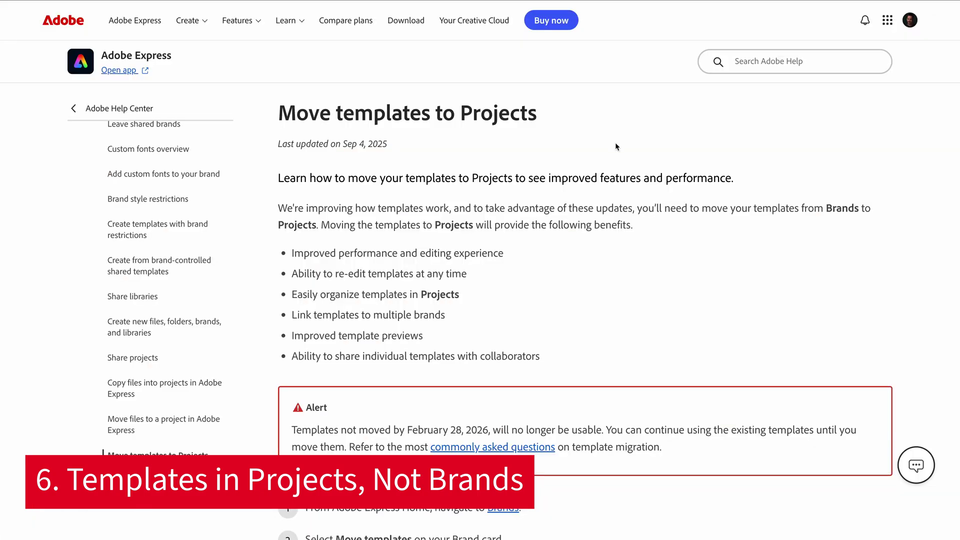
{"action": "scroll", "coordinate": [615, 141], "scroll_direction": "down", "scroll_amount": 3}
{"action": "scroll", "coordinate": [615, 147], "scroll_direction": "down", "scroll_amount": 5}
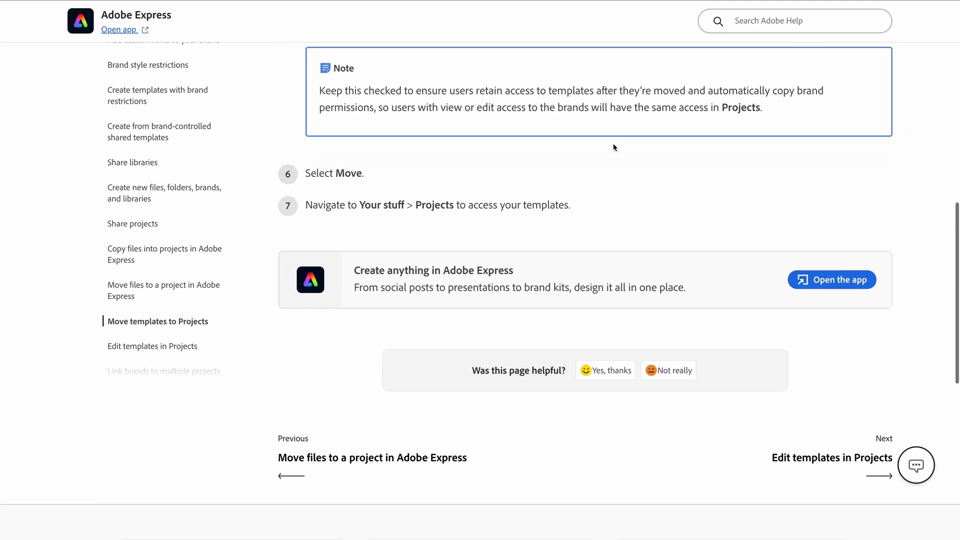
{"action": "scroll", "coordinate": [615, 145], "scroll_direction": "up", "scroll_amount": 4}
{"action": "scroll", "coordinate": [612, 143], "scroll_direction": "up", "scroll_amount": 5}
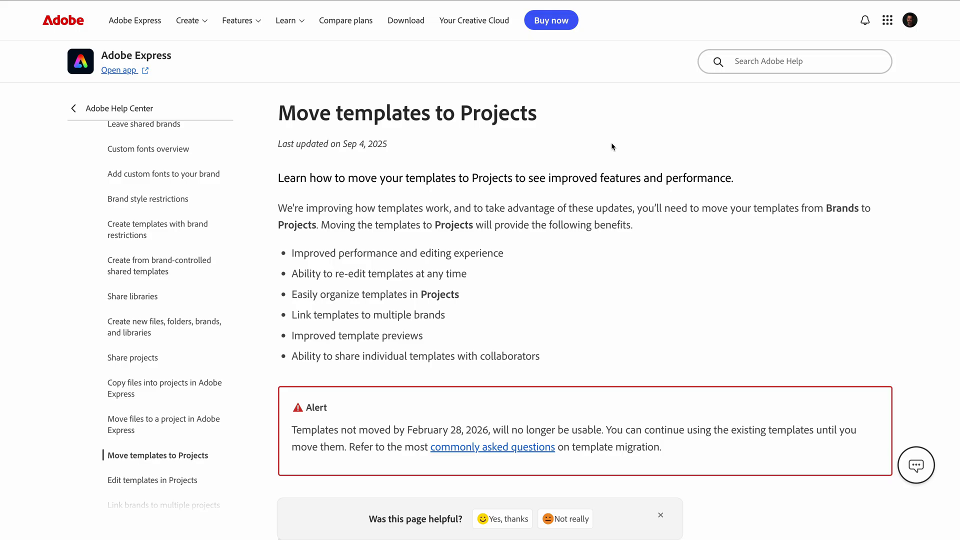
{"action": "scroll", "coordinate": [247, 214], "scroll_direction": "down", "scroll_amount": 2}
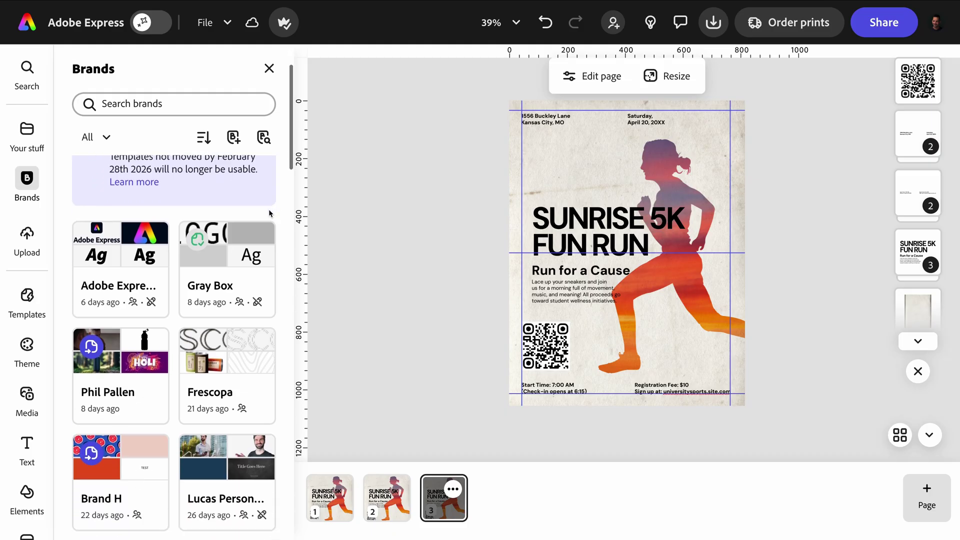
{"action": "scroll", "coordinate": [247, 214], "scroll_direction": "down", "scroll_amount": 2}
{"action": "scroll", "coordinate": [247, 213], "scroll_direction": "down", "scroll_amount": 2}
{"action": "scroll", "coordinate": [247, 213], "scroll_direction": "down", "scroll_amount": 1}
{"action": "scroll", "coordinate": [247, 214], "scroll_direction": "down", "scroll_amount": 2}
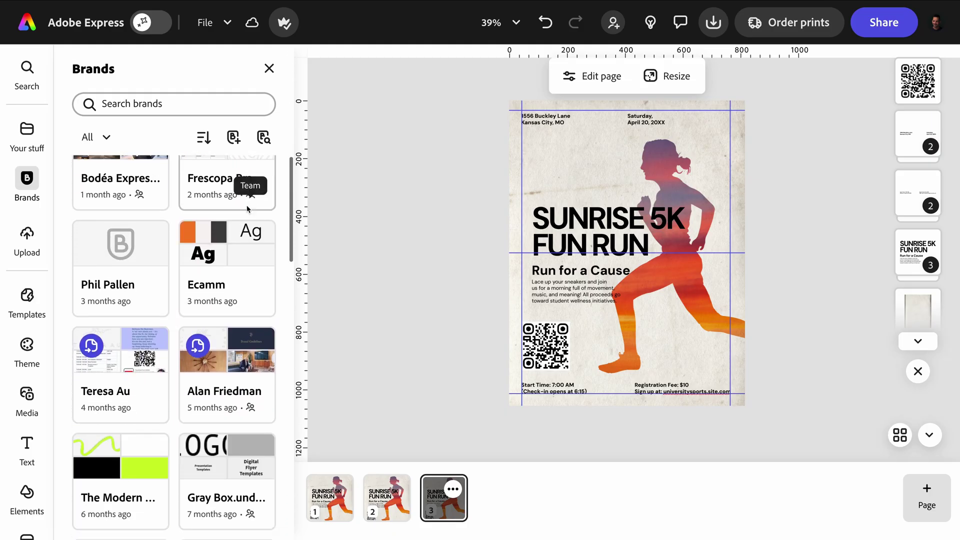
{"action": "scroll", "coordinate": [248, 210], "scroll_direction": "down", "scroll_amount": 1}
{"action": "scroll", "coordinate": [247, 210], "scroll_direction": "down", "scroll_amount": 2}
{"action": "scroll", "coordinate": [247, 210], "scroll_direction": "down", "scroll_amount": 2}
{"action": "scroll", "coordinate": [247, 210], "scroll_direction": "up", "scroll_amount": 4}
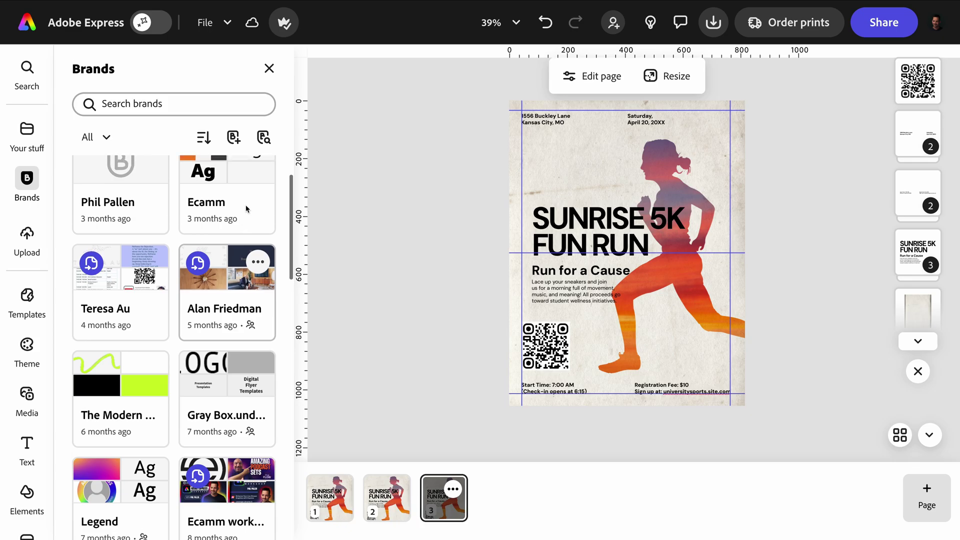
{"action": "left_click", "coordinate": [193, 275]}
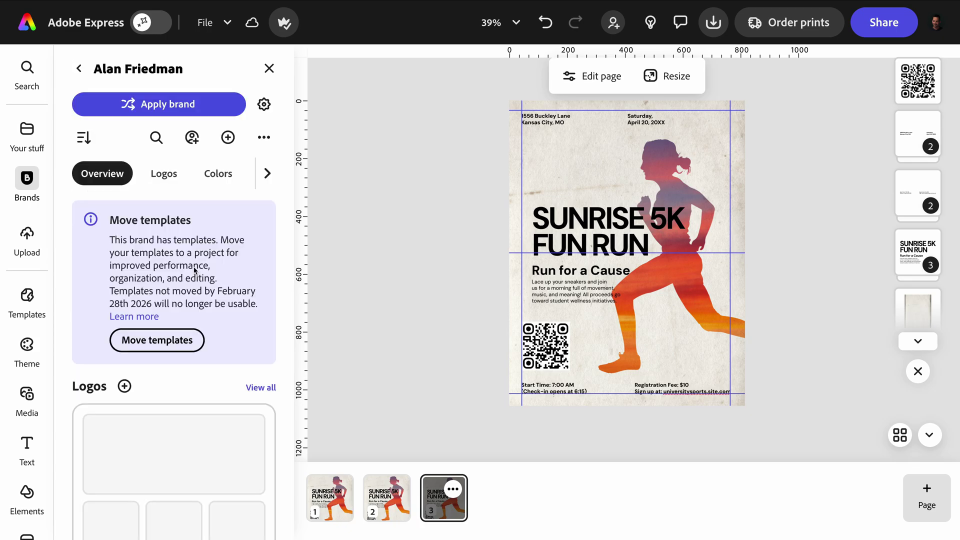
{"action": "left_click", "coordinate": [179, 337]}
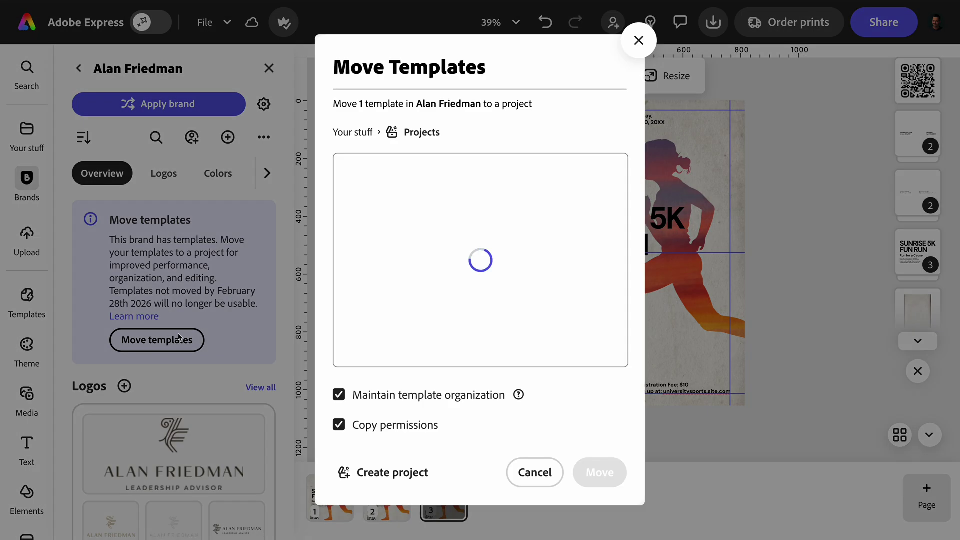
{"action": "scroll", "coordinate": [471, 281], "scroll_direction": "down", "scroll_amount": 1}
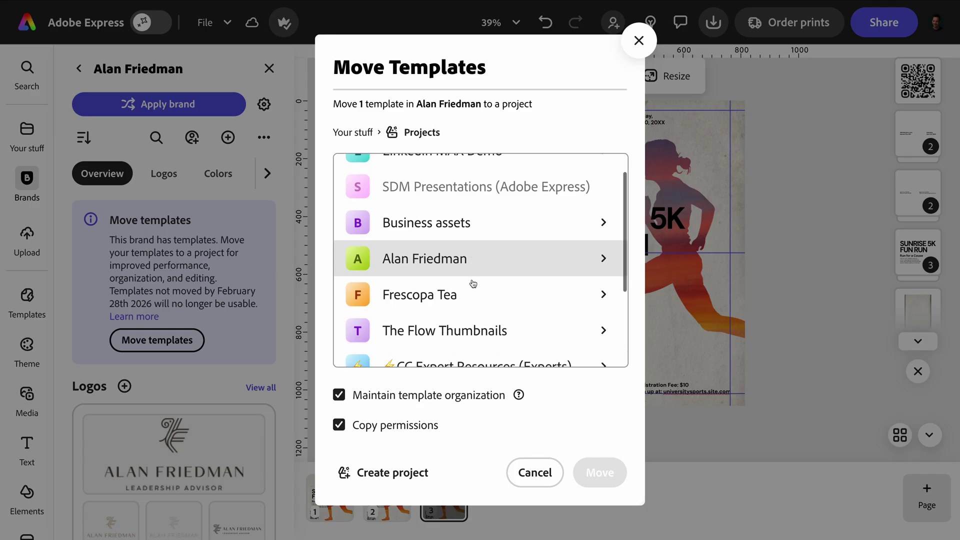
{"action": "left_click", "coordinate": [456, 259]}
{"action": "left_click", "coordinate": [594, 471]}
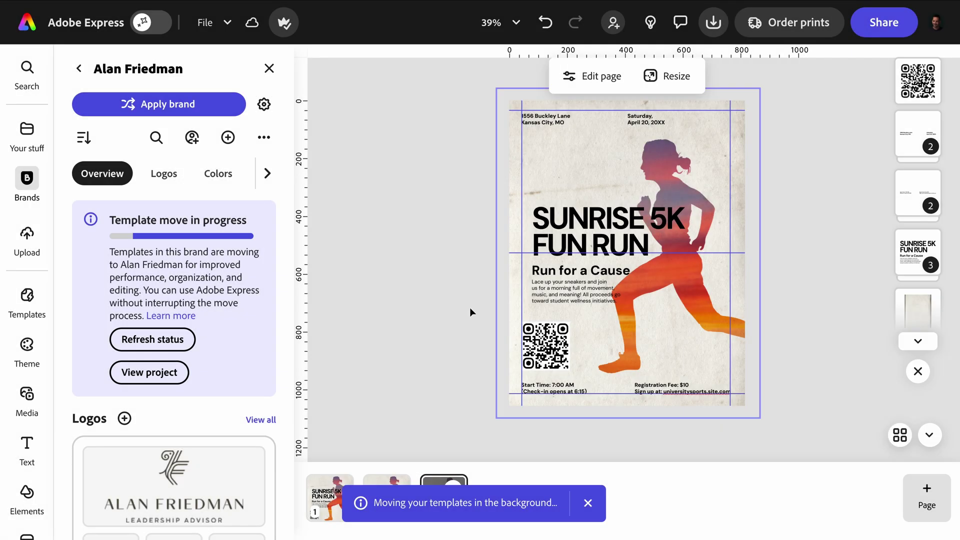
{"action": "left_click", "coordinate": [181, 342]}
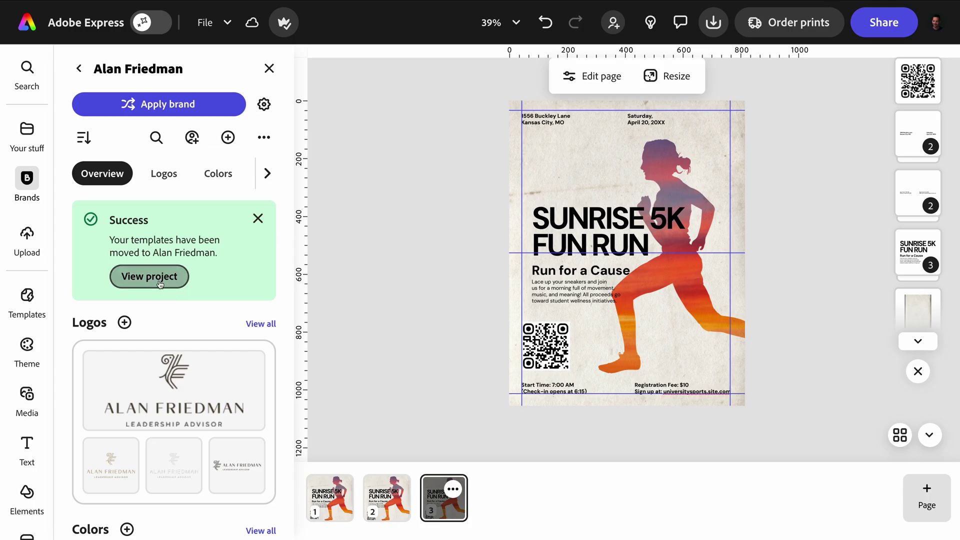
{"action": "left_click", "coordinate": [158, 279]}
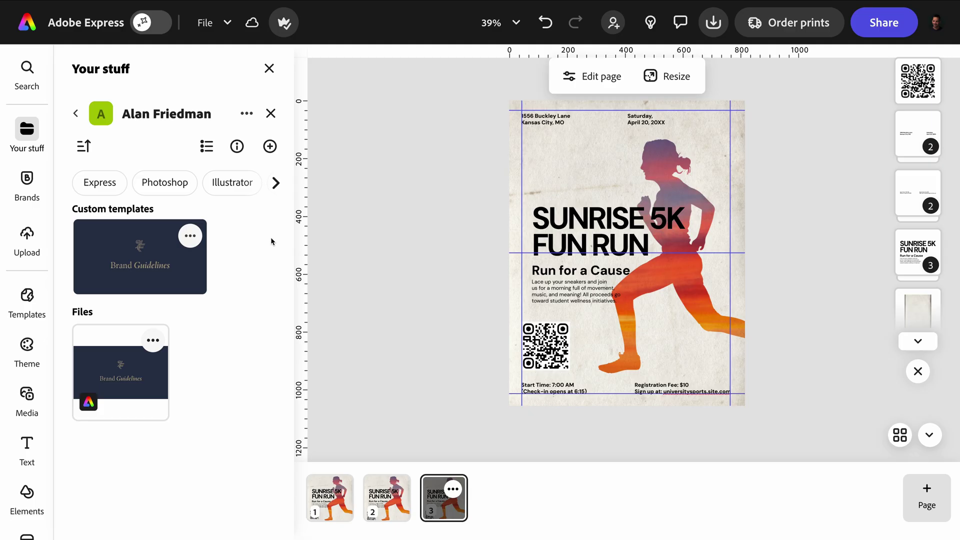
{"action": "left_click", "coordinate": [277, 183]}
{"action": "left_click", "coordinate": [277, 184]}
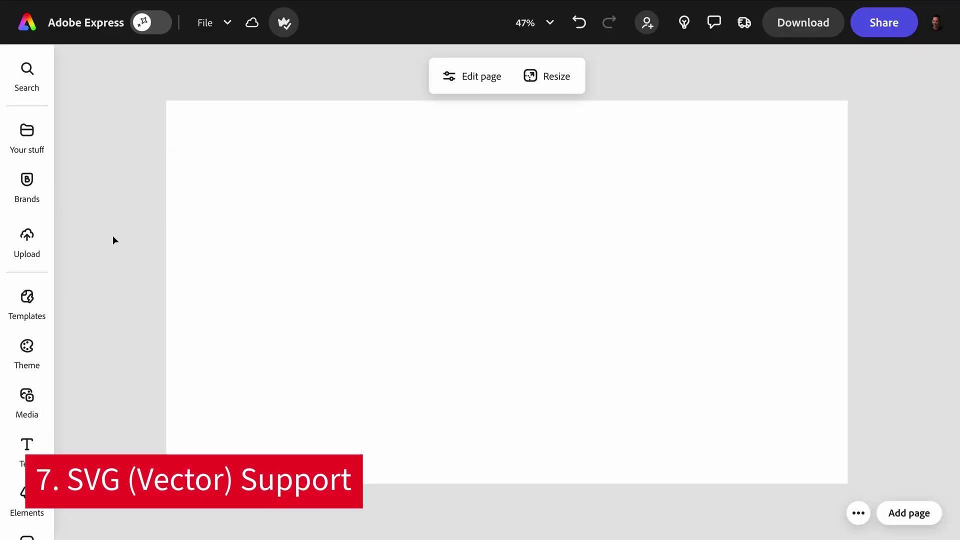
Upload AFR_Logo_1.svg, place it on the page, enlarge it and centre it
{"action": "left_click", "coordinate": [27, 236]}
{"action": "left_click", "coordinate": [469, 208]}
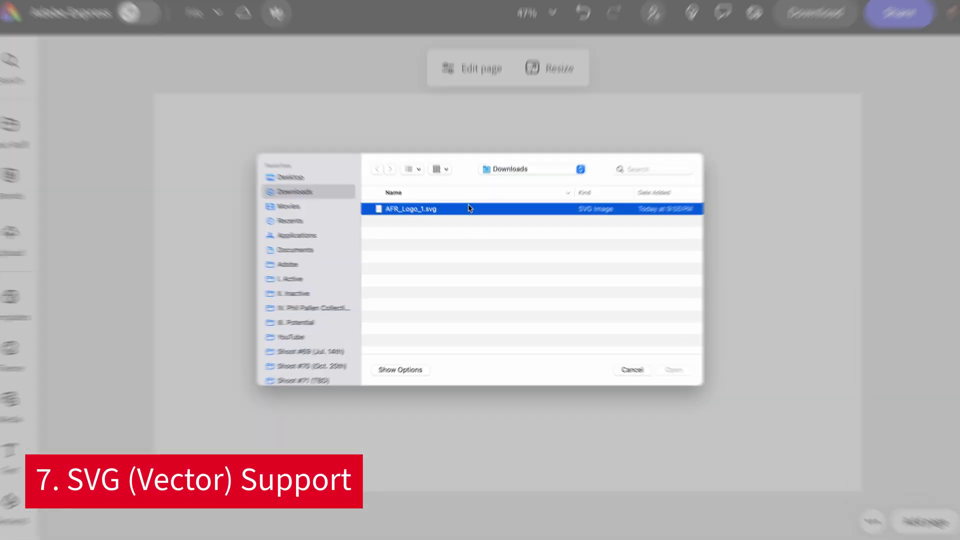
{"action": "key", "text": "space"}
{"action": "key", "text": "space"}
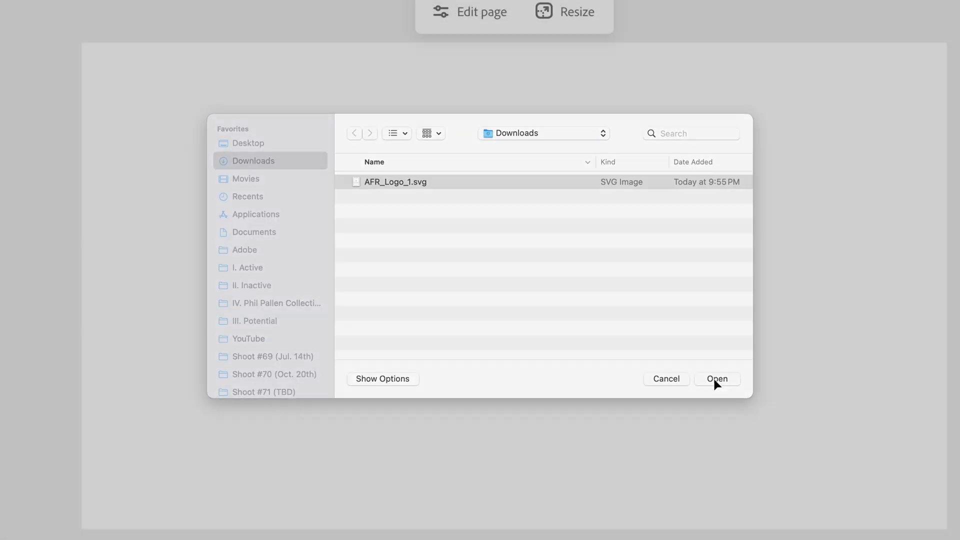
{"action": "left_click", "coordinate": [715, 381]}
{"action": "left_click", "coordinate": [567, 339]}
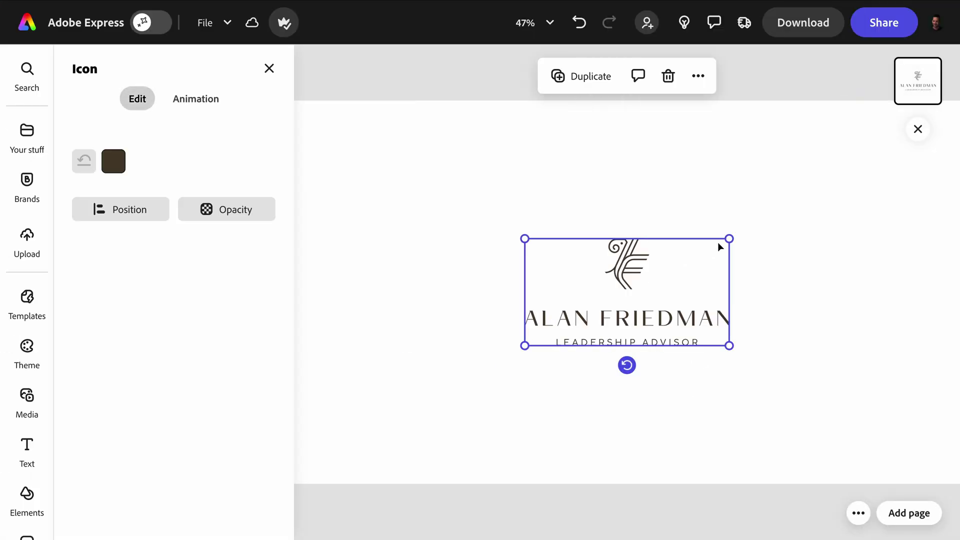
{"action": "left_click_drag", "start_coordinate": [729, 239], "coordinate": [853, 174]}
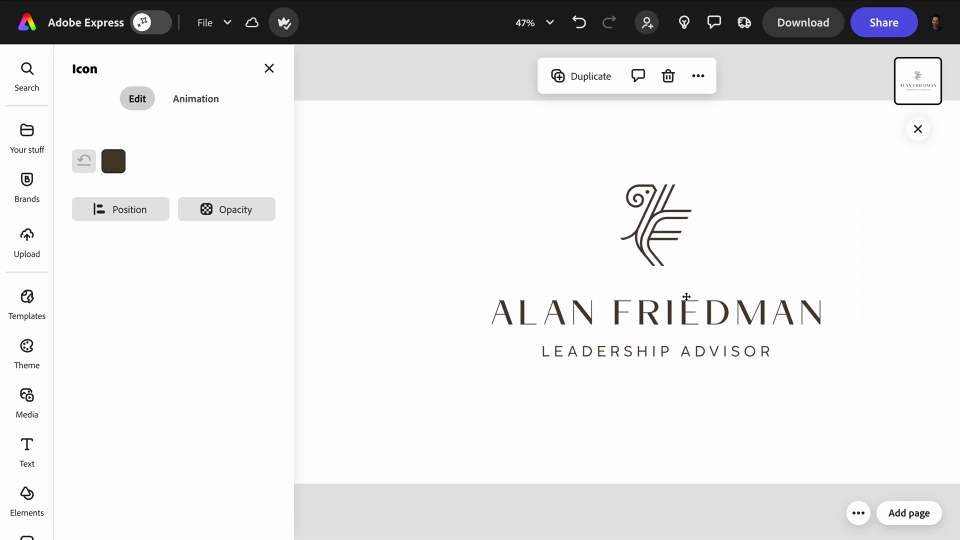
{"action": "left_click_drag", "start_coordinate": [686, 297], "coordinate": [659, 322]}
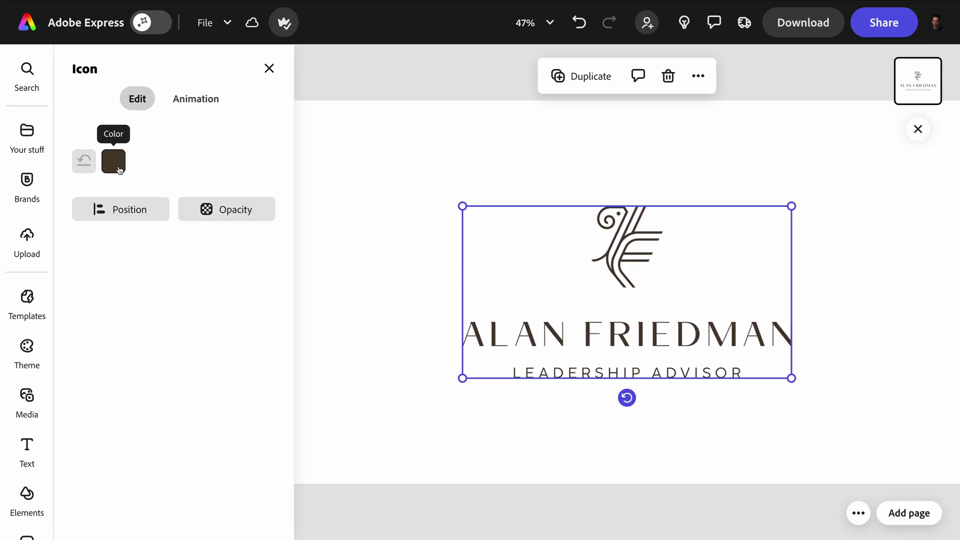
Try tan, orange and light grey on the logo, then restore dark brown
{"action": "left_click", "coordinate": [119, 171]}
{"action": "left_click", "coordinate": [157, 154]}
{"action": "left_click", "coordinate": [192, 149]}
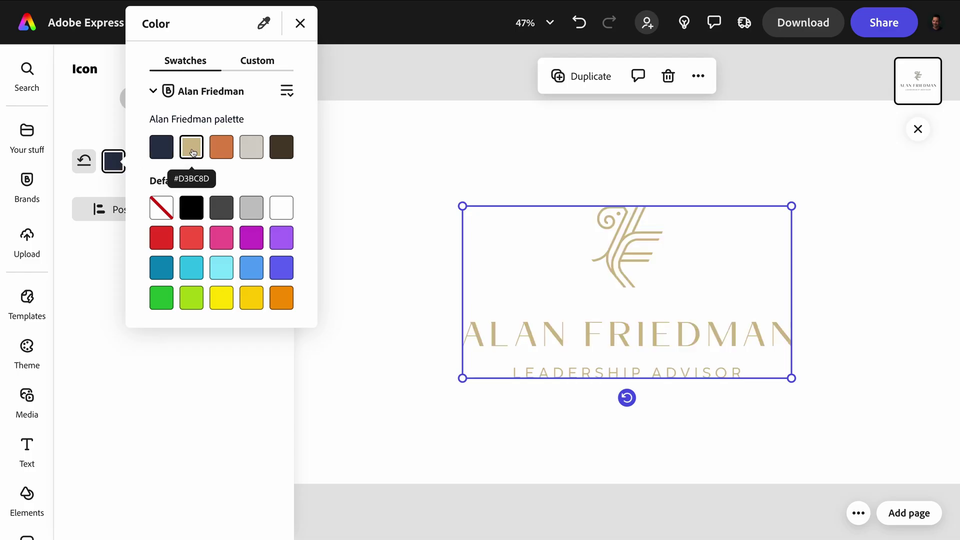
{"action": "left_click", "coordinate": [219, 151]}
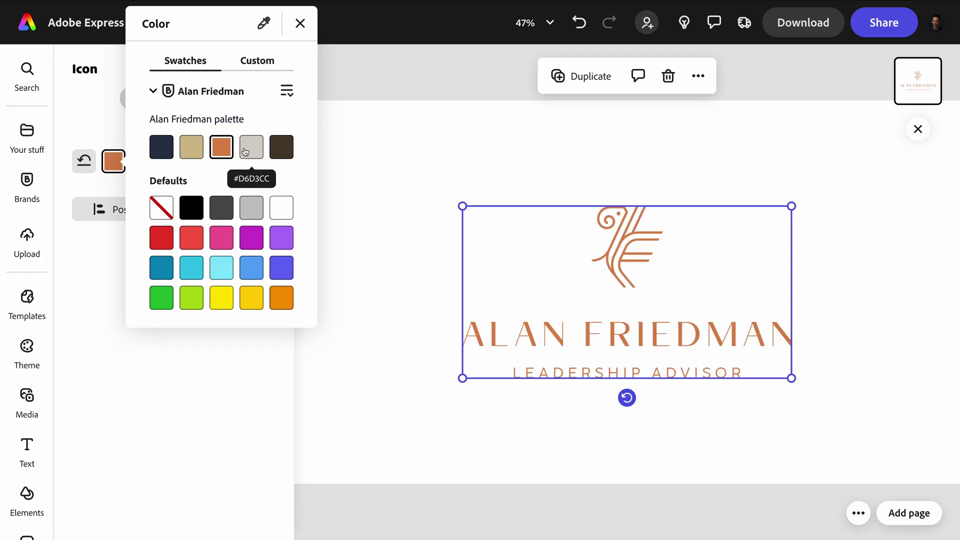
{"action": "left_click", "coordinate": [244, 153]}
{"action": "left_click", "coordinate": [286, 151]}
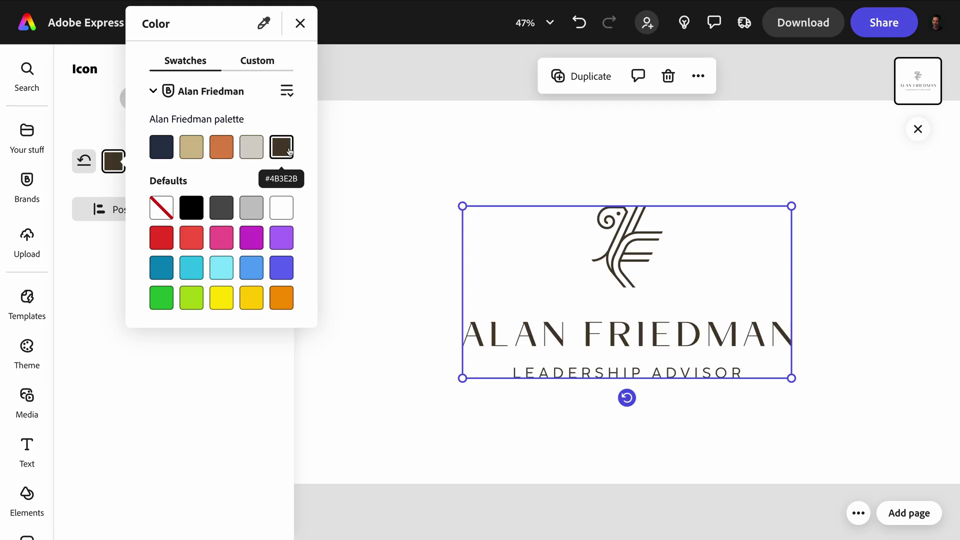
{"action": "left_click", "coordinate": [393, 155]}
Deselect the logo, close the Edit page panel and fit the logo page back into view
{"action": "left_click", "coordinate": [394, 166]}
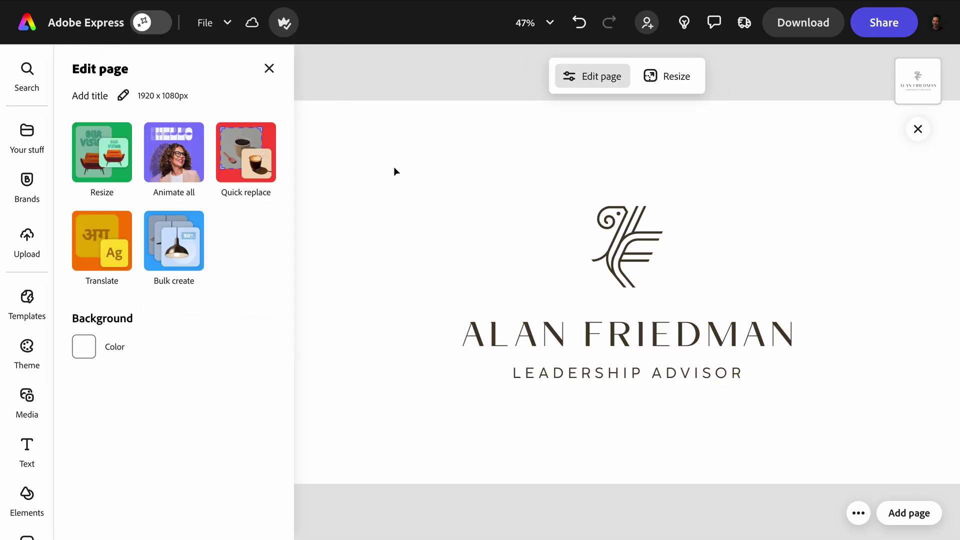
{"action": "left_click", "coordinate": [269, 69]}
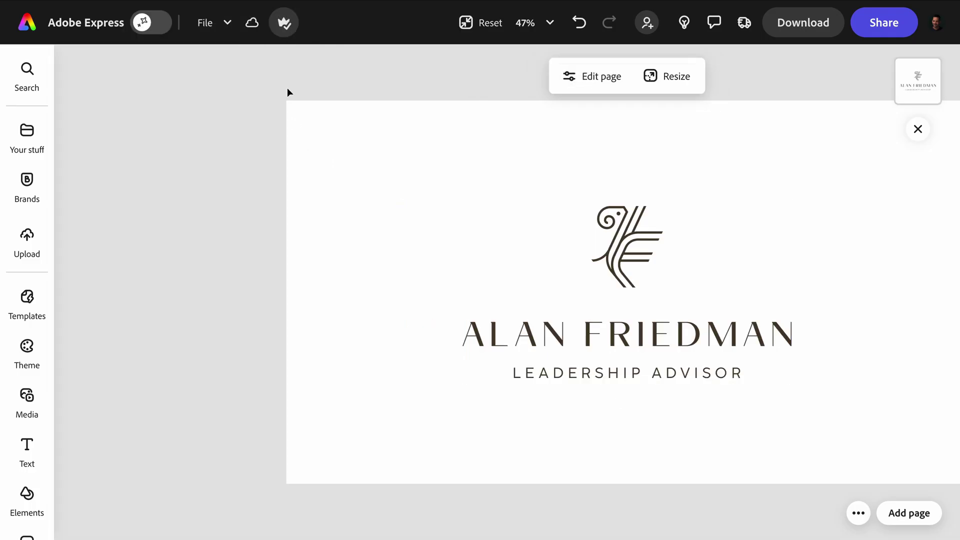
{"action": "left_click", "coordinate": [486, 23]}
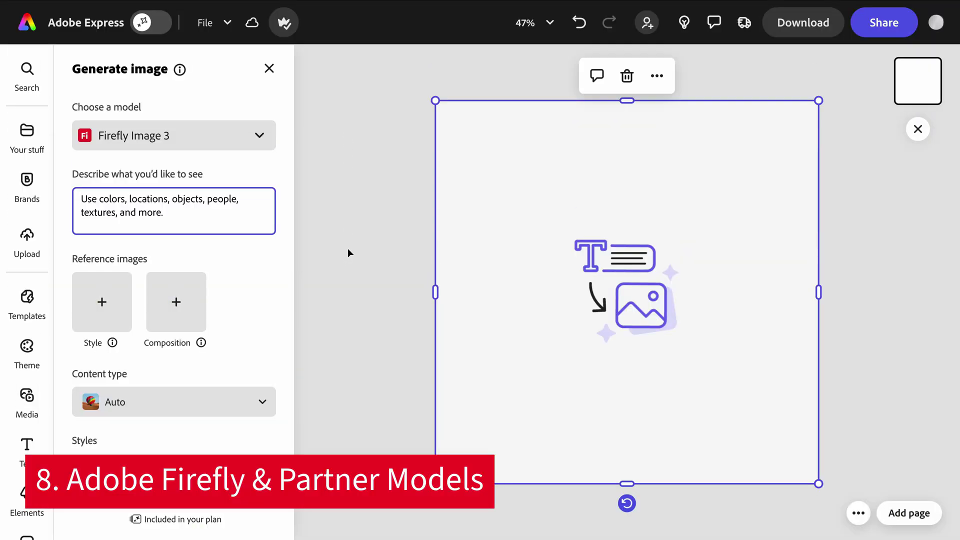
Switch the image generator to the Gemini 2.5 Flash Image model and accept its notice
{"action": "left_click", "coordinate": [248, 140]}
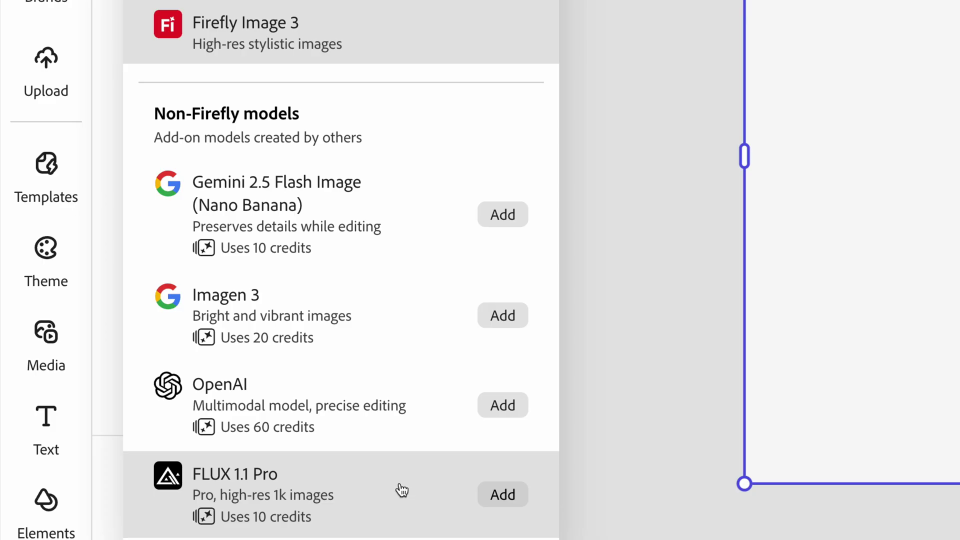
{"action": "left_click", "coordinate": [299, 258]}
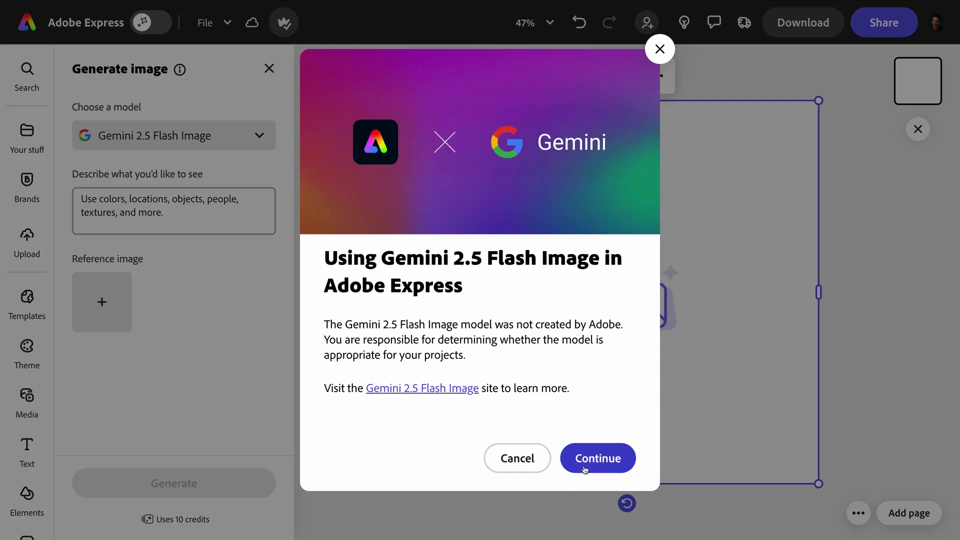
{"action": "left_click", "coordinate": [585, 468]}
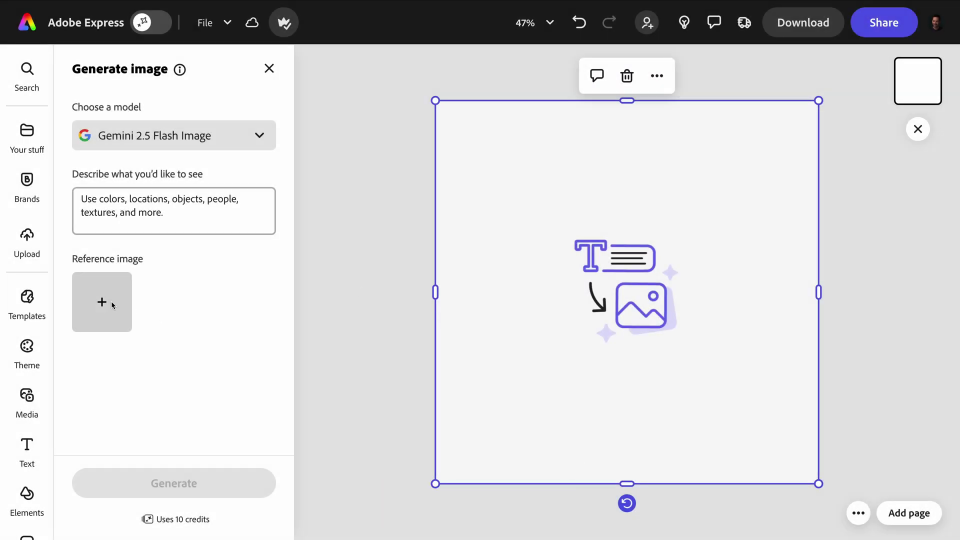
Add the tan leather bag photo Video_Frame_2.png as the reference image and begin the prompt
{"action": "left_click", "coordinate": [111, 301]}
{"action": "left_click", "coordinate": [411, 212]}
{"action": "key", "text": "space"}
{"action": "key", "text": "space"}
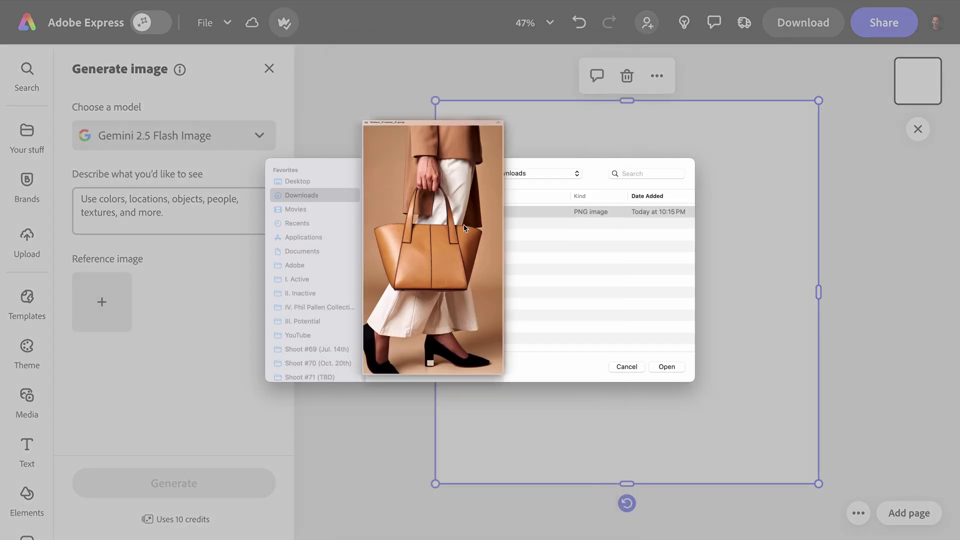
{"action": "left_click", "coordinate": [661, 366]}
{"action": "left_click", "coordinate": [223, 218]}
{"action": "type", "text": "Add natural daylight reflections and enhance leather texture while preserving stitching detail."}
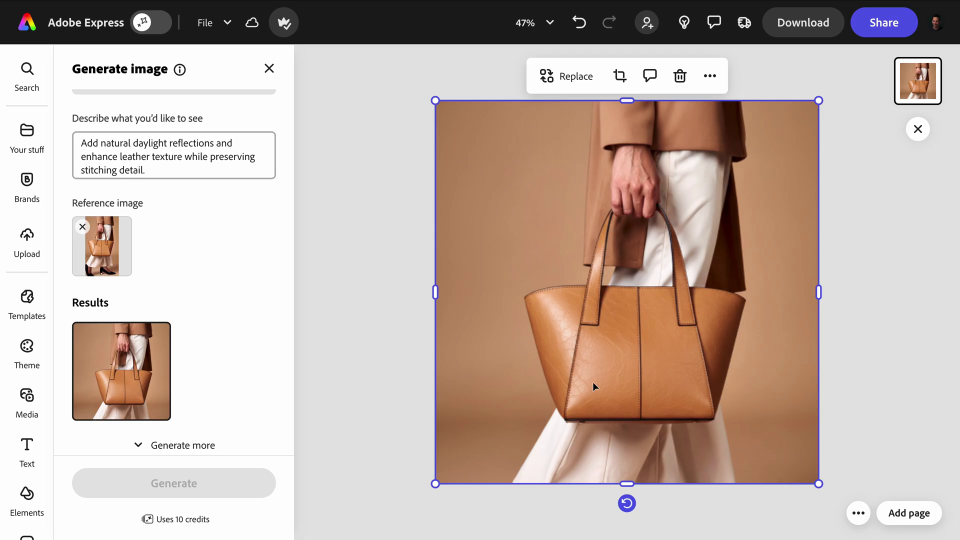
{"action": "scroll", "coordinate": [593, 382], "scroll_direction": "up", "scroll_amount": 5}
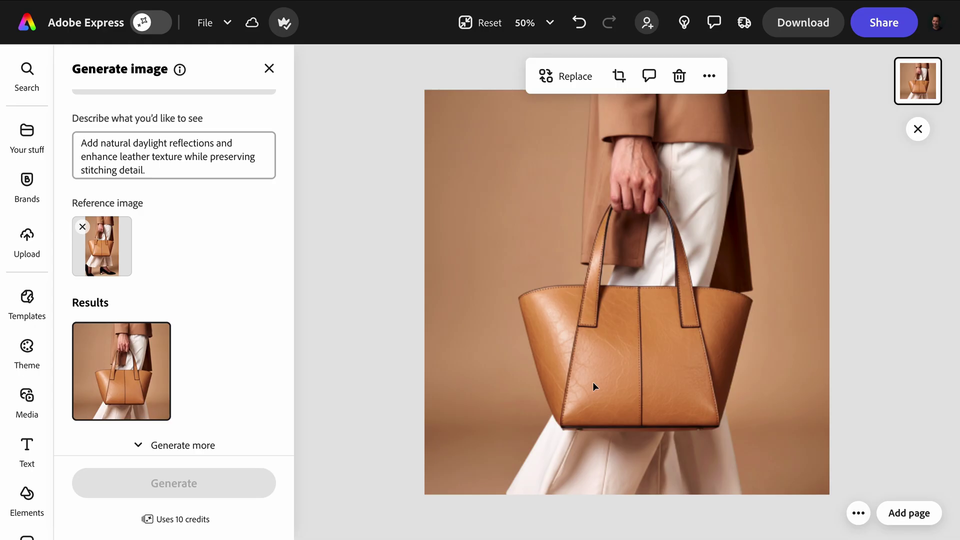
{"action": "scroll", "coordinate": [591, 381], "scroll_direction": "down", "scroll_amount": 2}
{"action": "scroll", "coordinate": [593, 382], "scroll_direction": "down", "scroll_amount": 2}
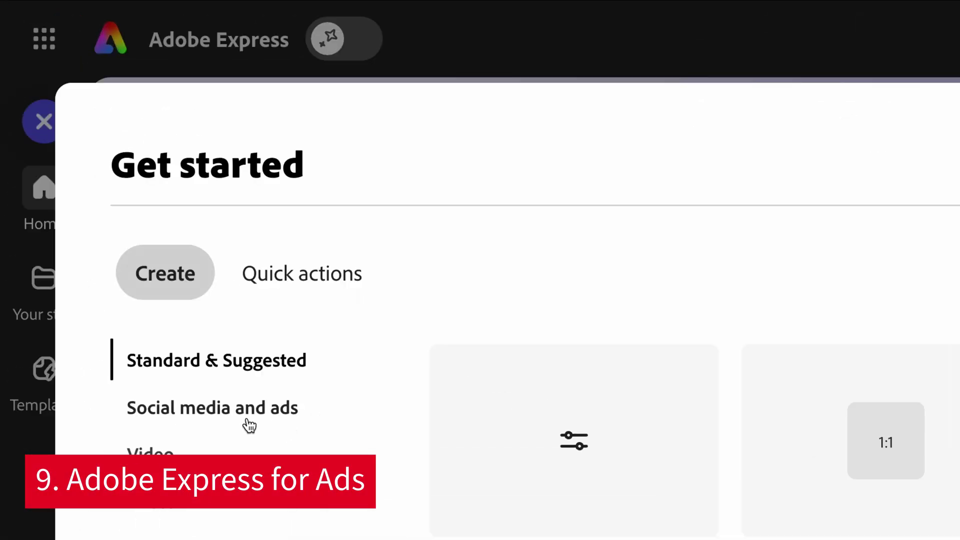
Start a LinkedIn carousel ad design from the Social media and ads formats
{"action": "left_click", "coordinate": [244, 425]}
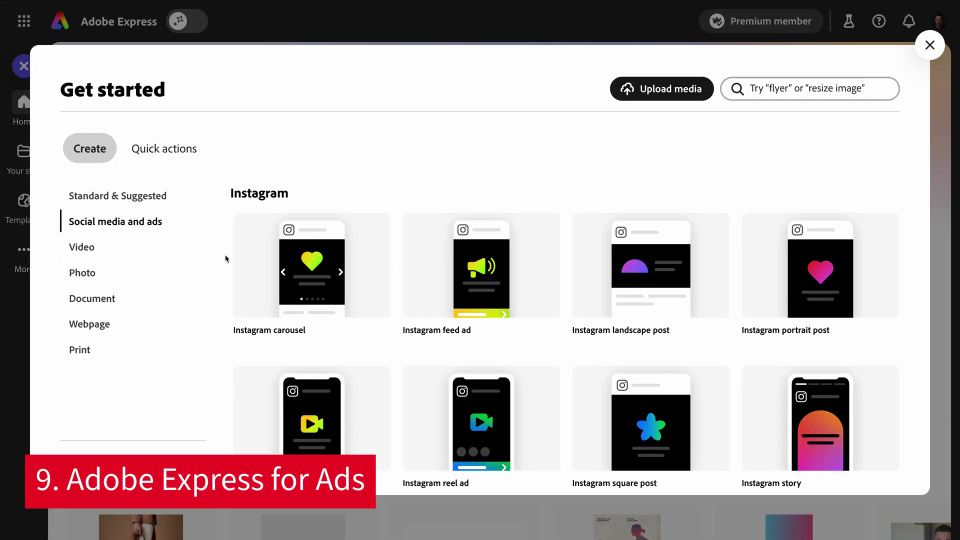
{"action": "scroll", "coordinate": [315, 266], "scroll_direction": "down", "scroll_amount": 3}
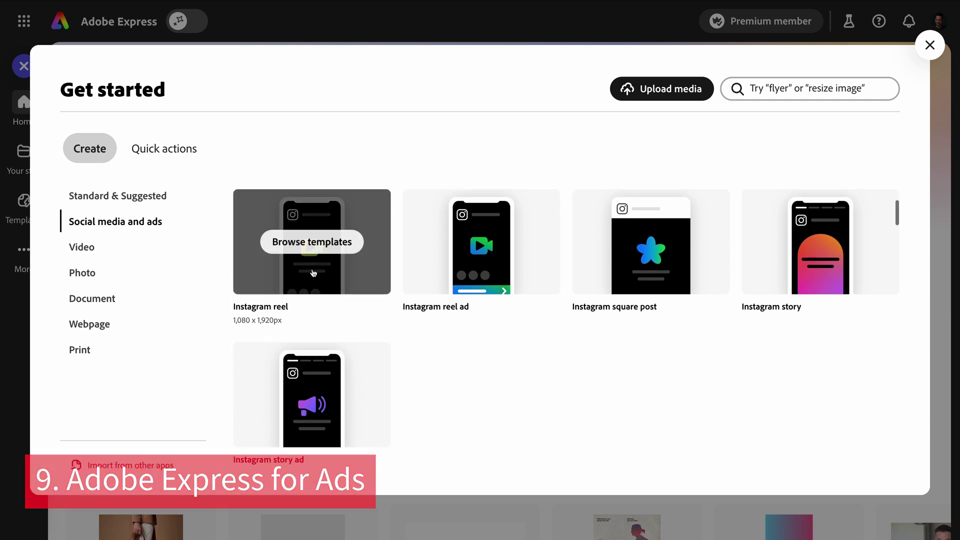
{"action": "scroll", "coordinate": [325, 268], "scroll_direction": "down", "scroll_amount": 5}
{"action": "scroll", "coordinate": [325, 267], "scroll_direction": "down", "scroll_amount": 4}
{"action": "scroll", "coordinate": [325, 268], "scroll_direction": "down", "scroll_amount": 4}
{"action": "scroll", "coordinate": [325, 268], "scroll_direction": "down", "scroll_amount": 4}
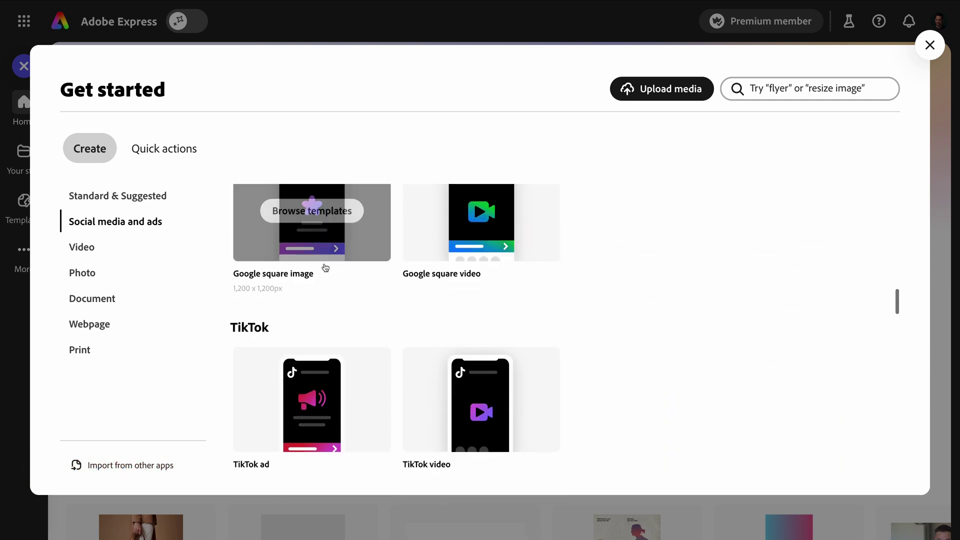
{"action": "scroll", "coordinate": [324, 267], "scroll_direction": "down", "scroll_amount": 4}
{"action": "scroll", "coordinate": [323, 268], "scroll_direction": "down", "scroll_amount": 4}
{"action": "scroll", "coordinate": [331, 334], "scroll_direction": "down", "scroll_amount": 3}
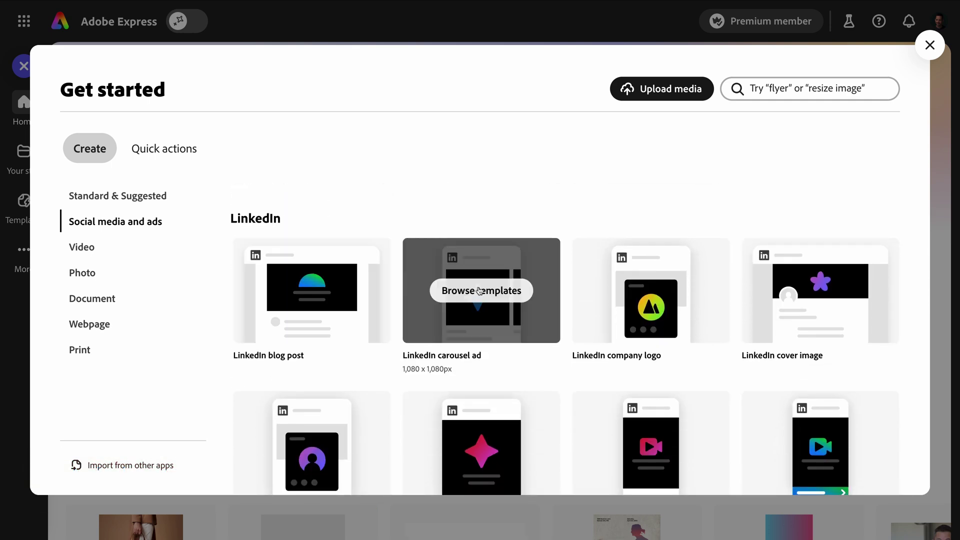
{"action": "left_click", "coordinate": [477, 286]}
{"action": "scroll", "coordinate": [149, 332], "scroll_direction": "down", "scroll_amount": 2}
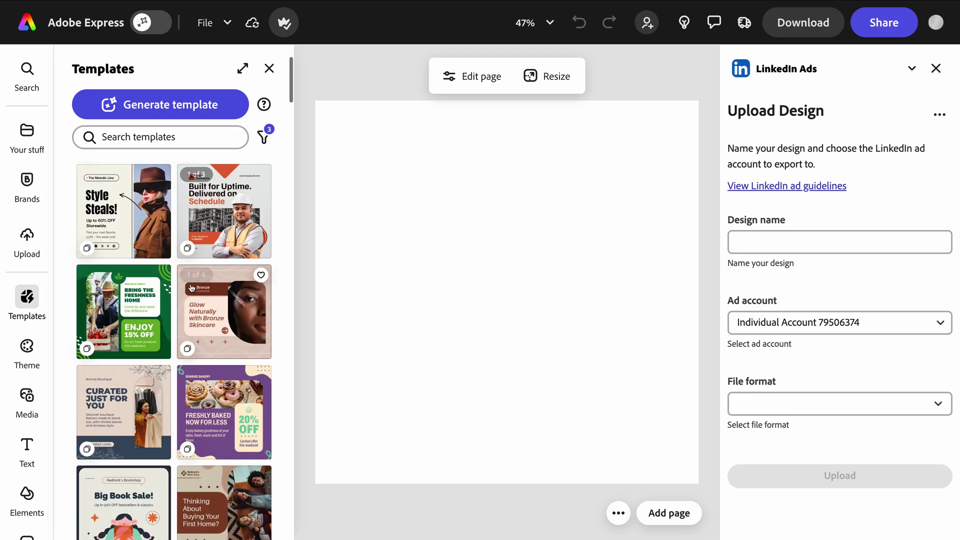
{"action": "scroll", "coordinate": [148, 331], "scroll_direction": "down", "scroll_amount": 2}
{"action": "scroll", "coordinate": [148, 331], "scroll_direction": "down", "scroll_amount": 2}
Apply the purple Marketing Funnel template and upload it to LinkedIn Ads as PNG 'Marketing Funnel Guide'
{"action": "left_click", "coordinate": [149, 333]}
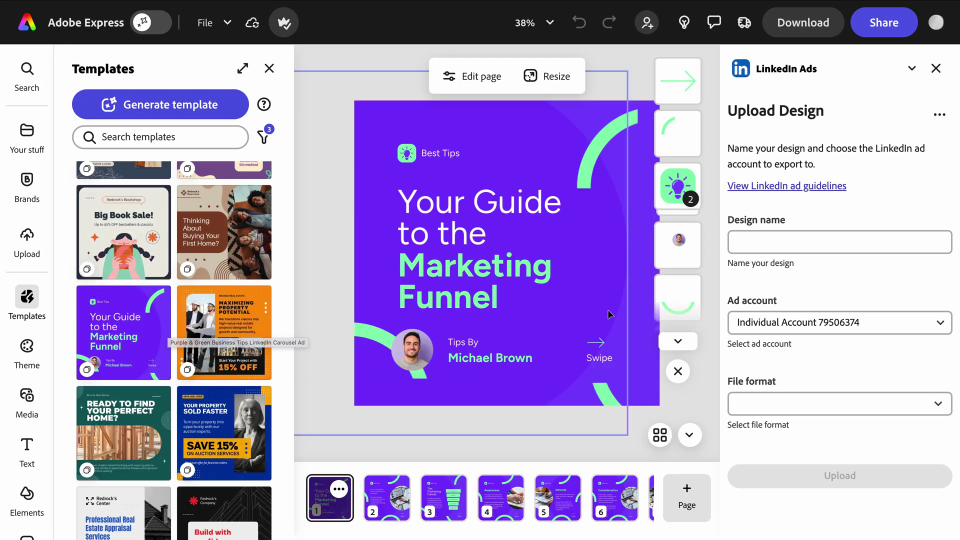
{"action": "left_click", "coordinate": [817, 248]}
{"action": "type", "text": "Marketing Funnel Guide"}
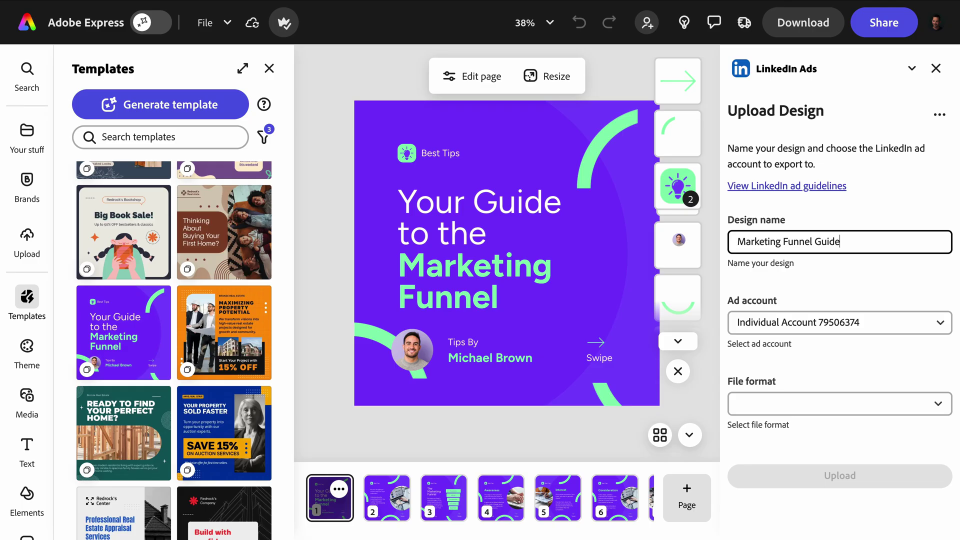
{"action": "left_click", "coordinate": [871, 397]}
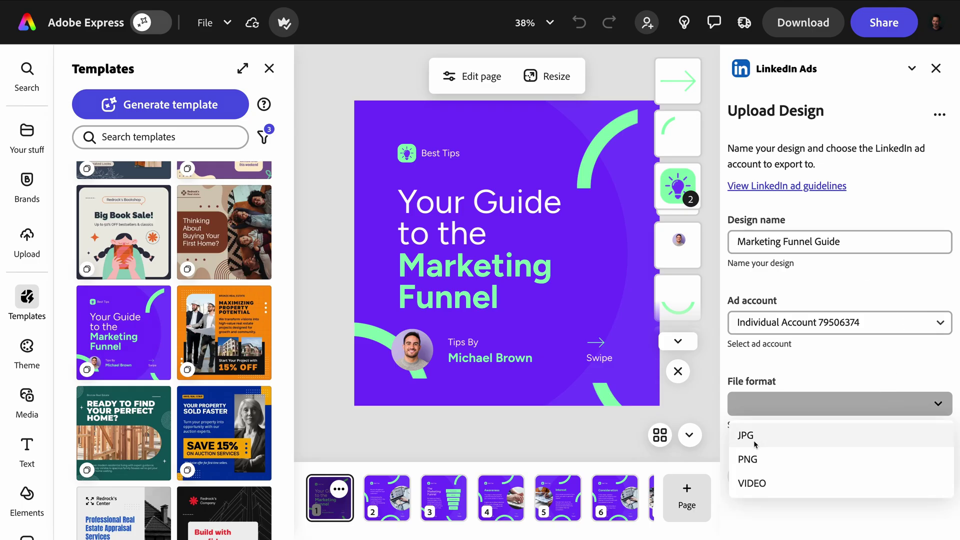
{"action": "left_click", "coordinate": [748, 459]}
{"action": "left_click", "coordinate": [842, 479]}
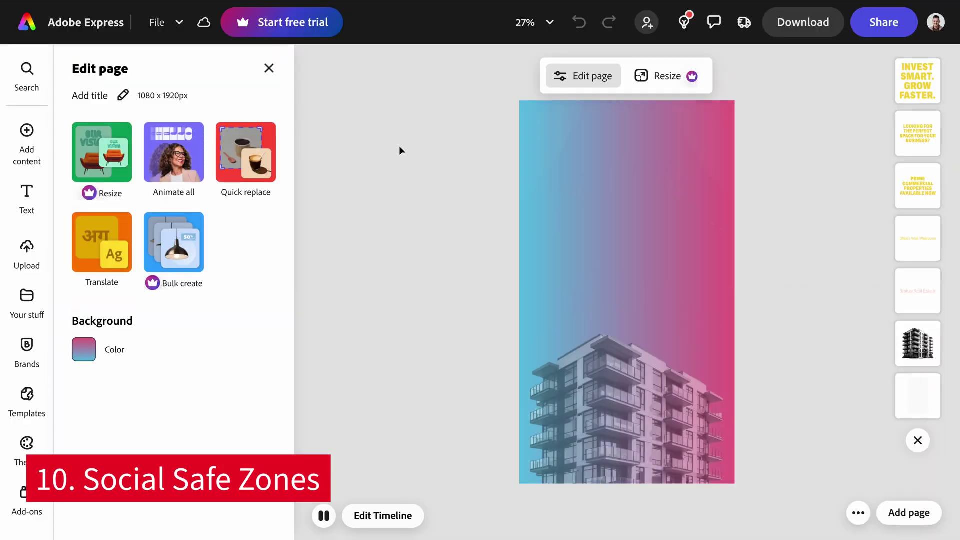
Turn on Instagram reel guides under File > Social safe zones, then play the animation
{"action": "left_click", "coordinate": [162, 22]}
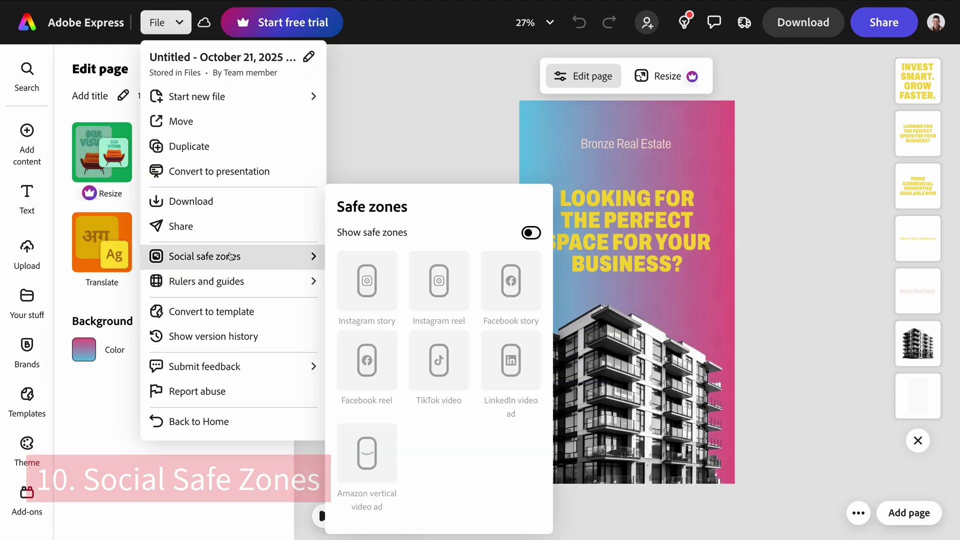
{"action": "mouse_move", "coordinate": [205, 256]}
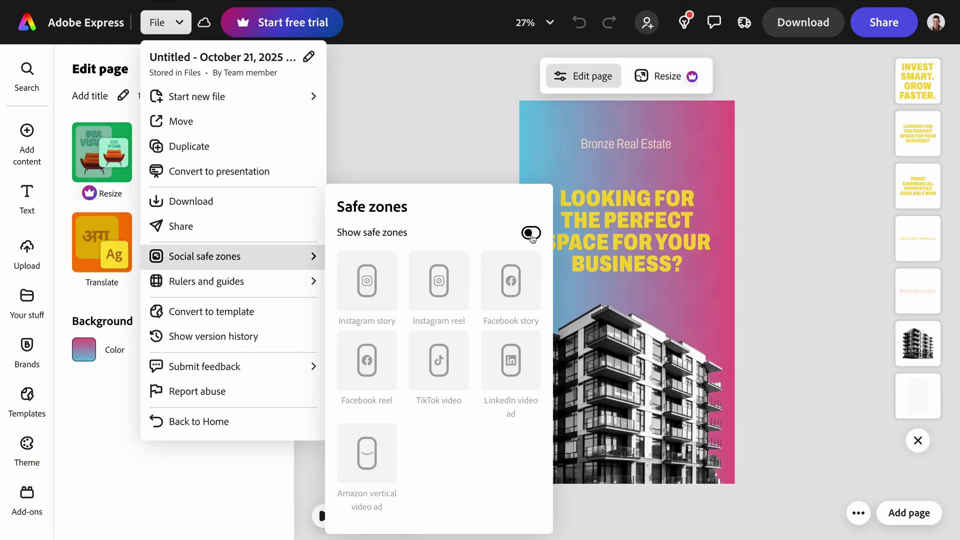
{"action": "left_click", "coordinate": [530, 234]}
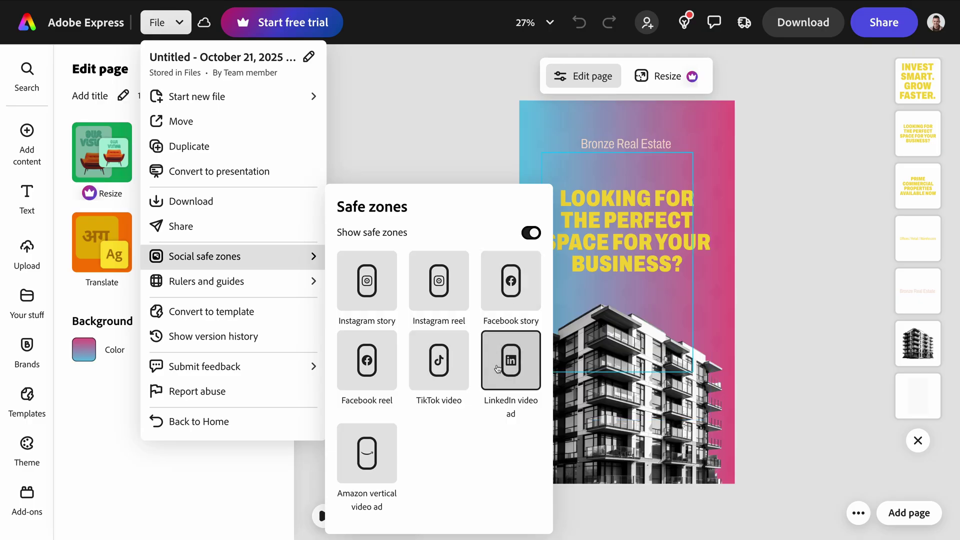
{"action": "left_click", "coordinate": [371, 305]}
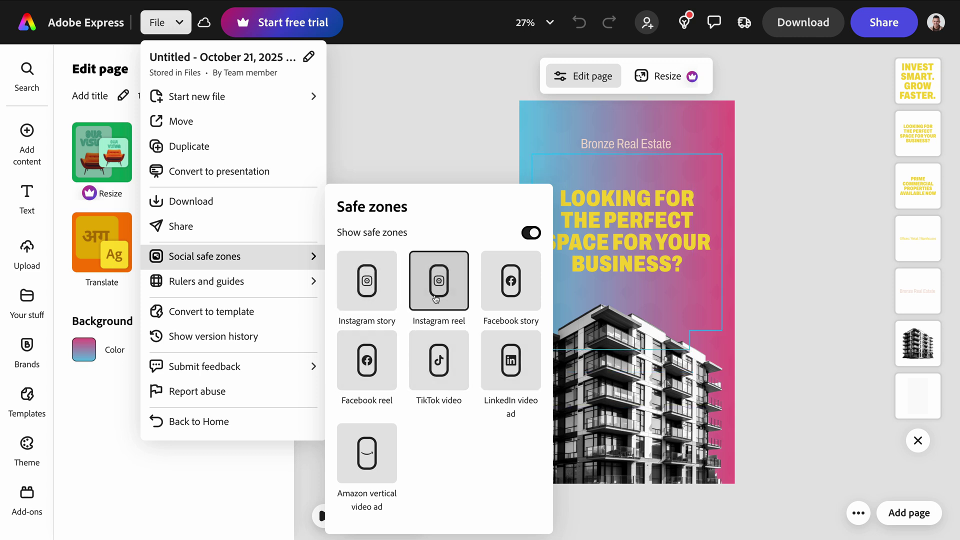
{"action": "left_click", "coordinate": [434, 154]}
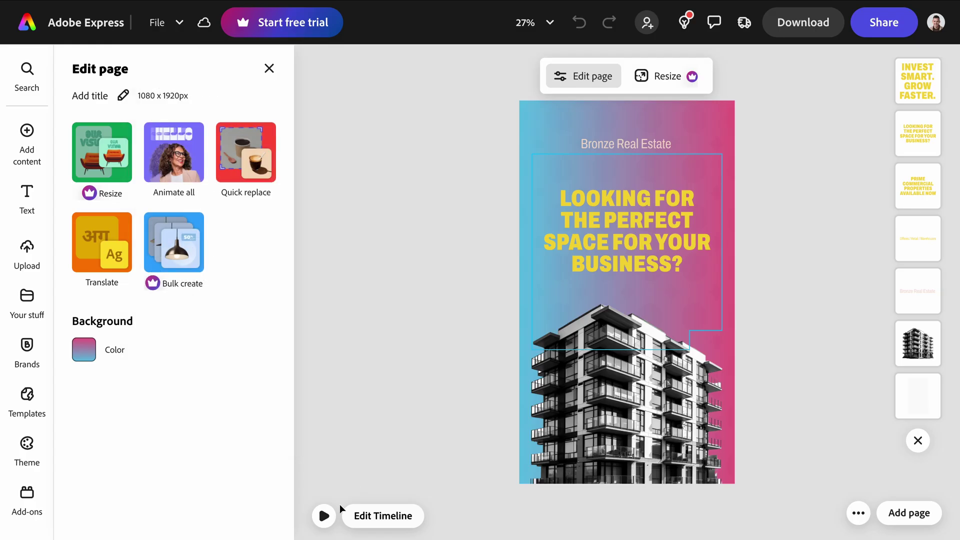
{"action": "left_click", "coordinate": [330, 516]}
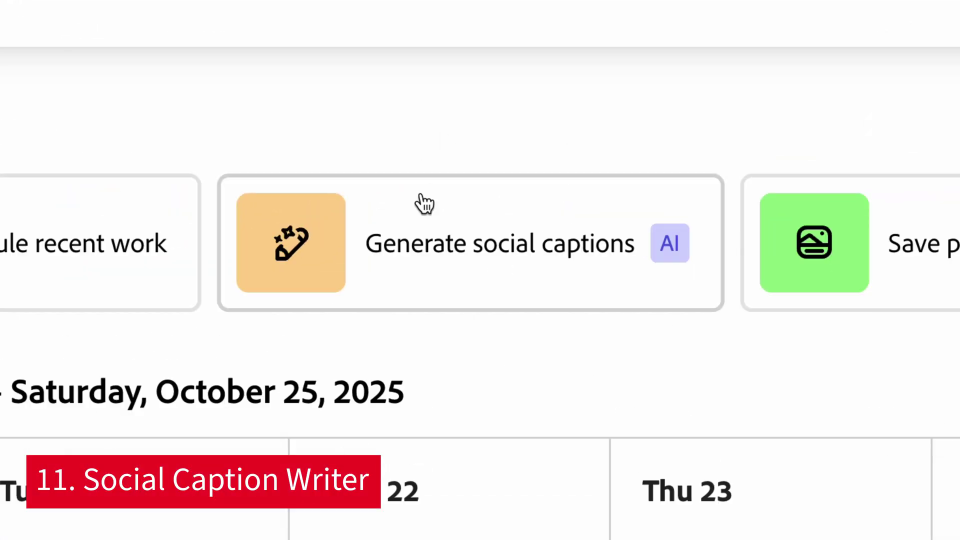
Generate three leather goods launch captions with Create new and open the first for editing
{"action": "left_click", "coordinate": [463, 241]}
{"action": "type", "text": "Promote a new product launch for a leather goods"}
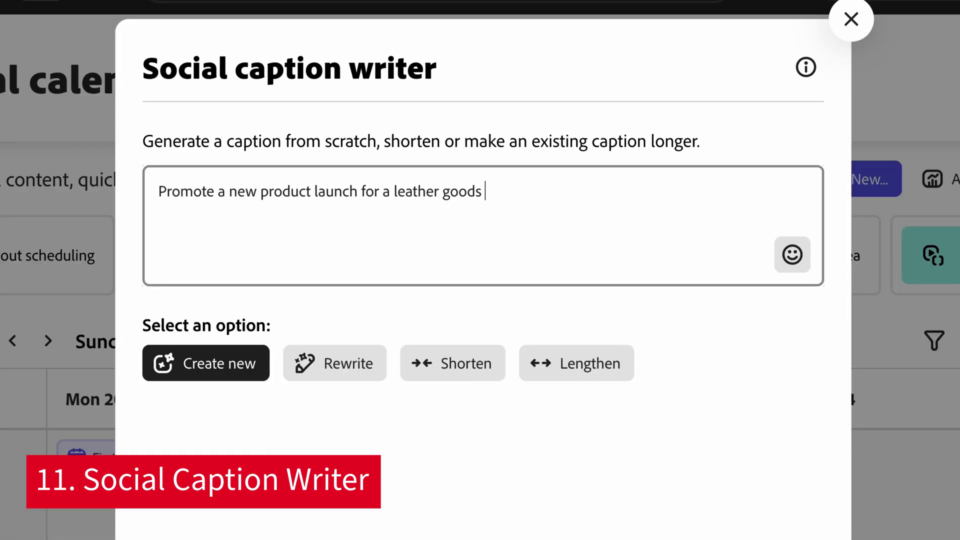
{"action": "type", "text": "brand called Oliver Cameron"}
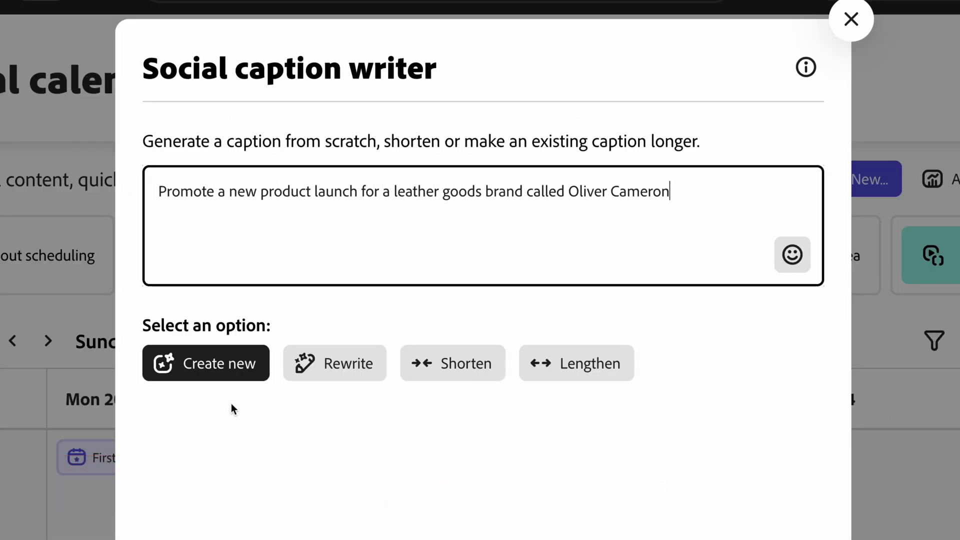
{"action": "left_click", "coordinate": [334, 371]}
{"action": "left_click", "coordinate": [454, 371]}
{"action": "left_click", "coordinate": [567, 369]}
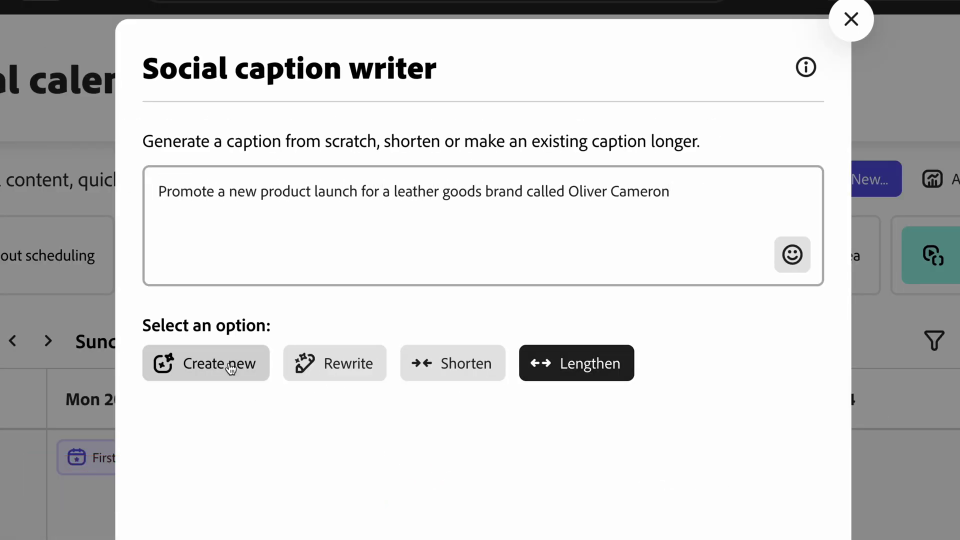
{"action": "left_click", "coordinate": [231, 367]}
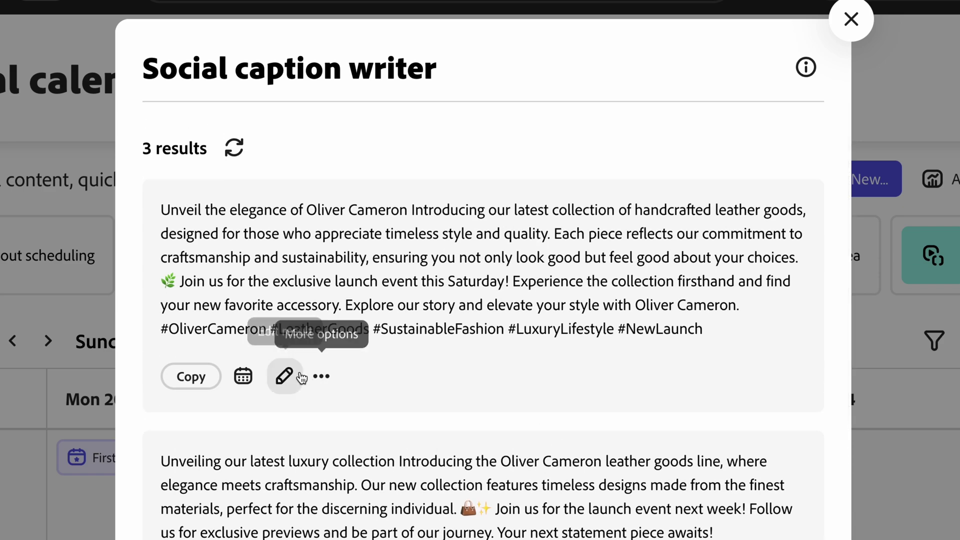
{"action": "left_click", "coordinate": [284, 375]}
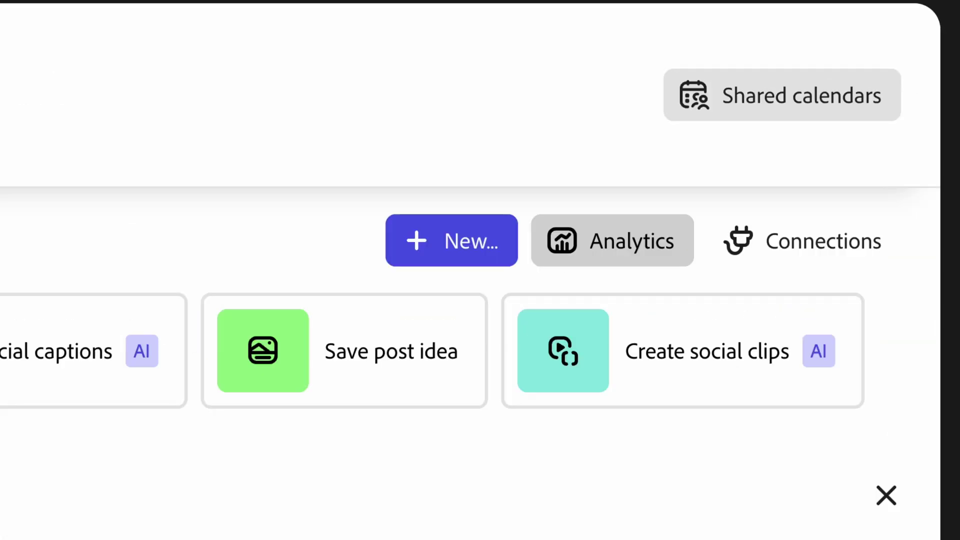
Open the Metricool add-on from Analytics and review its post performance stats
{"action": "left_click", "coordinate": [779, 158]}
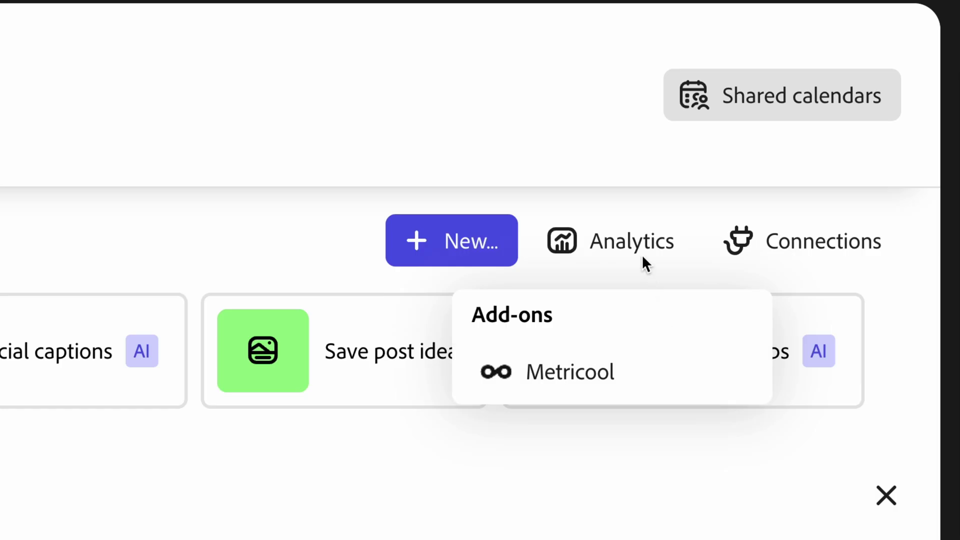
{"action": "left_click", "coordinate": [635, 373]}
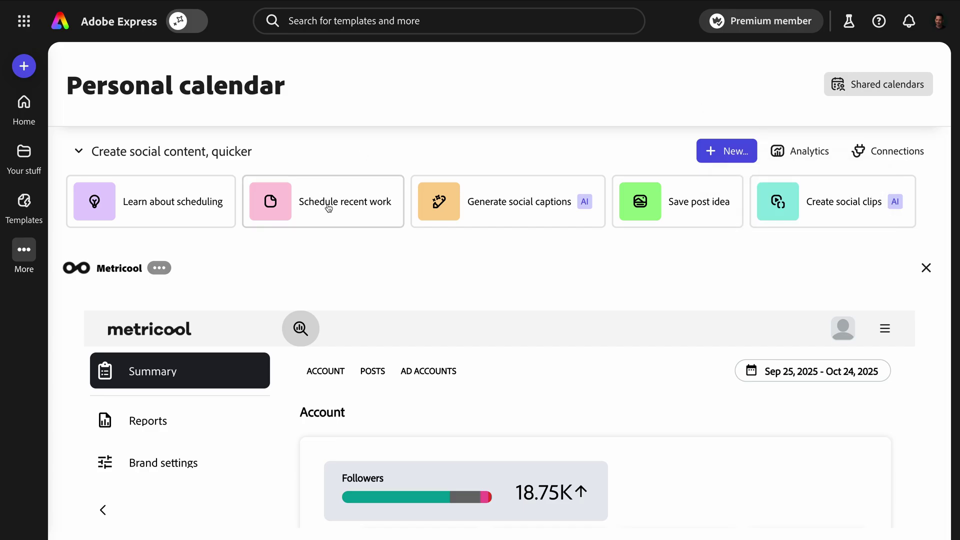
{"action": "scroll", "coordinate": [383, 417], "scroll_direction": "down", "scroll_amount": 5}
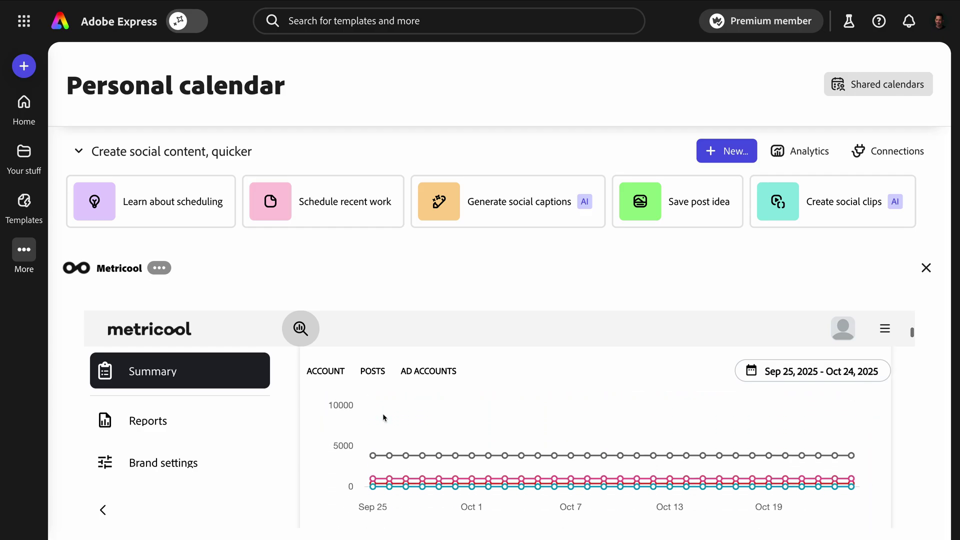
{"action": "scroll", "coordinate": [382, 417], "scroll_direction": "down", "scroll_amount": 5}
{"action": "scroll", "coordinate": [383, 418], "scroll_direction": "down", "scroll_amount": 3}
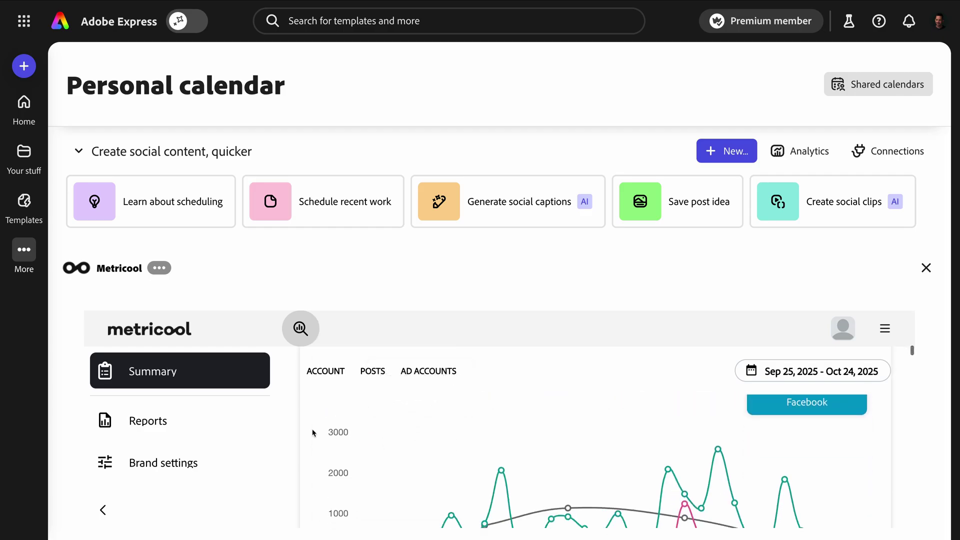
{"action": "scroll", "coordinate": [313, 433], "scroll_direction": "down", "scroll_amount": 2}
{"action": "scroll", "coordinate": [312, 432], "scroll_direction": "down", "scroll_amount": 3}
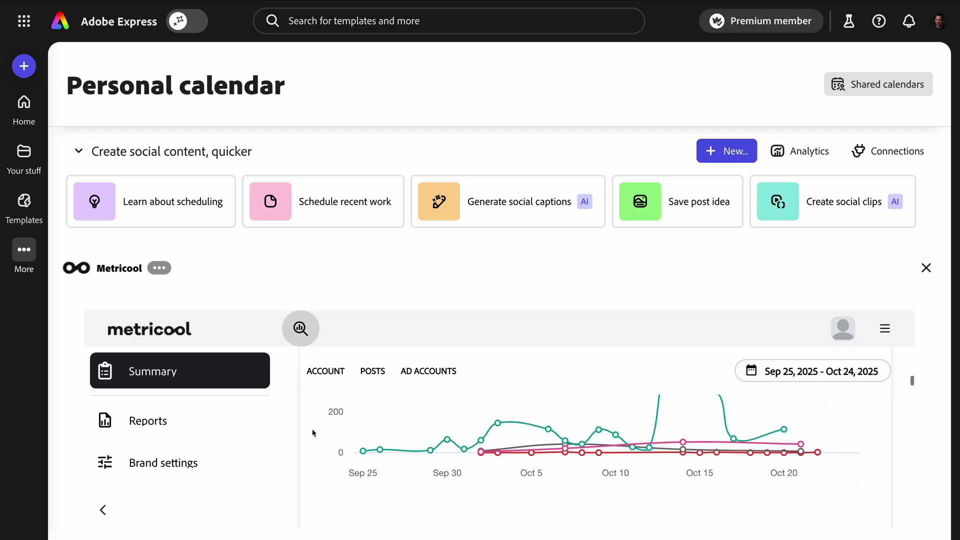
{"action": "scroll", "coordinate": [313, 433], "scroll_direction": "down", "scroll_amount": 2}
{"action": "scroll", "coordinate": [313, 432], "scroll_direction": "down", "scroll_amount": 3}
{"action": "scroll", "coordinate": [313, 433], "scroll_direction": "down", "scroll_amount": 3}
{"action": "scroll", "coordinate": [313, 433], "scroll_direction": "down", "scroll_amount": 2}
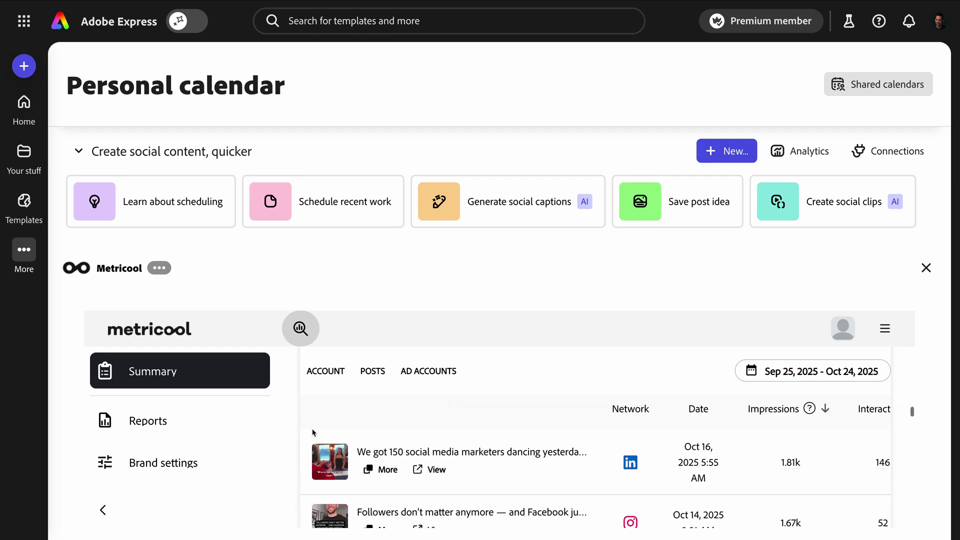
{"action": "scroll", "coordinate": [313, 433], "scroll_direction": "down", "scroll_amount": 2}
{"action": "scroll", "coordinate": [313, 432], "scroll_direction": "down", "scroll_amount": 3}
{"action": "scroll", "coordinate": [313, 433], "scroll_direction": "down", "scroll_amount": 2}
{"action": "scroll", "coordinate": [312, 433], "scroll_direction": "down", "scroll_amount": 2}
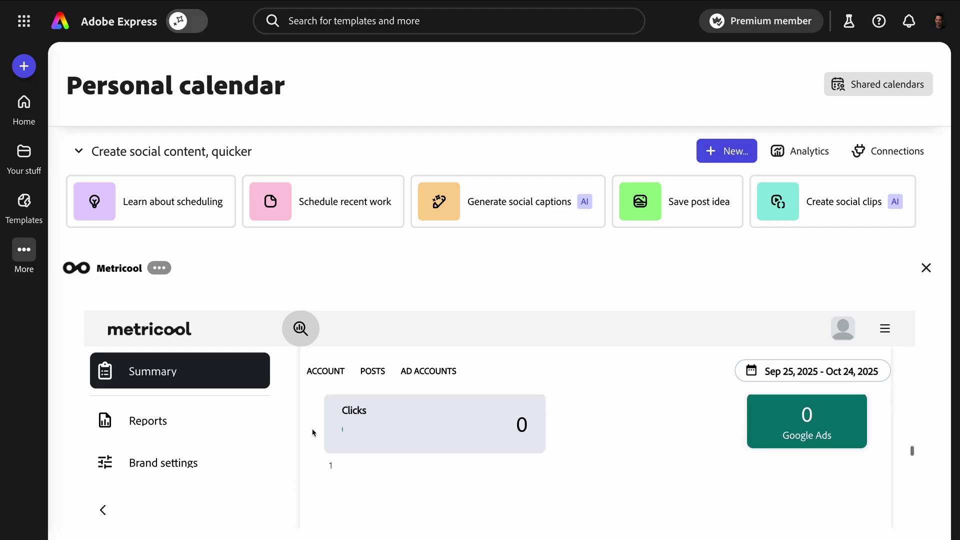
{"action": "scroll", "coordinate": [313, 433], "scroll_direction": "down", "scroll_amount": 2}
{"action": "scroll", "coordinate": [313, 433], "scroll_direction": "down", "scroll_amount": 2}
{"action": "scroll", "coordinate": [313, 433], "scroll_direction": "down", "scroll_amount": 2}
{"action": "scroll", "coordinate": [313, 433], "scroll_direction": "down", "scroll_amount": 1}
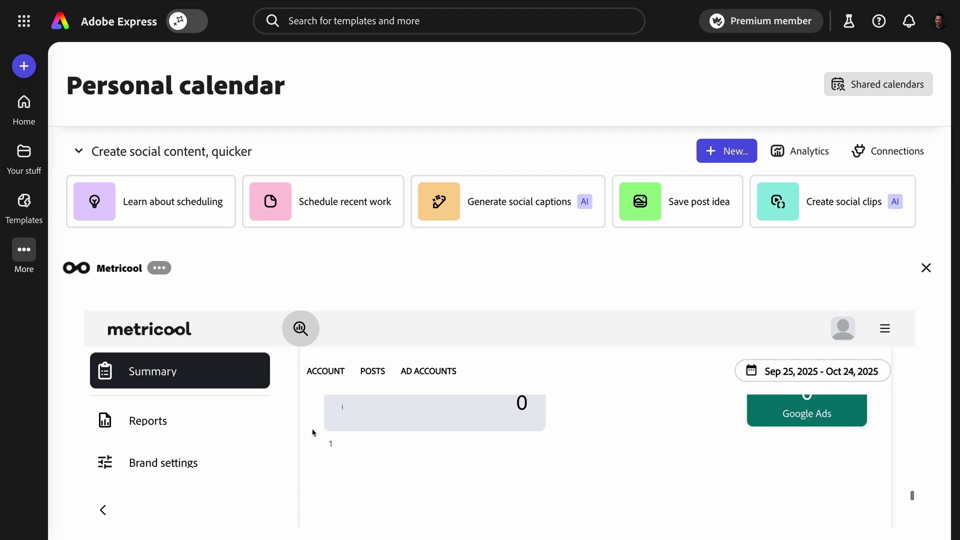
{"action": "left_click", "coordinate": [369, 371]}
{"action": "scroll", "coordinate": [368, 440], "scroll_direction": "down", "scroll_amount": 2}
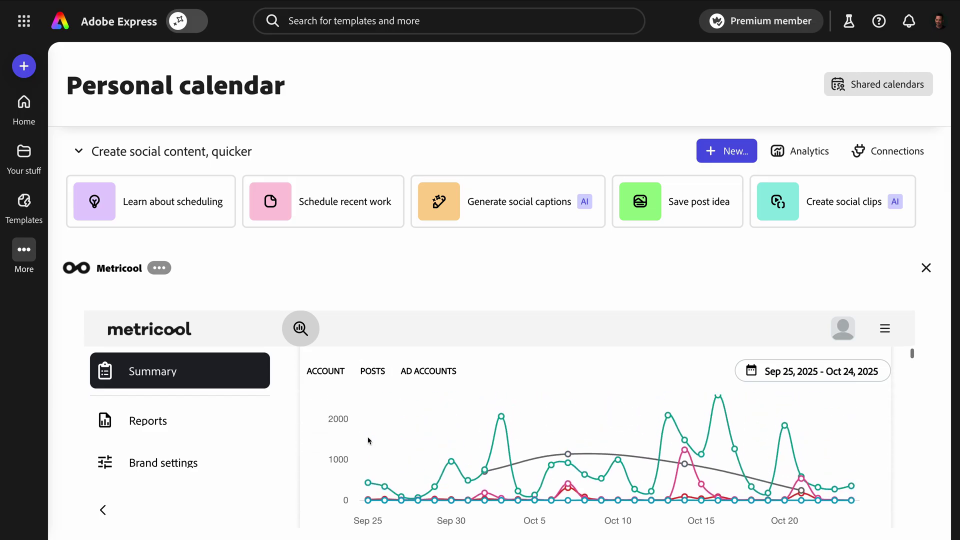
{"action": "scroll", "coordinate": [369, 440], "scroll_direction": "down", "scroll_amount": 1}
{"action": "scroll", "coordinate": [367, 439], "scroll_direction": "down", "scroll_amount": 1}
{"action": "scroll", "coordinate": [286, 427], "scroll_direction": "down", "scroll_amount": 2}
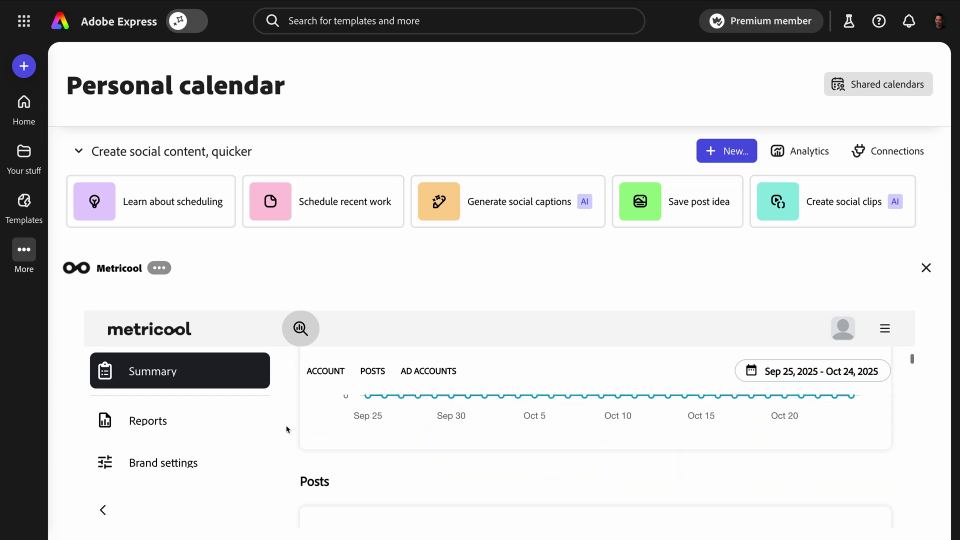
{"action": "scroll", "coordinate": [286, 427], "scroll_direction": "down", "scroll_amount": 3}
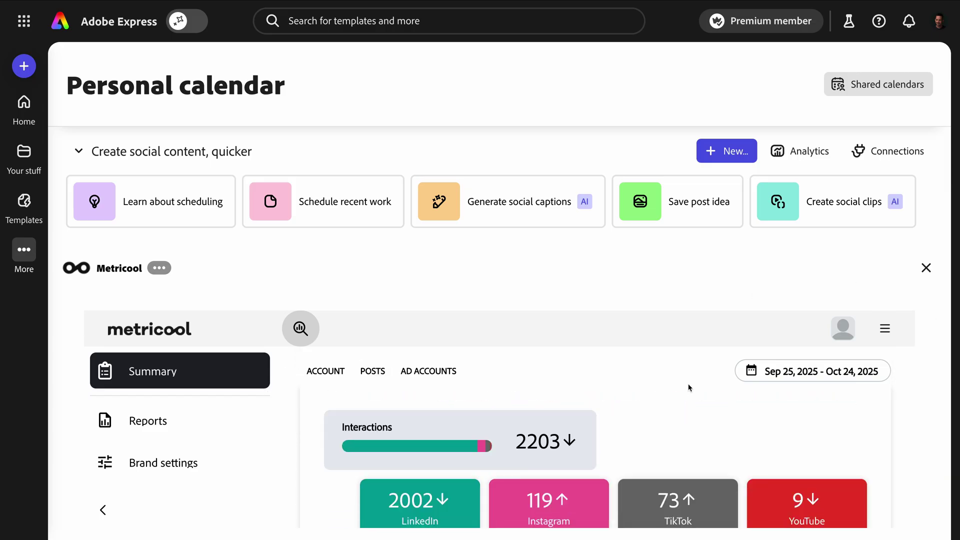
{"action": "scroll", "coordinate": [689, 387], "scroll_direction": "up", "scroll_amount": 2}
{"action": "scroll", "coordinate": [688, 387], "scroll_direction": "up", "scroll_amount": 3}
{"action": "scroll", "coordinate": [689, 387], "scroll_direction": "up", "scroll_amount": 2}
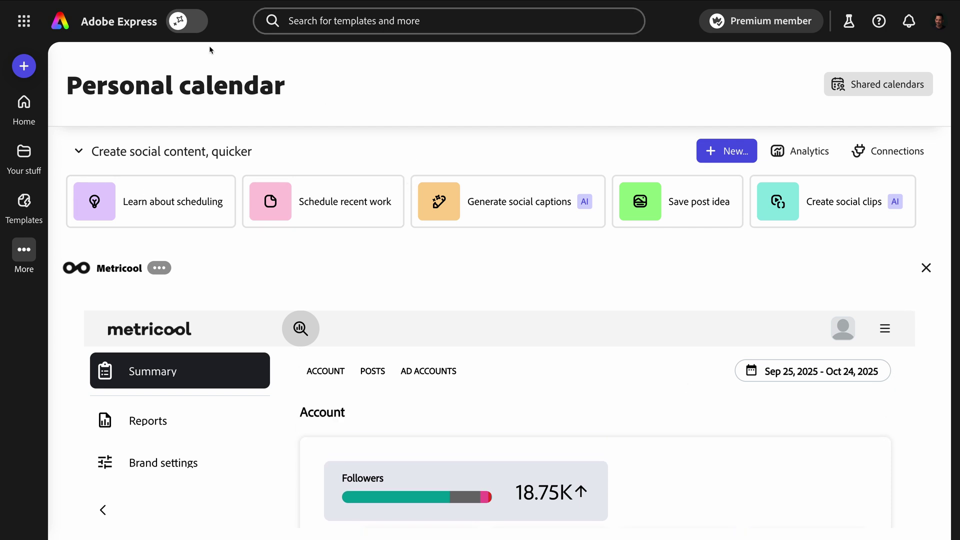
Close the Metricool panel and switch the calendar to the Instagram Grid preview
{"action": "left_click", "coordinate": [927, 268]}
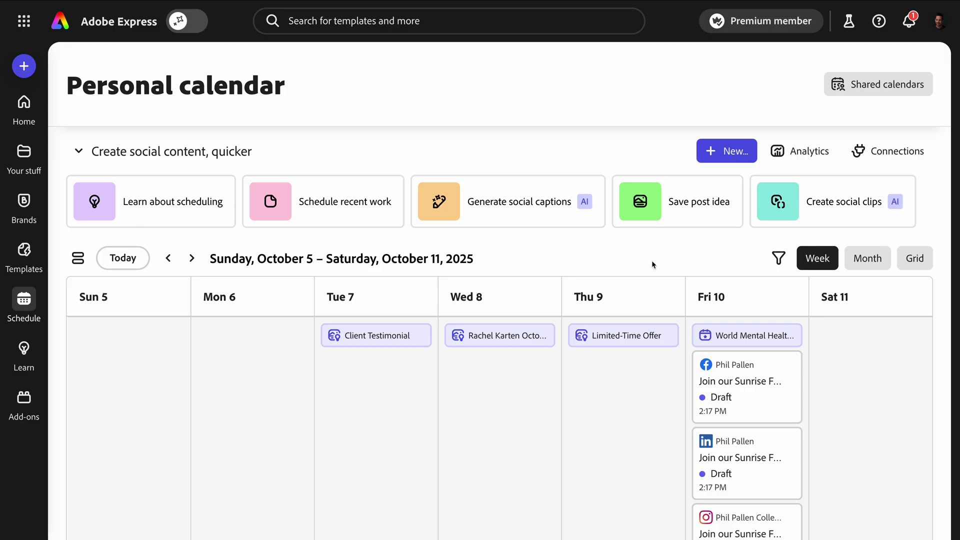
{"action": "left_click", "coordinate": [915, 263]}
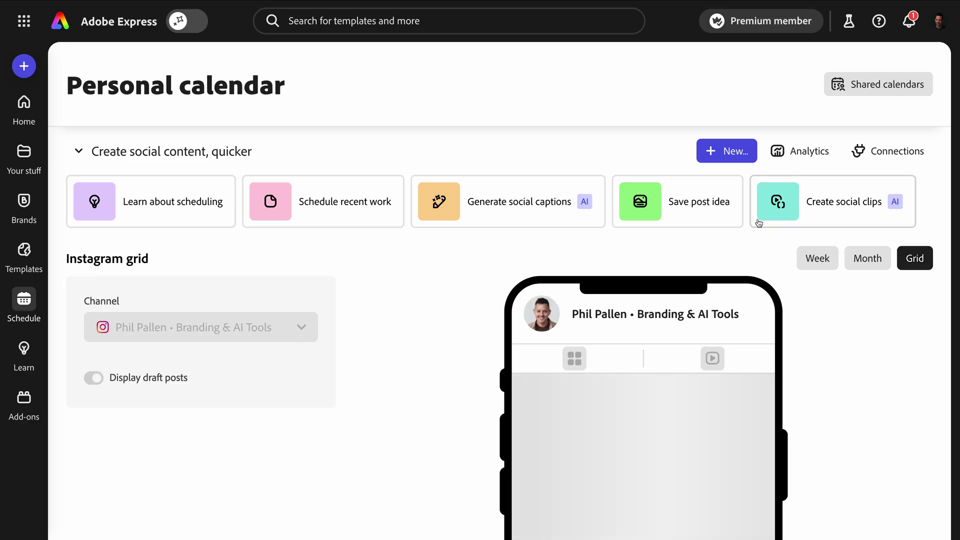
{"action": "scroll", "coordinate": [668, 391], "scroll_direction": "down", "scroll_amount": 3}
{"action": "scroll", "coordinate": [667, 390], "scroll_direction": "down", "scroll_amount": 3}
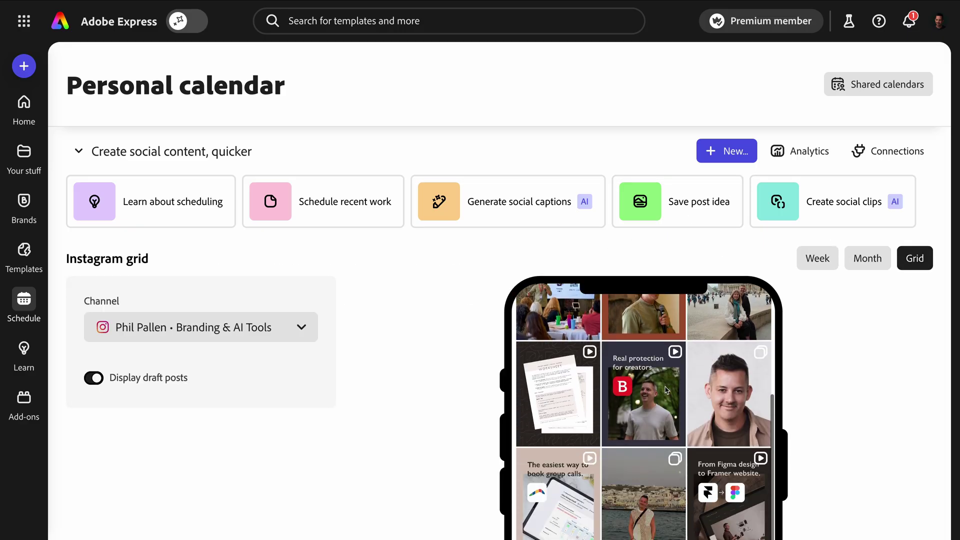
{"action": "scroll", "coordinate": [666, 390], "scroll_direction": "down", "scroll_amount": 3}
{"action": "scroll", "coordinate": [663, 389], "scroll_direction": "down", "scroll_amount": 3}
{"action": "scroll", "coordinate": [660, 387], "scroll_direction": "down", "scroll_amount": 3}
{"action": "scroll", "coordinate": [659, 386], "scroll_direction": "up", "scroll_amount": 10}
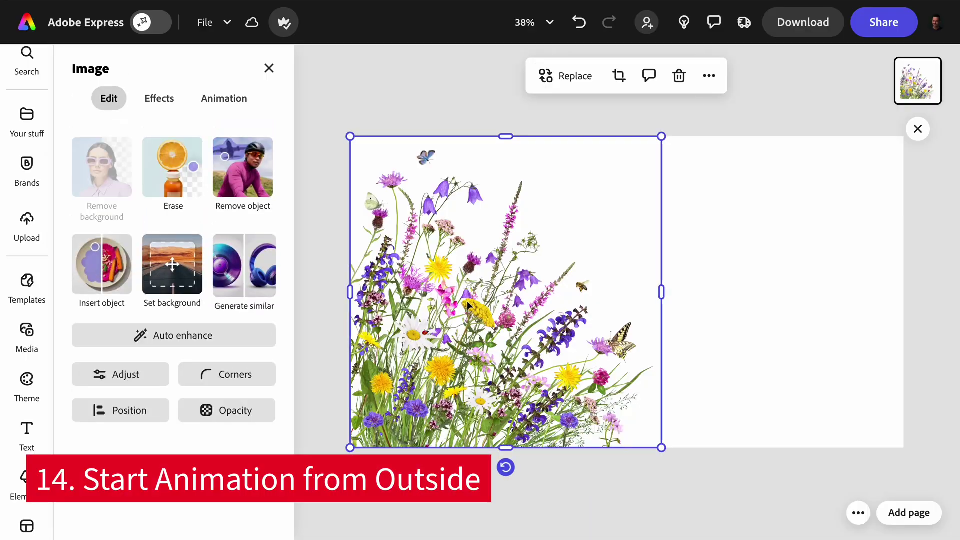
Try Breeze, Wind and Wobble loop animations (distance 5, squish 15), then remove the loop
{"action": "left_click", "coordinate": [233, 101]}
{"action": "scroll", "coordinate": [168, 364], "scroll_direction": "down", "scroll_amount": 2}
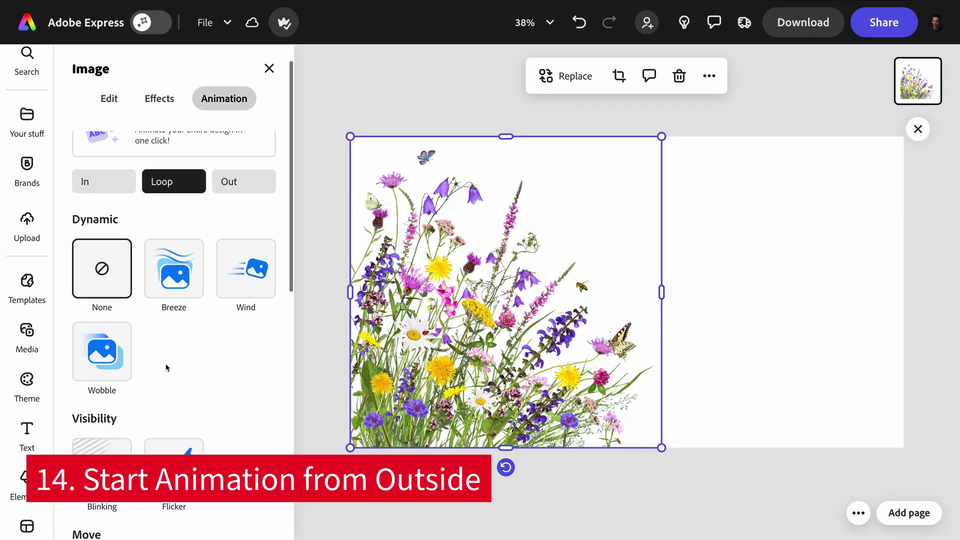
{"action": "left_click", "coordinate": [174, 251]}
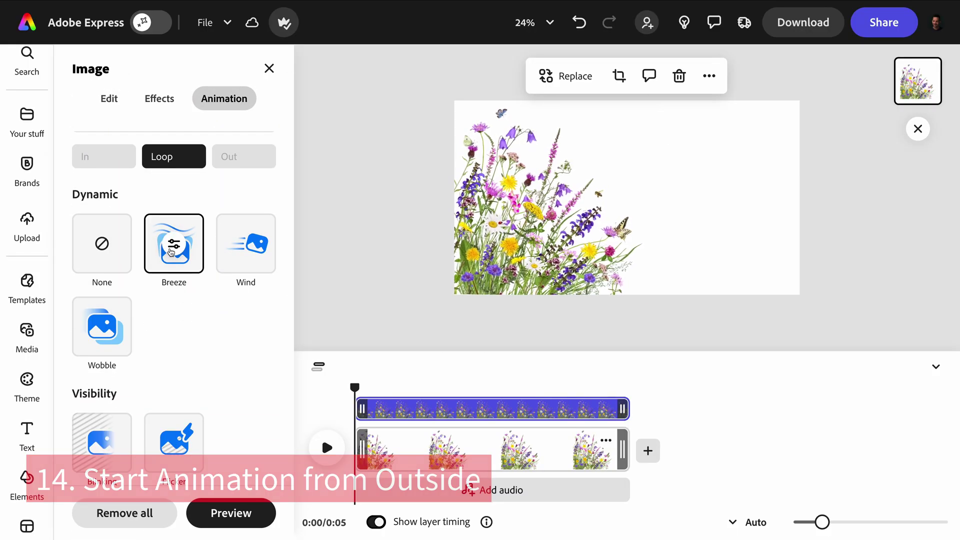
{"action": "left_click", "coordinate": [235, 265]}
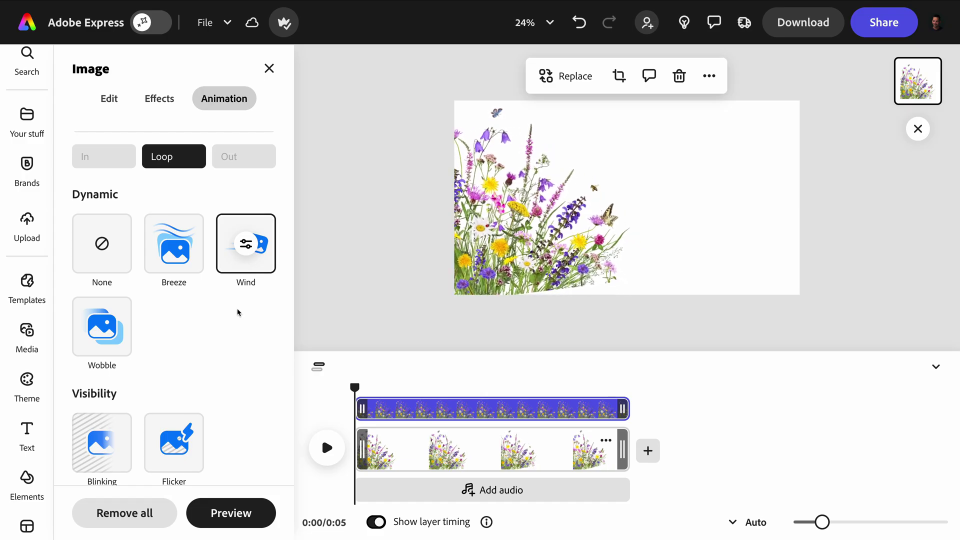
{"action": "left_click", "coordinate": [101, 331]}
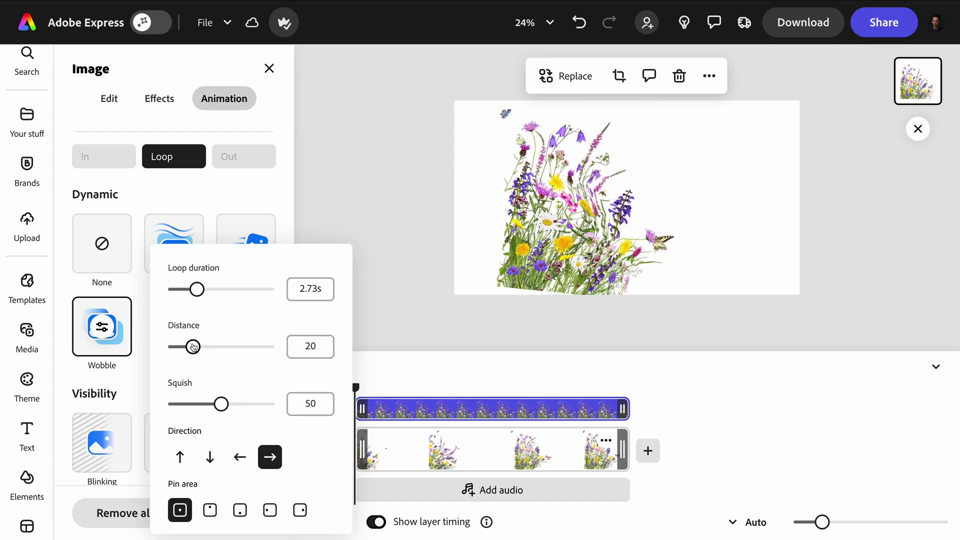
{"action": "left_click_drag", "start_coordinate": [193, 347], "coordinate": [178, 346]}
{"action": "left_click_drag", "start_coordinate": [220, 403], "coordinate": [189, 404]}
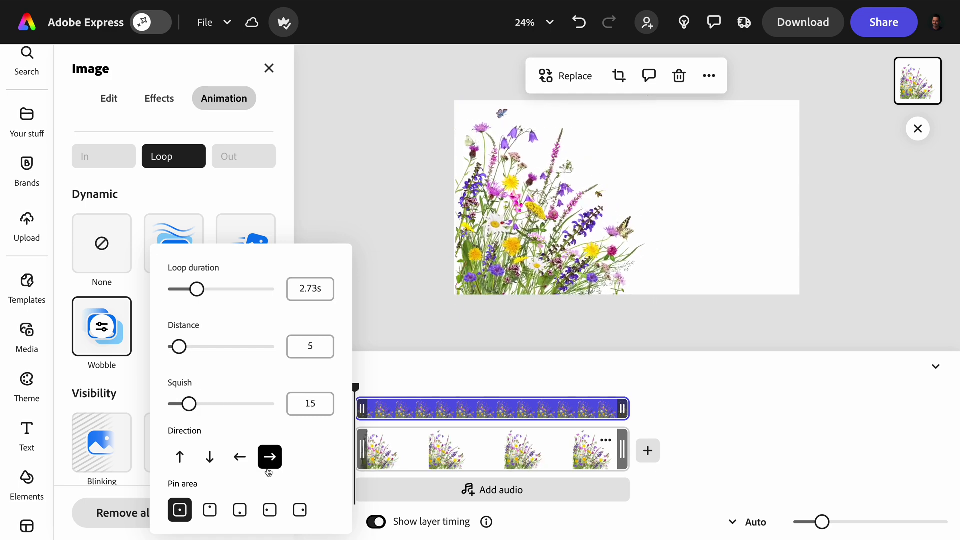
{"action": "left_click", "coordinate": [283, 186]}
{"action": "left_click", "coordinate": [102, 244]}
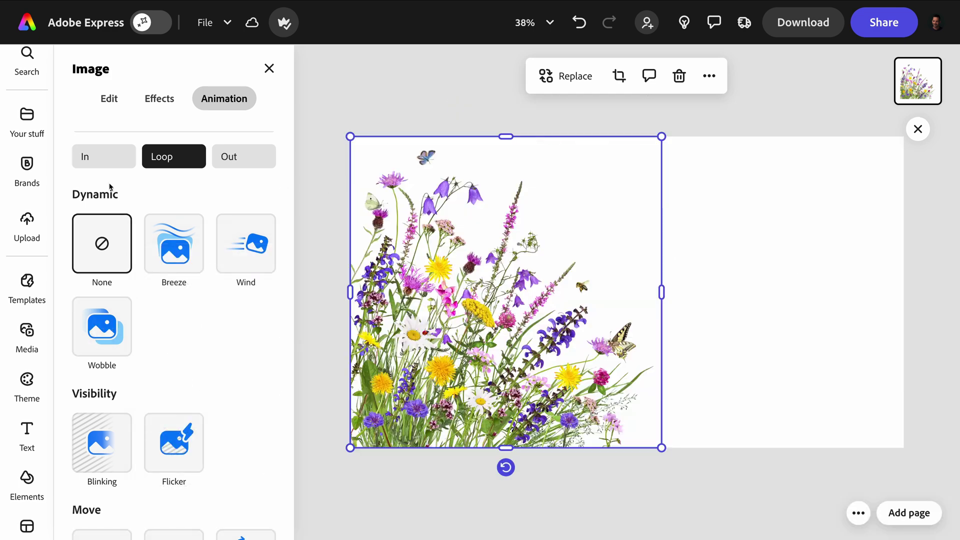
After trying Wobble, apply the Drift entrance animation with 'Start outside page' enabled
{"action": "left_click", "coordinate": [97, 158]}
{"action": "left_click", "coordinate": [175, 270]}
{"action": "scroll", "coordinate": [176, 283], "scroll_direction": "down", "scroll_amount": 3}
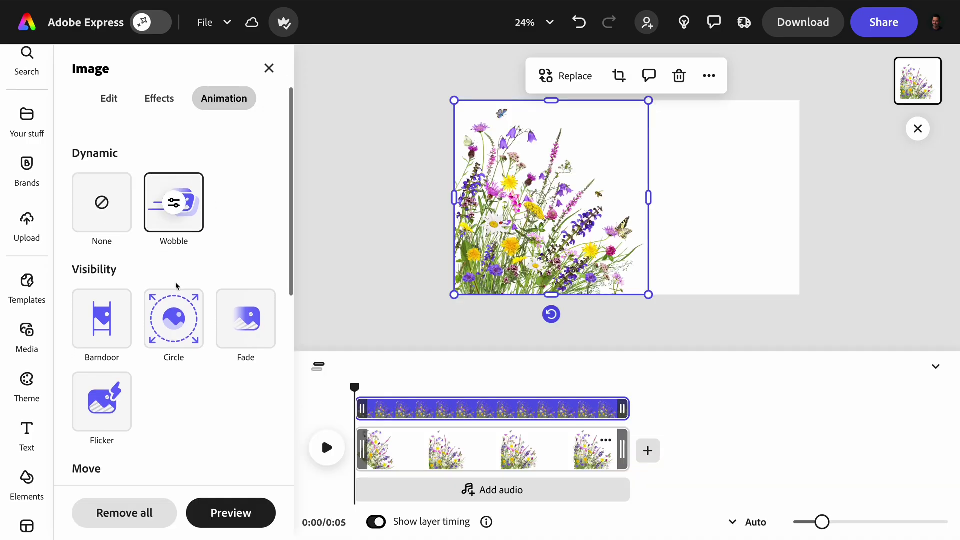
{"action": "scroll", "coordinate": [245, 345], "scroll_direction": "down", "scroll_amount": 2}
{"action": "left_click", "coordinate": [174, 365]}
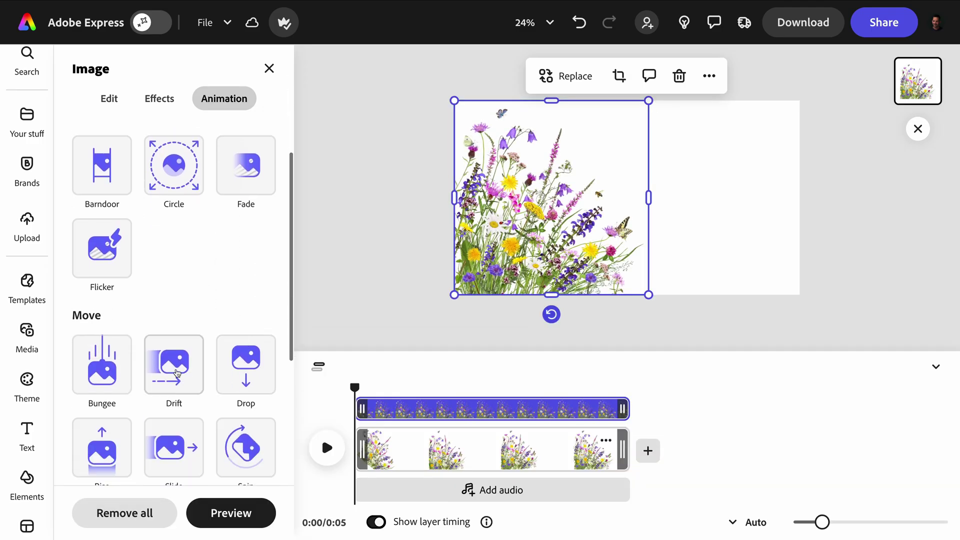
{"action": "left_click", "coordinate": [176, 367]}
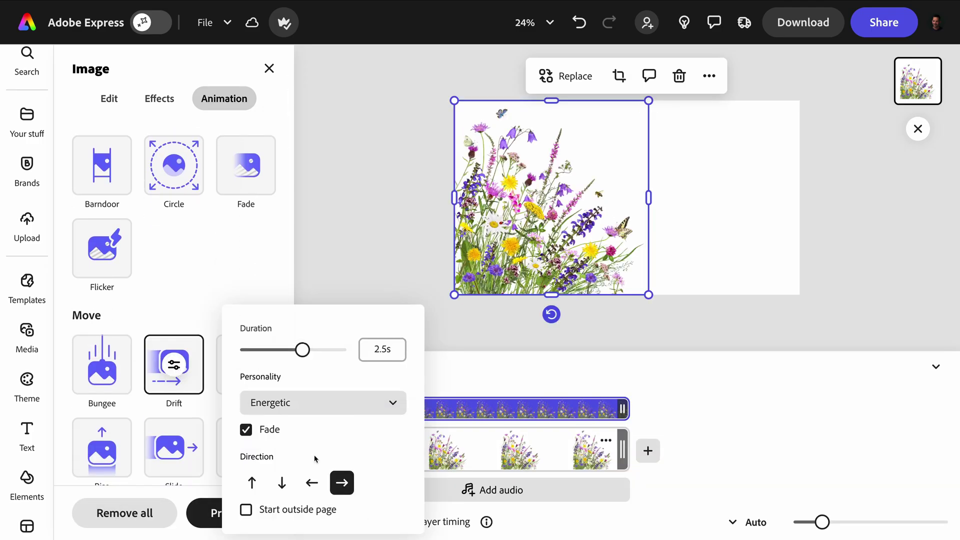
{"action": "left_click", "coordinate": [246, 510]}
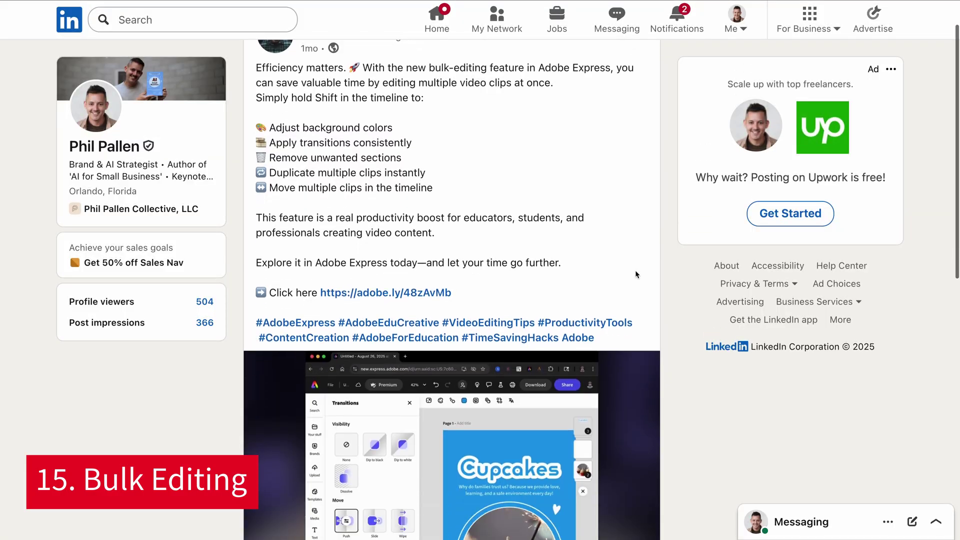
{"action": "scroll", "coordinate": [635, 274], "scroll_direction": "down", "scroll_amount": 2}
{"action": "scroll", "coordinate": [635, 273], "scroll_direction": "down", "scroll_amount": 3}
{"action": "scroll", "coordinate": [636, 274], "scroll_direction": "down", "scroll_amount": 2}
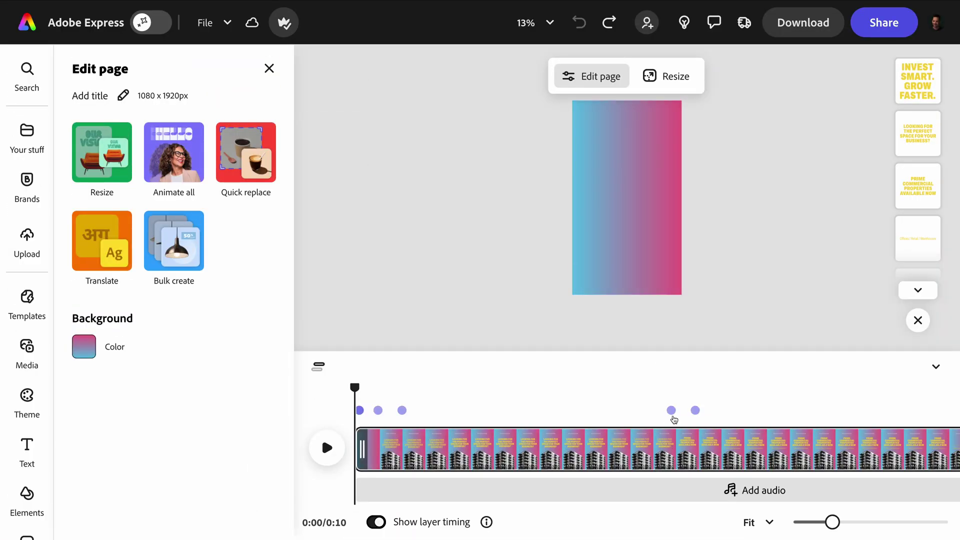
Preview the text animation, add the Frantic Dubstep loop, and scrub to about 5 seconds
{"action": "left_click", "coordinate": [672, 411]}
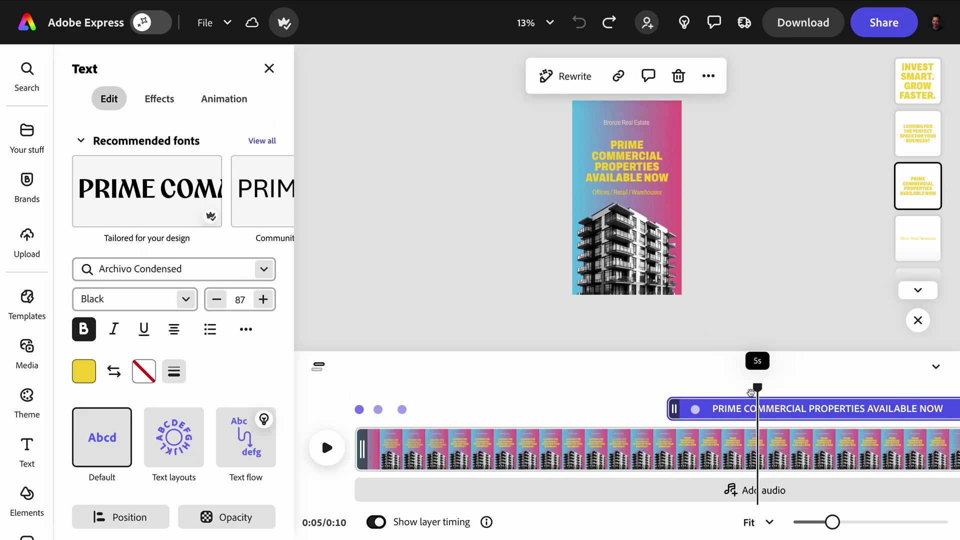
{"action": "left_click_drag", "start_coordinate": [663, 382], "coordinate": [691, 386]}
{"action": "left_click", "coordinate": [720, 492]}
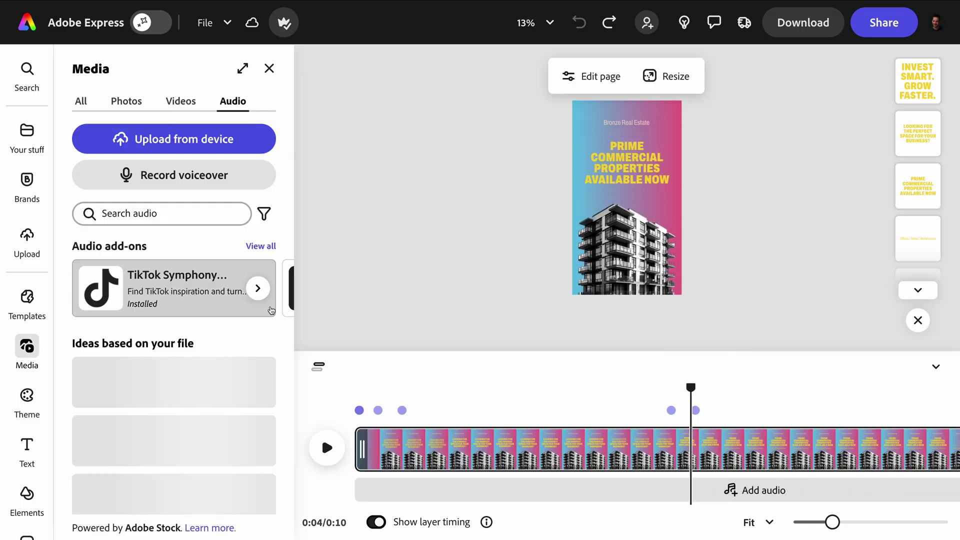
{"action": "scroll", "coordinate": [216, 338], "scroll_direction": "down", "scroll_amount": 1}
{"action": "left_click", "coordinate": [215, 338]}
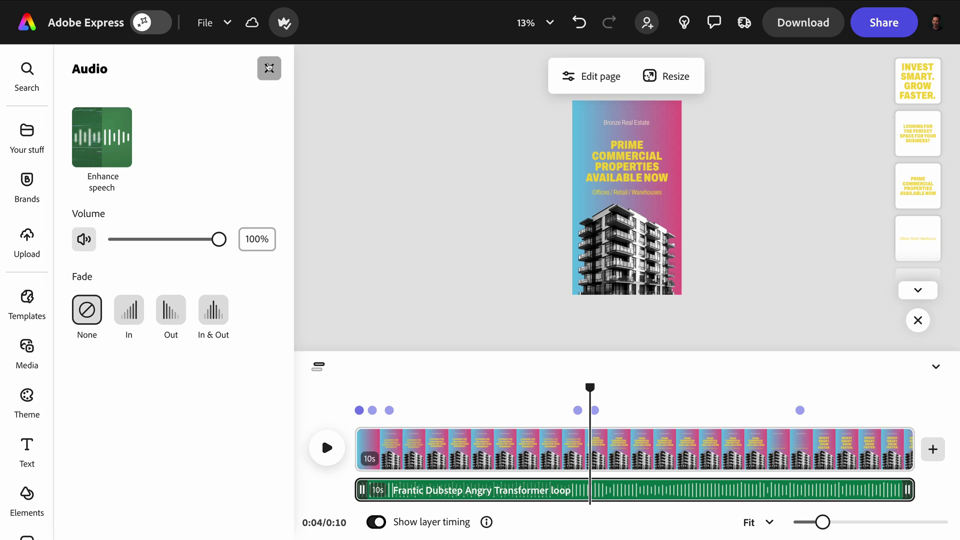
{"action": "left_click", "coordinate": [269, 68]}
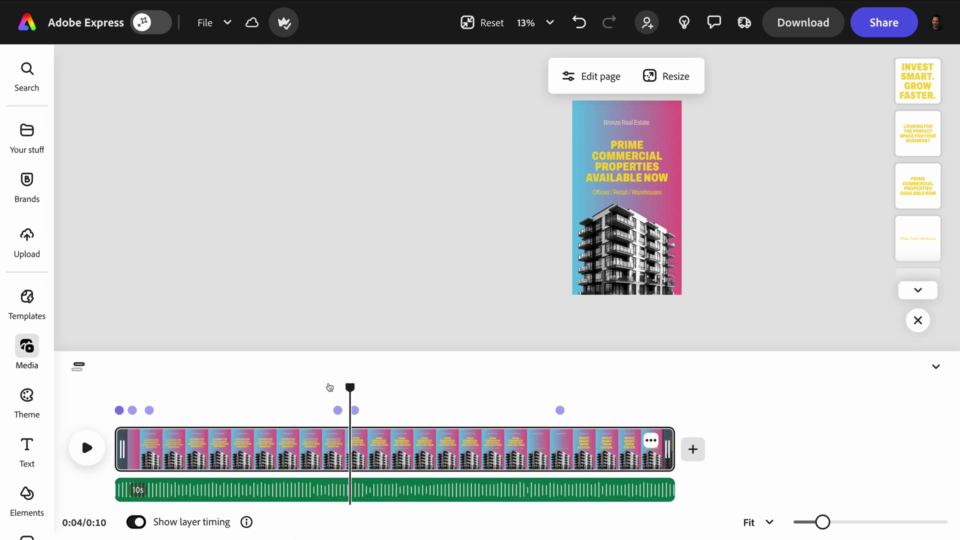
{"action": "left_click_drag", "start_coordinate": [349, 388], "coordinate": [406, 389]}
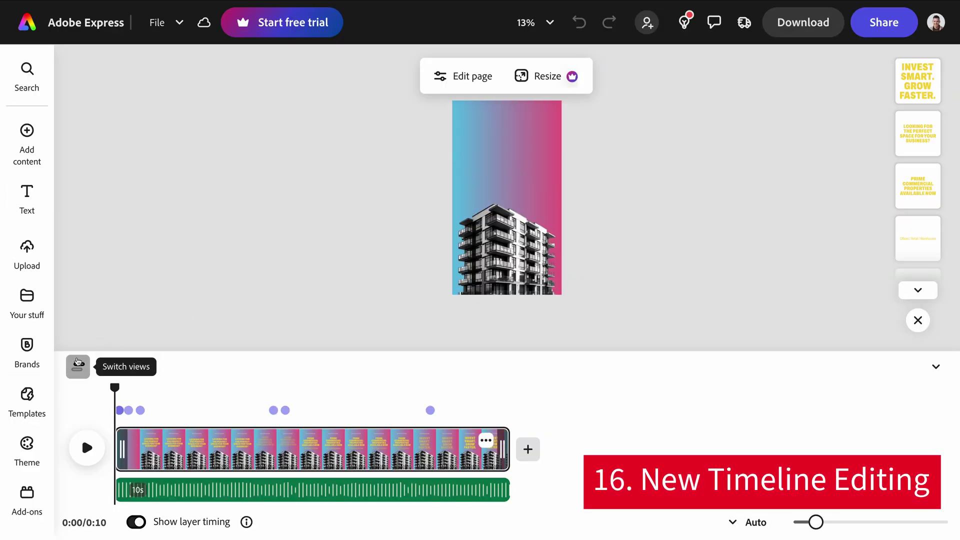
Switch the timeline to the All layers view and zoom it in to 159%
{"action": "left_click", "coordinate": [78, 363]}
{"action": "left_click", "coordinate": [132, 281]}
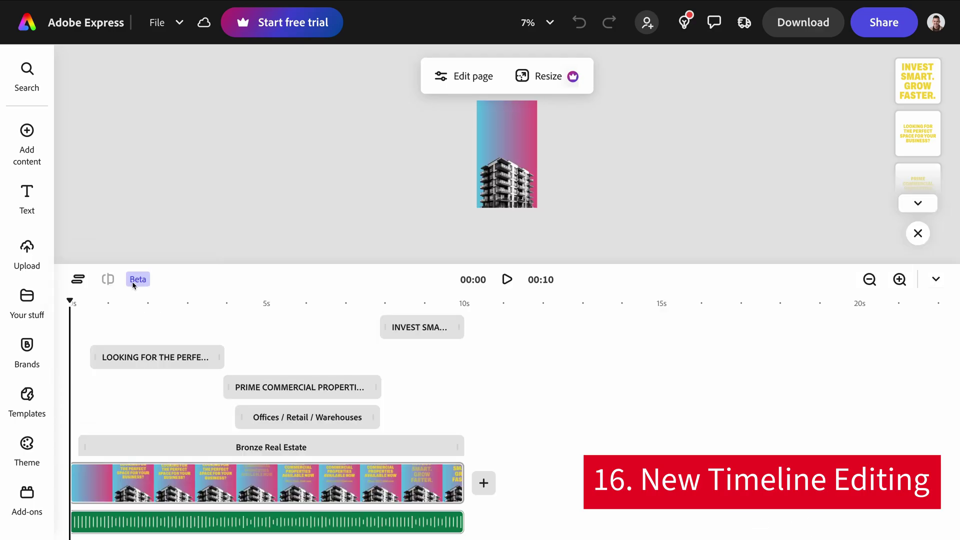
{"action": "mouse_move", "coordinate": [271, 447]}
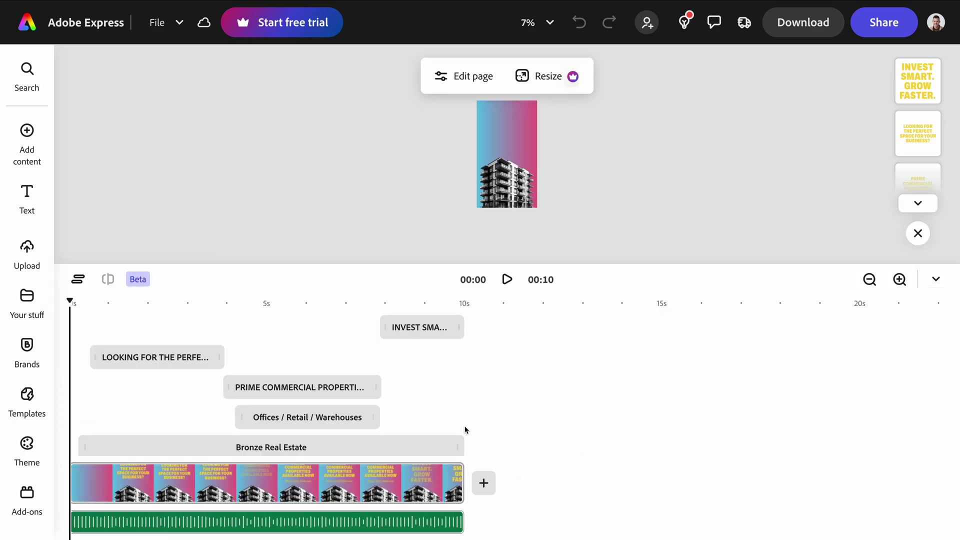
{"action": "left_click", "coordinate": [898, 288]}
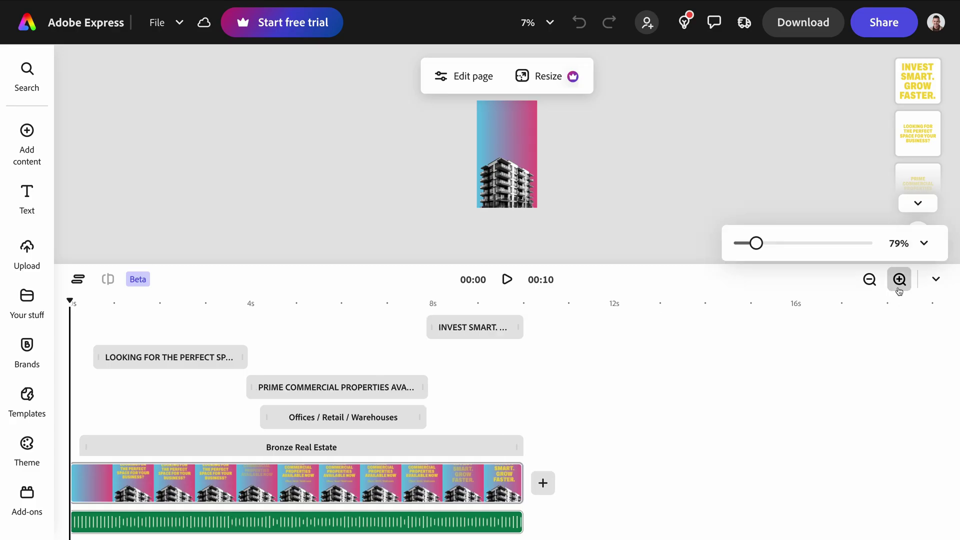
{"action": "left_click", "coordinate": [898, 288]}
{"action": "scroll", "coordinate": [608, 418], "scroll_direction": "down", "scroll_amount": 2}
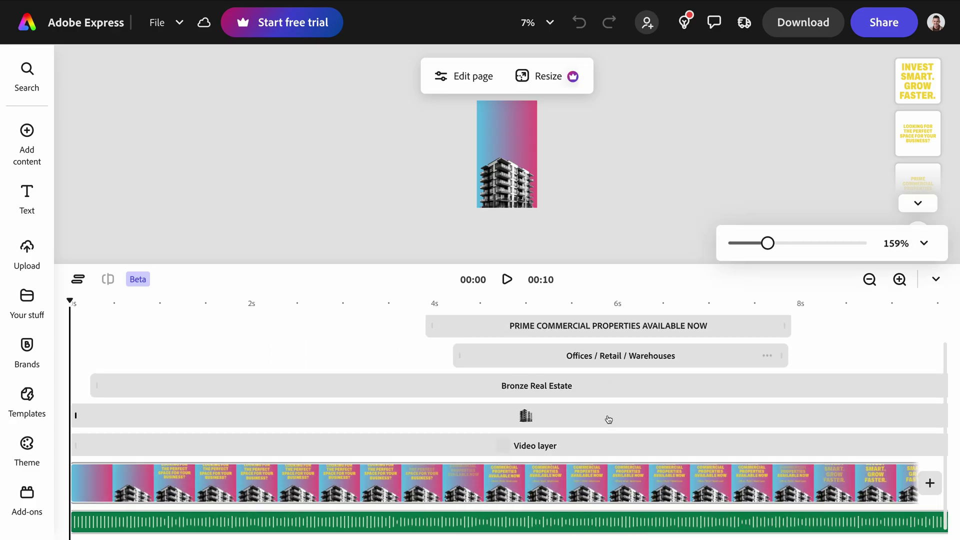
{"action": "scroll", "coordinate": [616, 392], "scroll_direction": "up", "scroll_amount": 2}
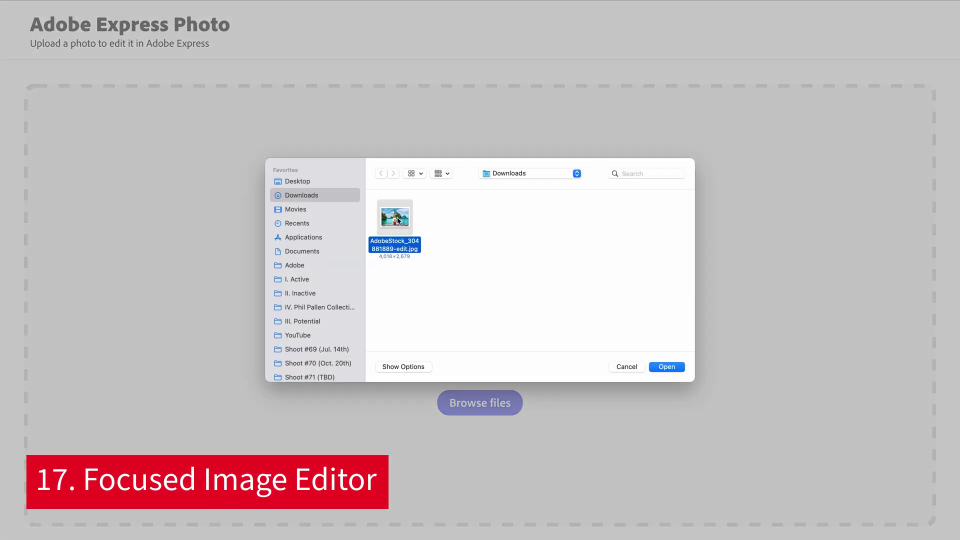
Open the beach photo and generate 'A raft' in the water at right
{"action": "double_click", "coordinate": [398, 220]}
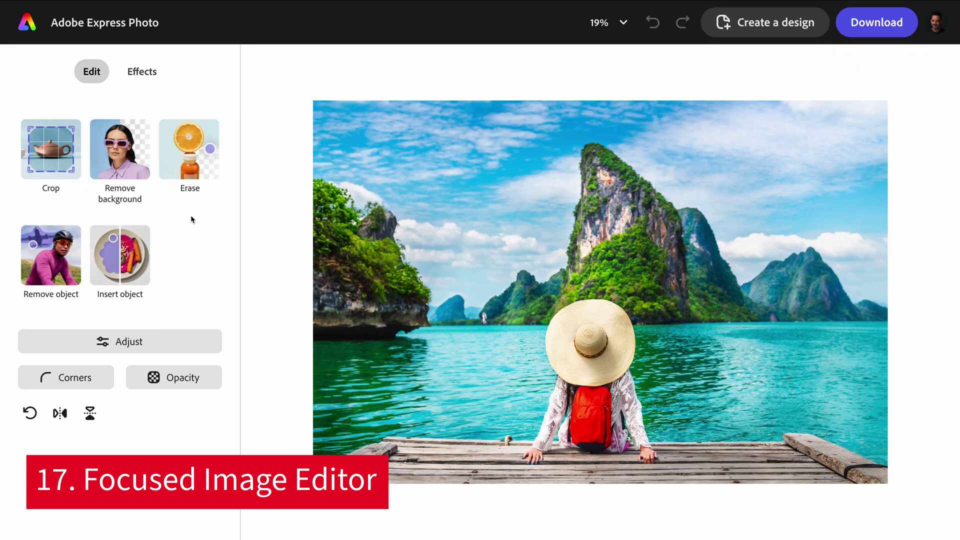
{"action": "left_click", "coordinate": [136, 250]}
{"action": "type", "text": "A raft"}
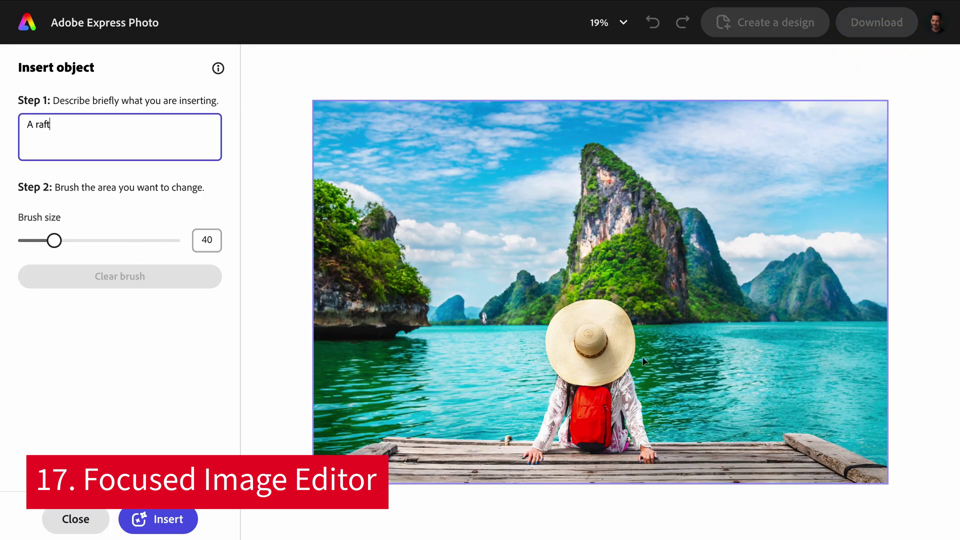
{"action": "mouse_move", "coordinate": [742, 353]}
{"action": "left_mouse_down"}
{"action": "mouse_move", "coordinate": [814, 354]}
{"action": "mouse_move", "coordinate": [797, 360]}
{"action": "left_mouse_up"}
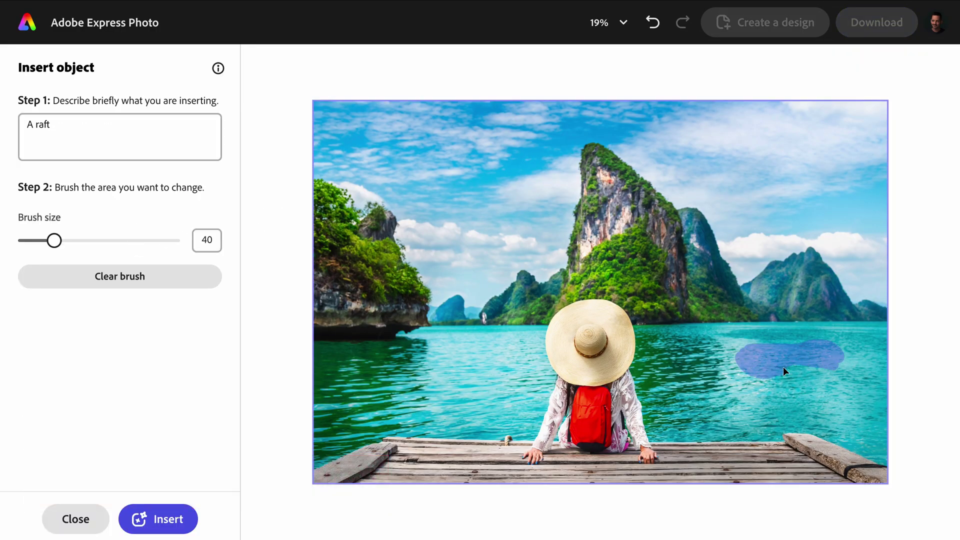
{"action": "left_click", "coordinate": [158, 519]}
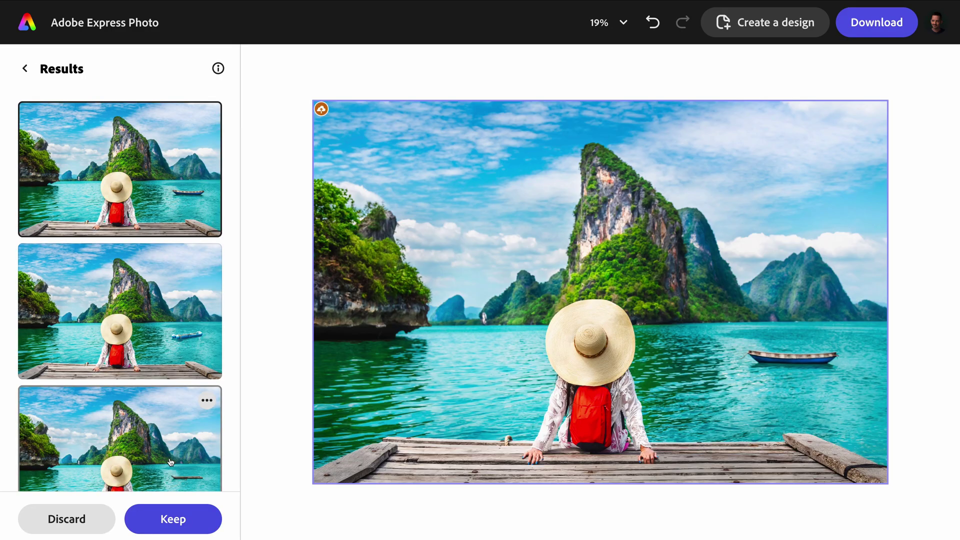
{"action": "scroll", "coordinate": [141, 413], "scroll_direction": "down", "scroll_amount": 1}
Keep the first generated boat result, then browse the adjustment and effects options
{"action": "left_click", "coordinate": [140, 413]}
{"action": "left_click", "coordinate": [120, 147]}
{"action": "left_click", "coordinate": [173, 520]}
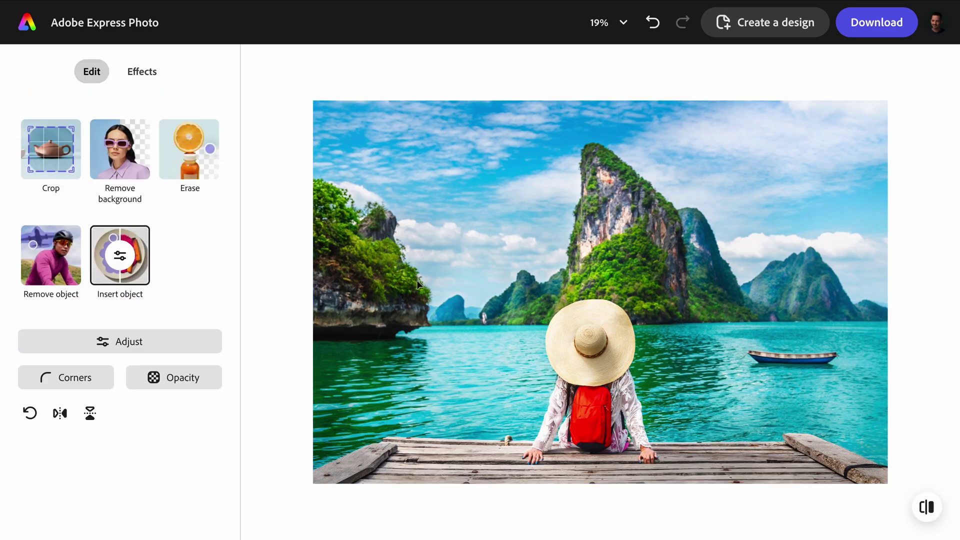
{"action": "left_click", "coordinate": [184, 352]}
{"action": "left_click", "coordinate": [31, 65]}
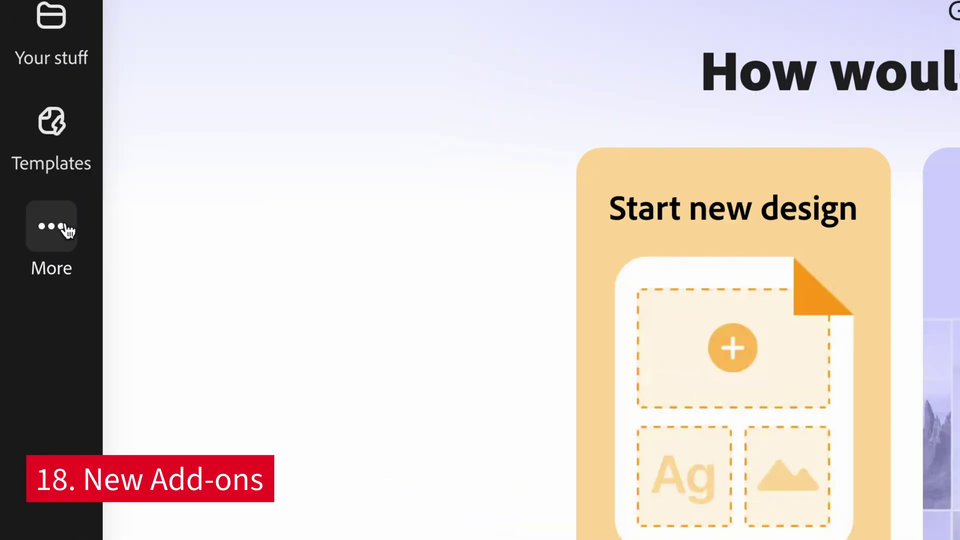
Open Add-ons from More and browse the Social and ads and Discover collections
{"action": "left_click", "coordinate": [51, 227]}
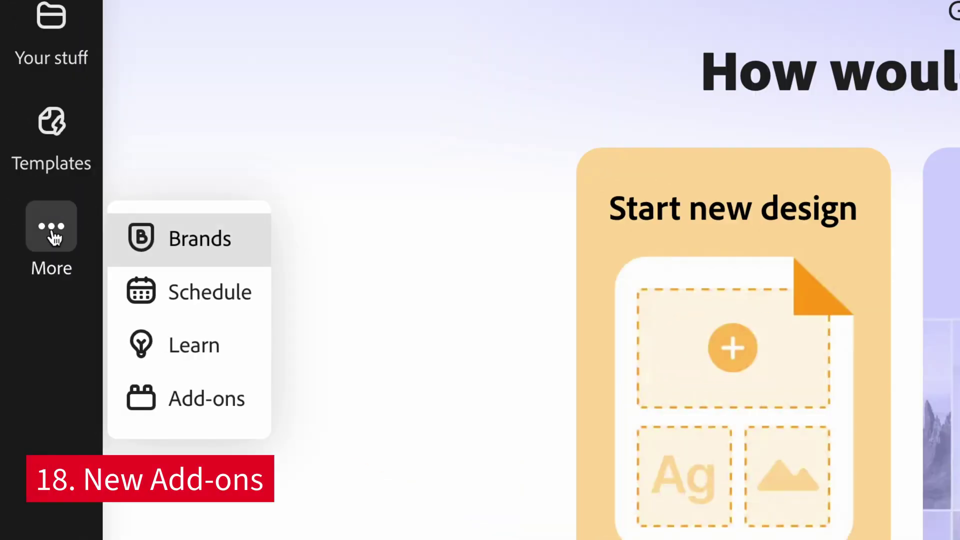
{"action": "left_click", "coordinate": [174, 407]}
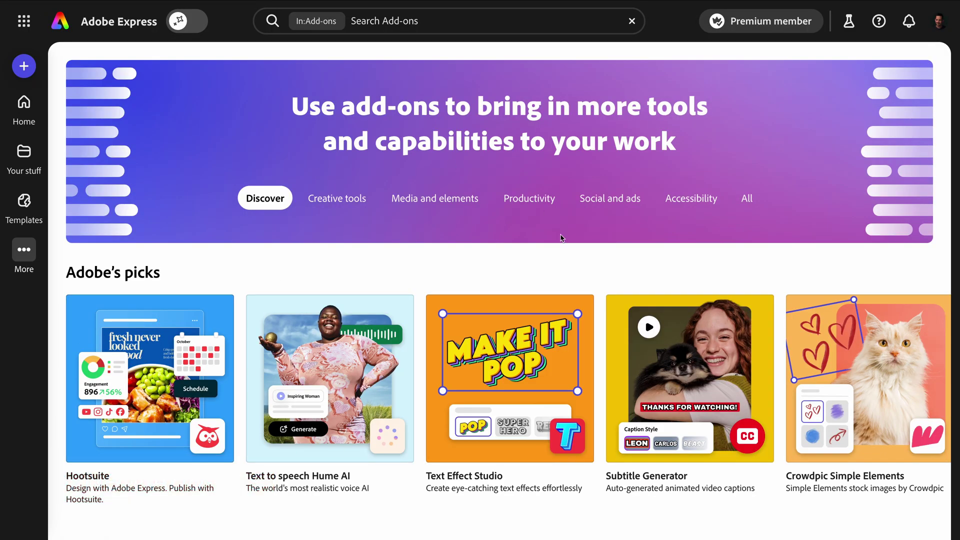
{"action": "left_click", "coordinate": [595, 206]}
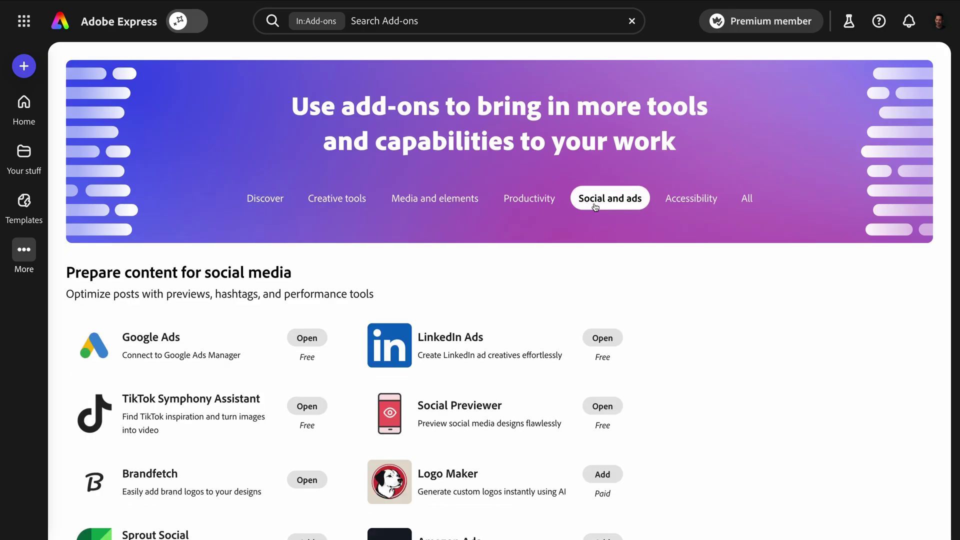
{"action": "scroll", "coordinate": [657, 317], "scroll_direction": "down", "scroll_amount": 2}
{"action": "scroll", "coordinate": [658, 317], "scroll_direction": "down", "scroll_amount": 2}
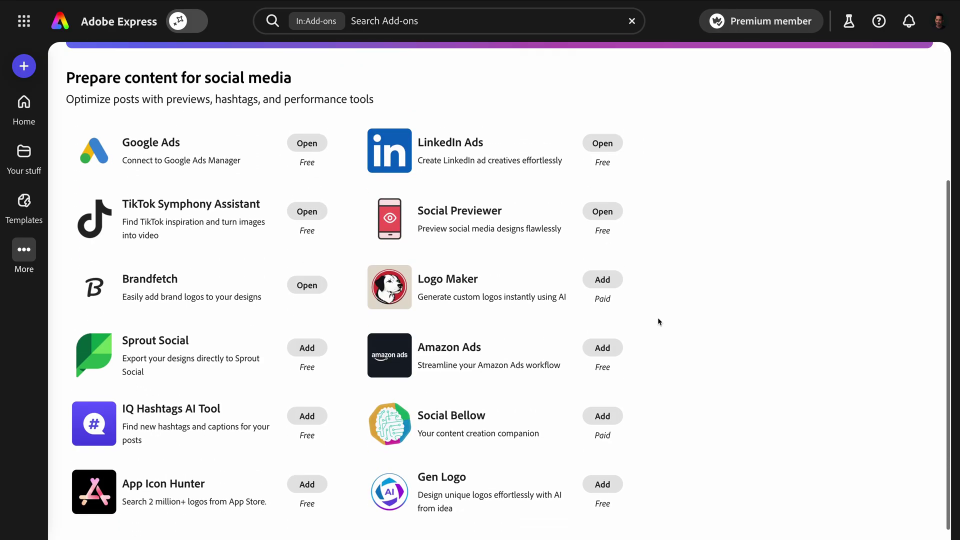
{"action": "scroll", "coordinate": [658, 321], "scroll_direction": "up", "scroll_amount": 3}
{"action": "left_click", "coordinate": [265, 200]}
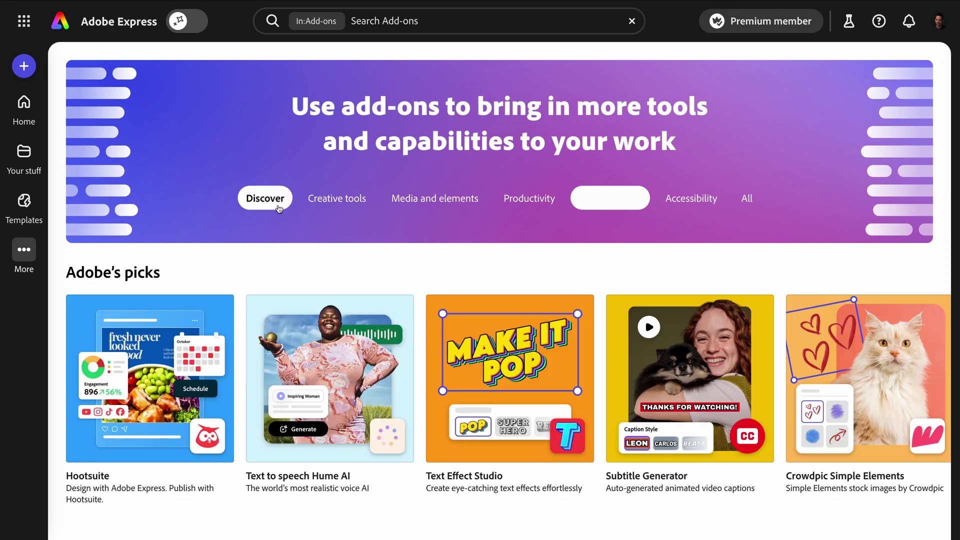
{"action": "scroll", "coordinate": [476, 323], "scroll_direction": "down", "scroll_amount": 2}
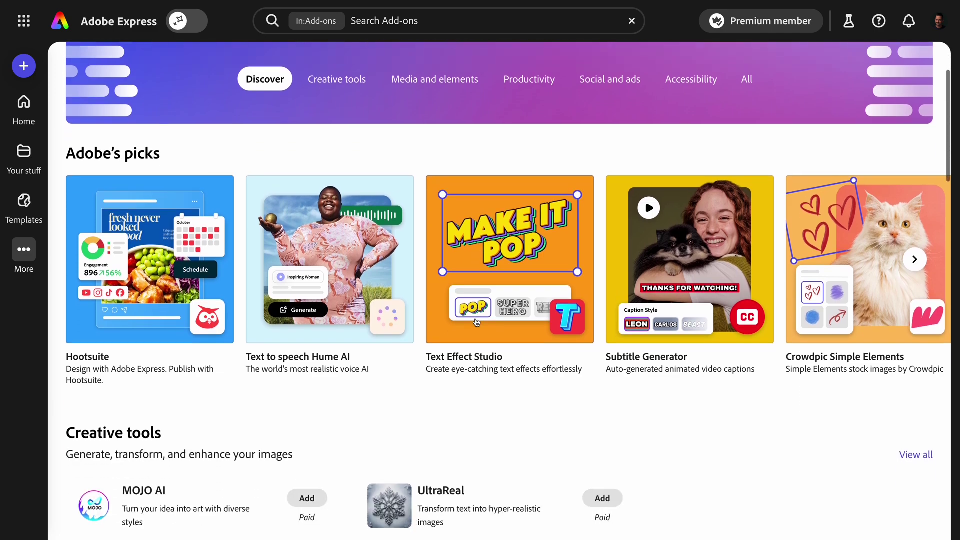
{"action": "scroll", "coordinate": [475, 323], "scroll_direction": "down", "scroll_amount": 2}
{"action": "scroll", "coordinate": [475, 323], "scroll_direction": "down", "scroll_amount": 1}
{"action": "scroll", "coordinate": [476, 323], "scroll_direction": "down", "scroll_amount": 2}
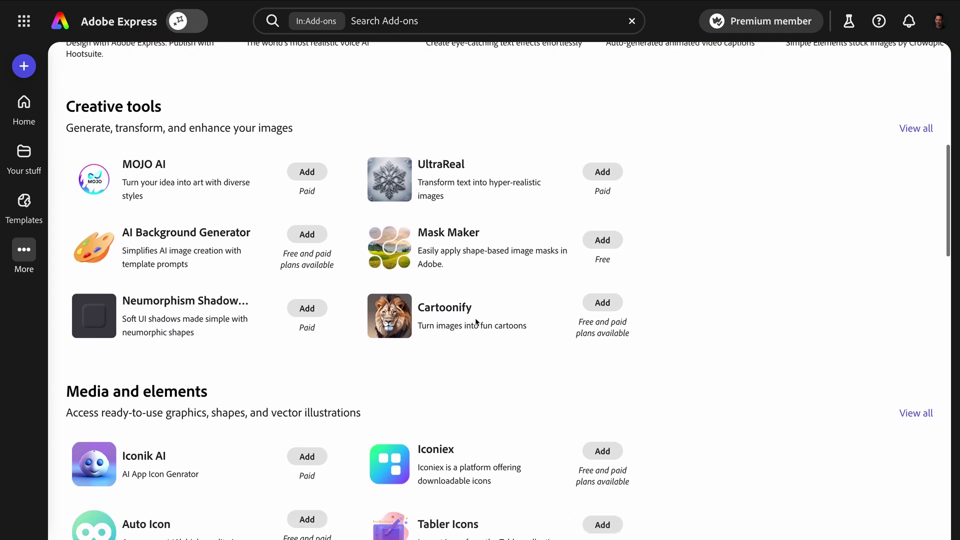
{"action": "scroll", "coordinate": [475, 322], "scroll_direction": "down", "scroll_amount": 1}
{"action": "scroll", "coordinate": [476, 323], "scroll_direction": "down", "scroll_amount": 3}
{"action": "scroll", "coordinate": [476, 322], "scroll_direction": "down", "scroll_amount": 2}
{"action": "scroll", "coordinate": [475, 323], "scroll_direction": "down", "scroll_amount": 4}
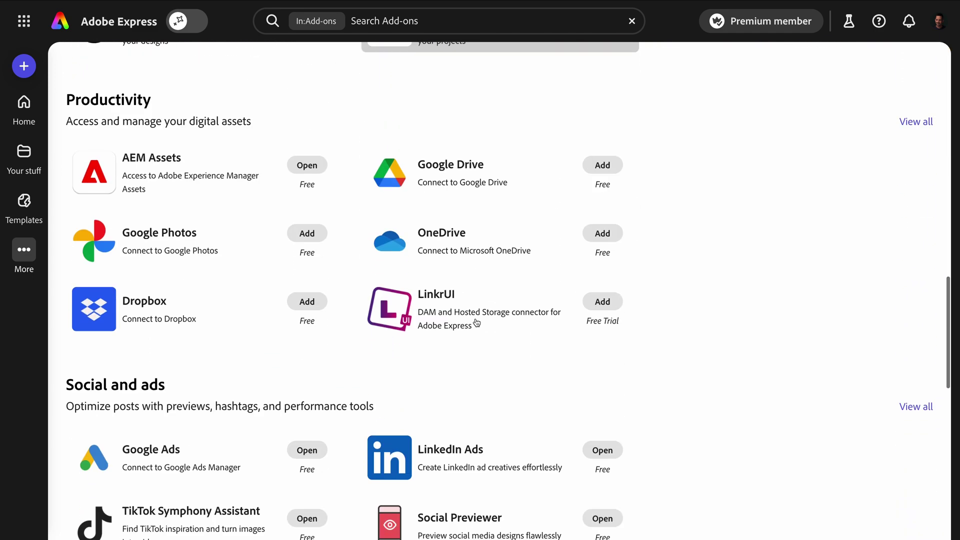
{"action": "scroll", "coordinate": [475, 323], "scroll_direction": "down", "scroll_amount": 2}
{"action": "scroll", "coordinate": [476, 323], "scroll_direction": "down", "scroll_amount": 5}
{"action": "scroll", "coordinate": [475, 322], "scroll_direction": "down", "scroll_amount": 2}
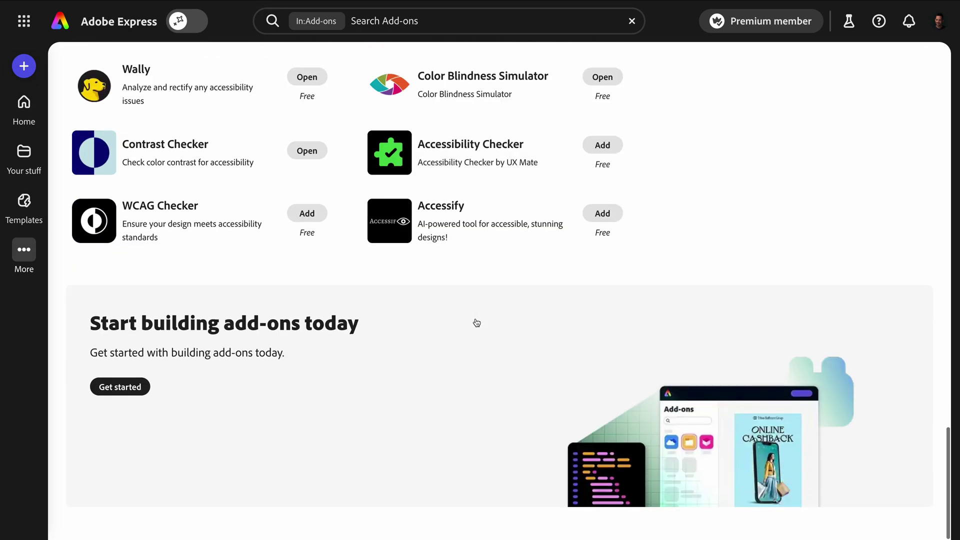
{"action": "scroll", "coordinate": [475, 323], "scroll_direction": "up", "scroll_amount": 7}
{"action": "scroll", "coordinate": [476, 321], "scroll_direction": "up", "scroll_amount": 12}
{"action": "scroll", "coordinate": [475, 322], "scroll_direction": "up", "scroll_amount": 1}
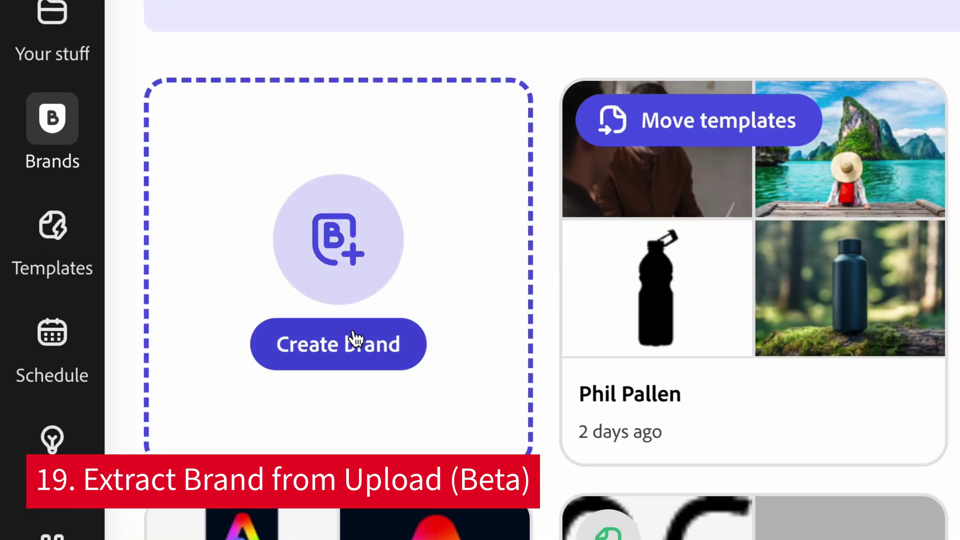
Create a brand extracted from brand.png in Downloads, after previewing the logos image
{"action": "left_click", "coordinate": [355, 339]}
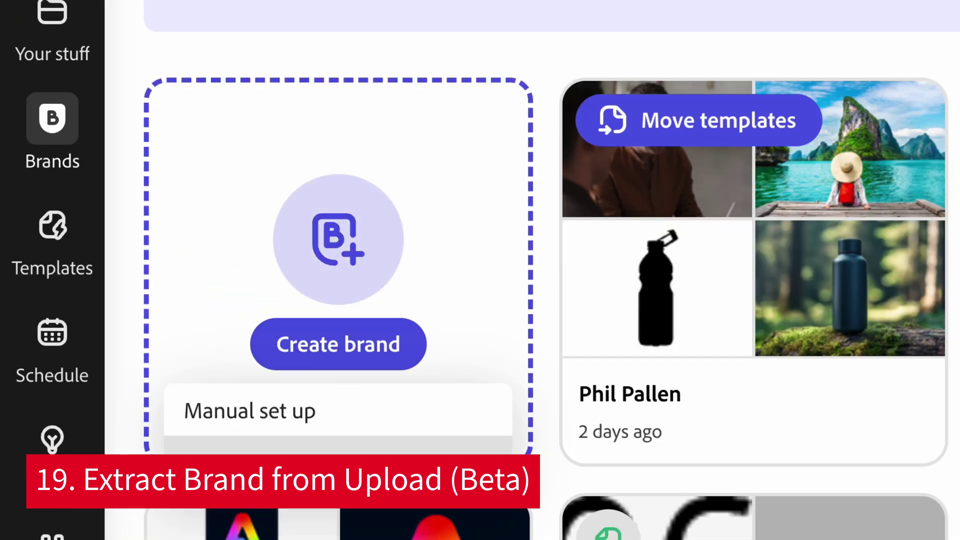
{"action": "left_click", "coordinate": [300, 466]}
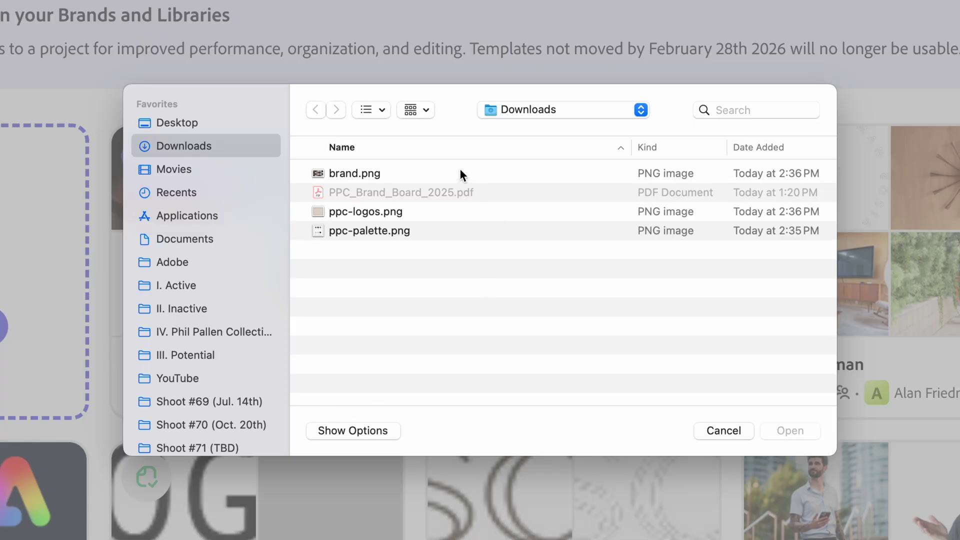
{"action": "left_click", "coordinate": [371, 231]}
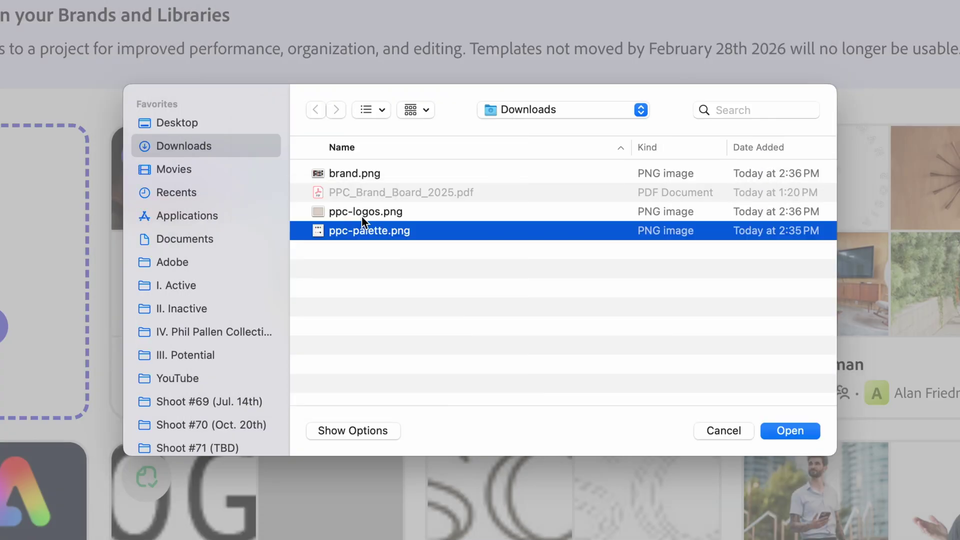
{"action": "left_click", "coordinate": [361, 214]}
{"action": "key", "text": "space"}
{"action": "key", "text": "space"}
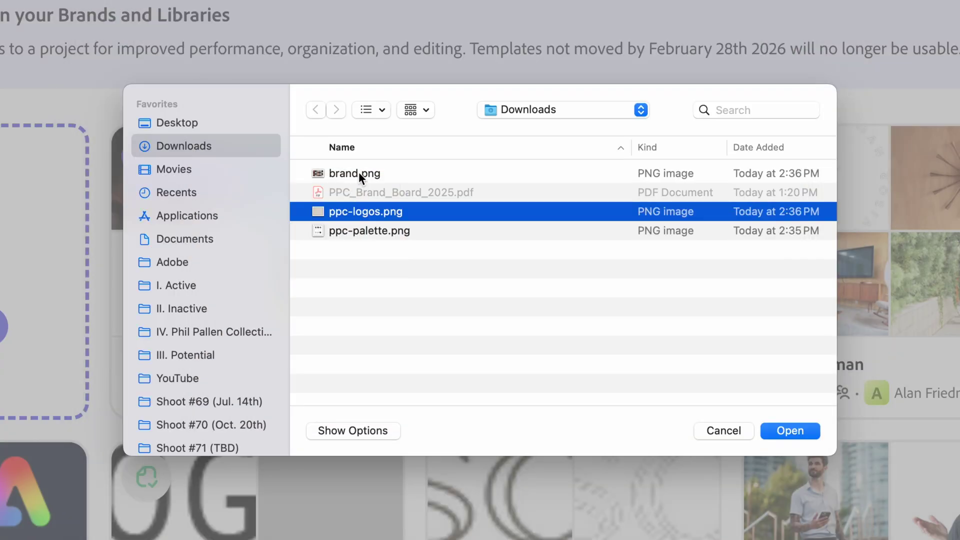
{"action": "left_click", "coordinate": [358, 173]}
{"action": "key", "text": "space"}
{"action": "key", "text": "space"}
{"action": "key", "text": "Return"}
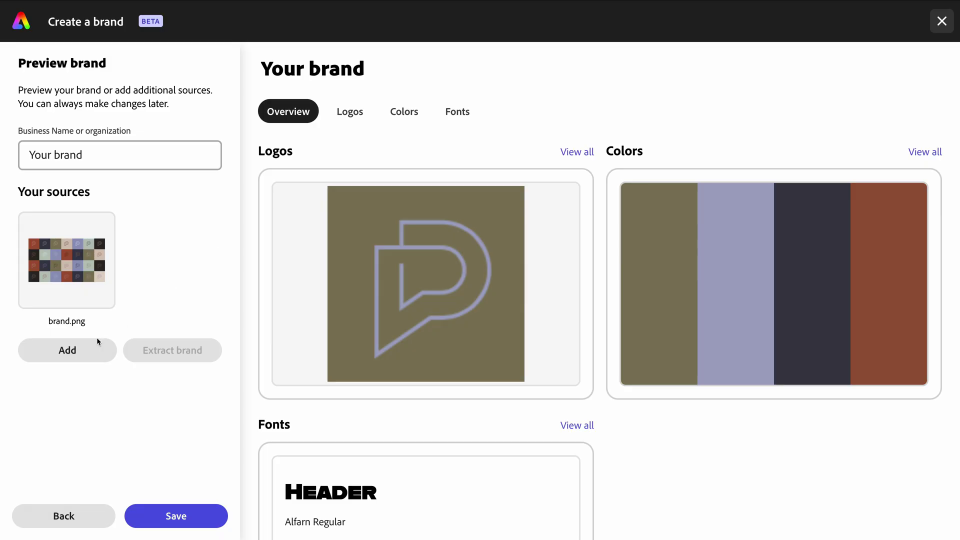
Add ppc-palette.png as a second source, re-extract, and save the Gill Sans Nova brand
{"action": "left_click", "coordinate": [84, 353]}
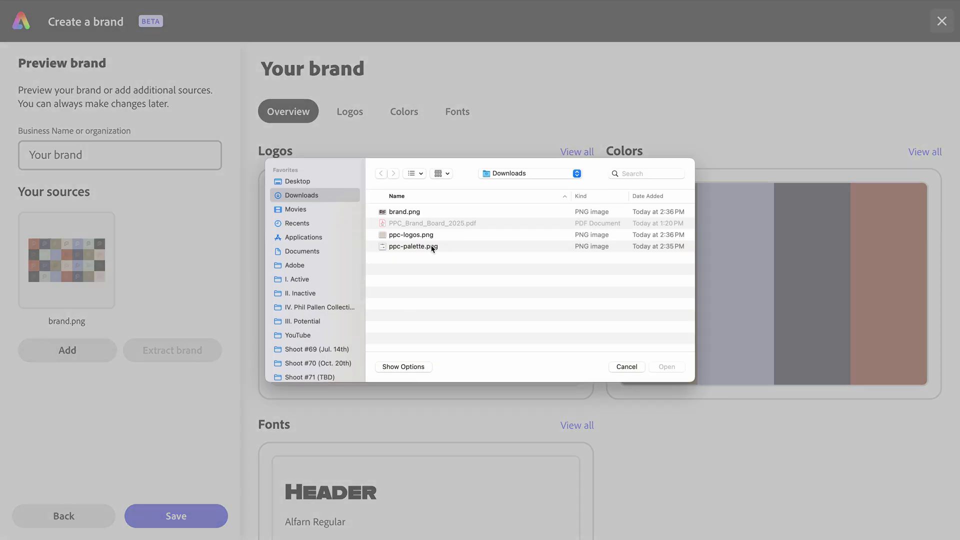
{"action": "double_click", "coordinate": [432, 248]}
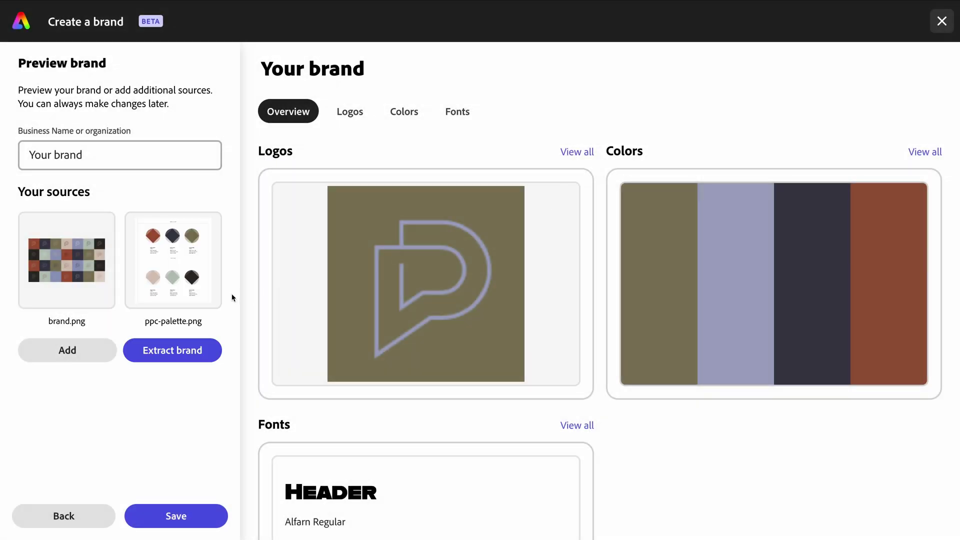
{"action": "left_click", "coordinate": [210, 360]}
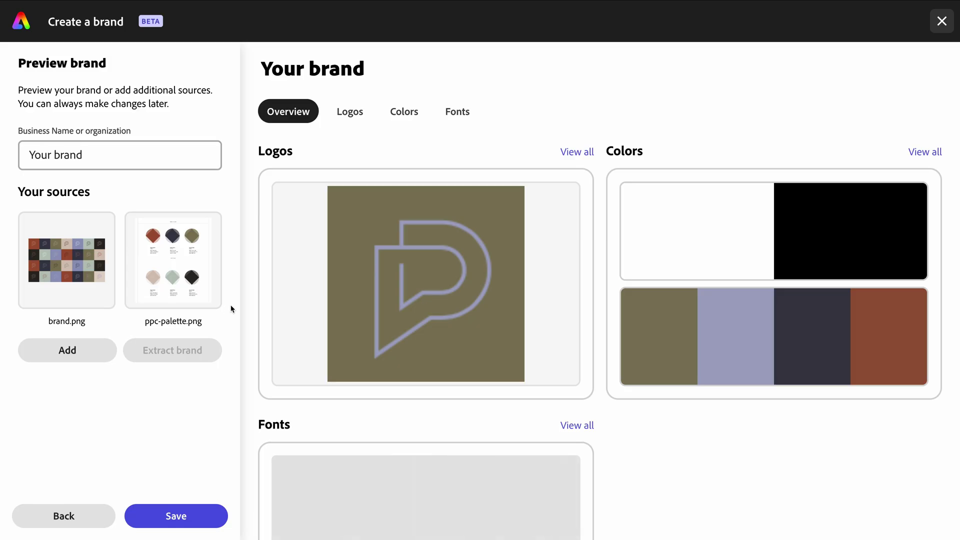
{"action": "scroll", "coordinate": [254, 333], "scroll_direction": "down", "scroll_amount": 3}
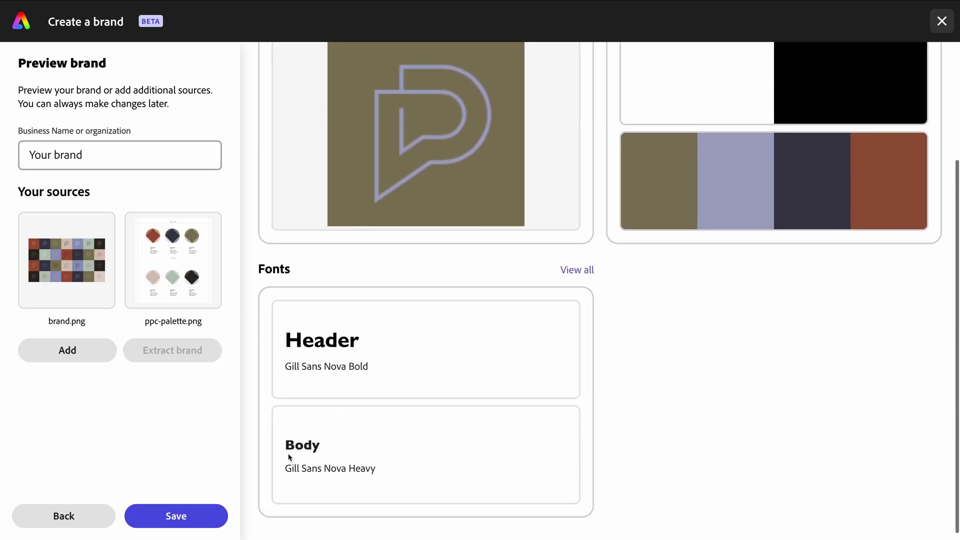
{"action": "scroll", "coordinate": [352, 306], "scroll_direction": "up", "scroll_amount": 2}
{"action": "scroll", "coordinate": [352, 306], "scroll_direction": "up", "scroll_amount": 1}
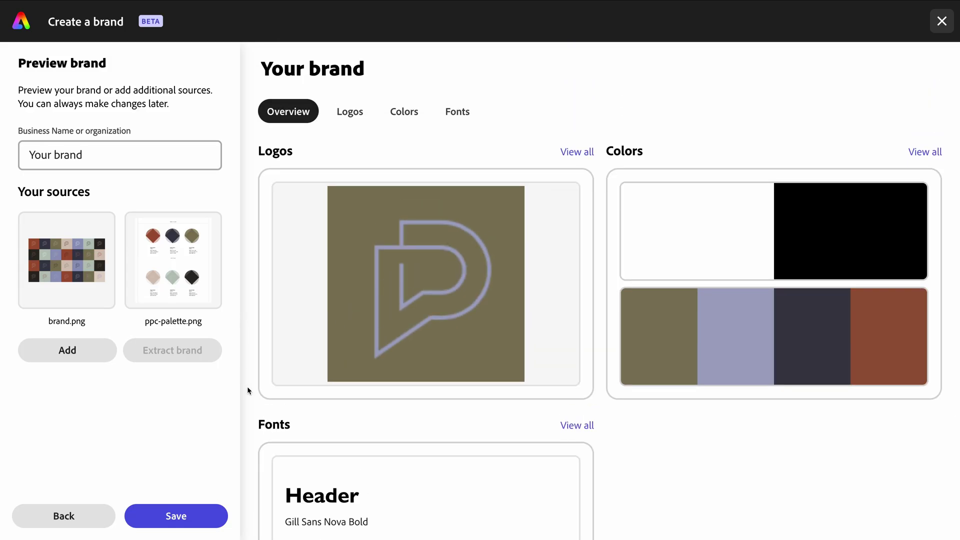
{"action": "left_click", "coordinate": [209, 519]}
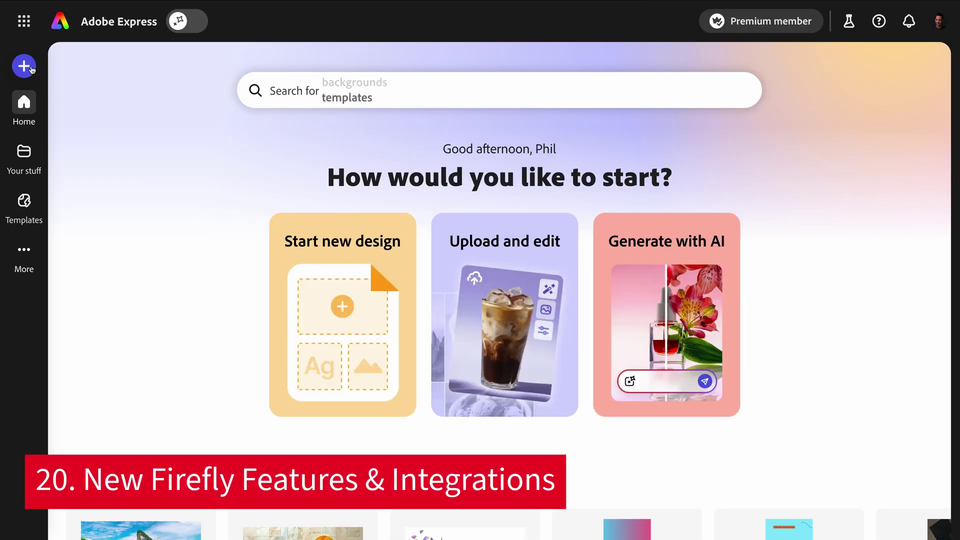
Open Firefly Boards via the + menu's Quick actions > Generative AI tools
{"action": "left_click", "coordinate": [24, 66]}
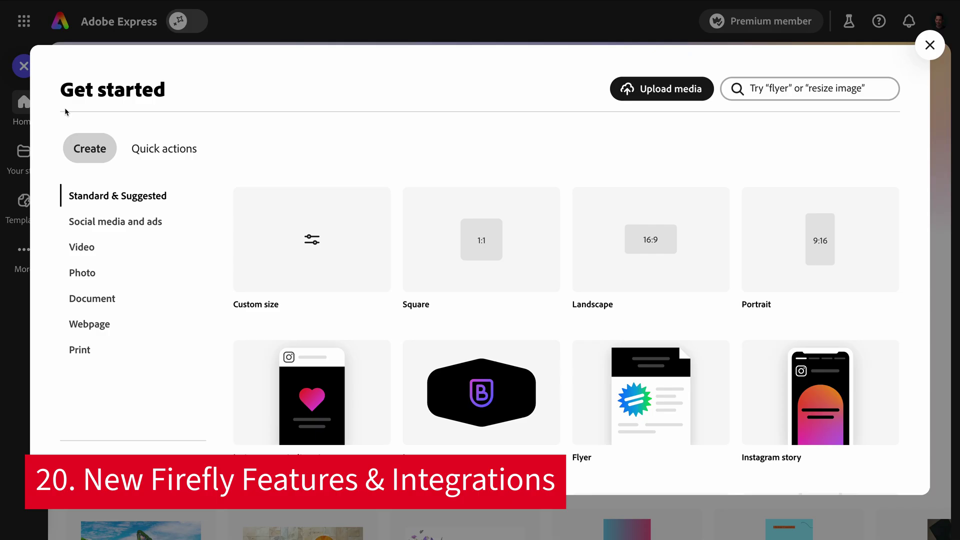
{"action": "left_click", "coordinate": [158, 156]}
{"action": "left_click", "coordinate": [111, 329]}
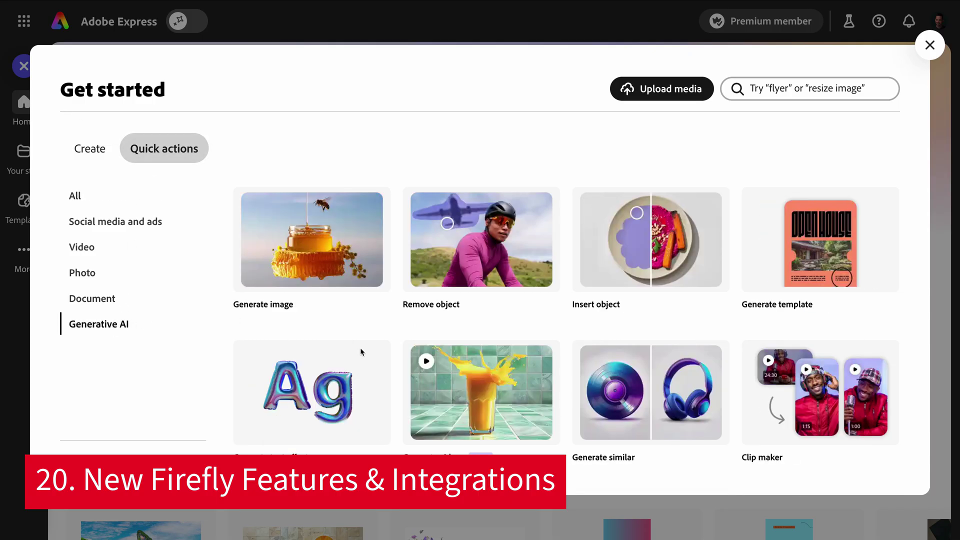
{"action": "scroll", "coordinate": [360, 347], "scroll_direction": "down", "scroll_amount": 2}
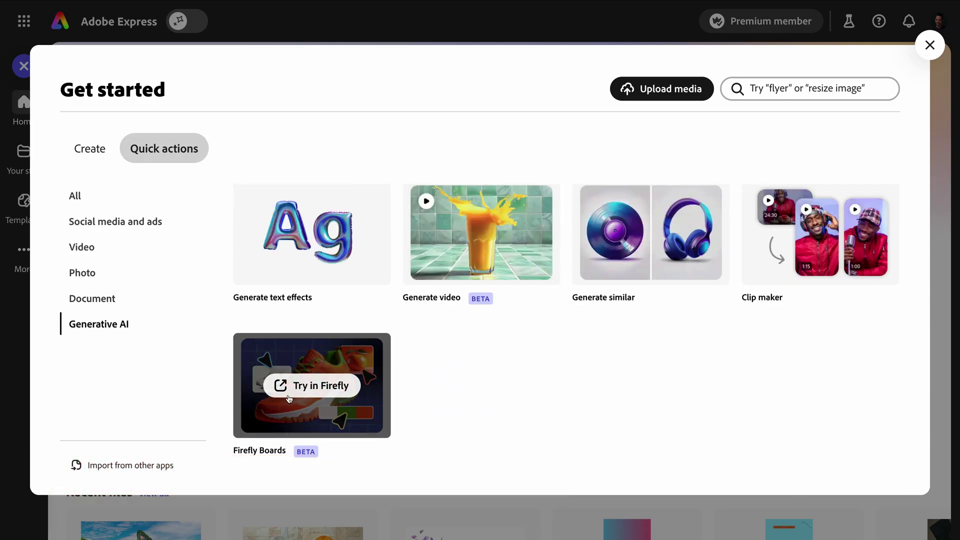
{"action": "left_click", "coordinate": [289, 396]}
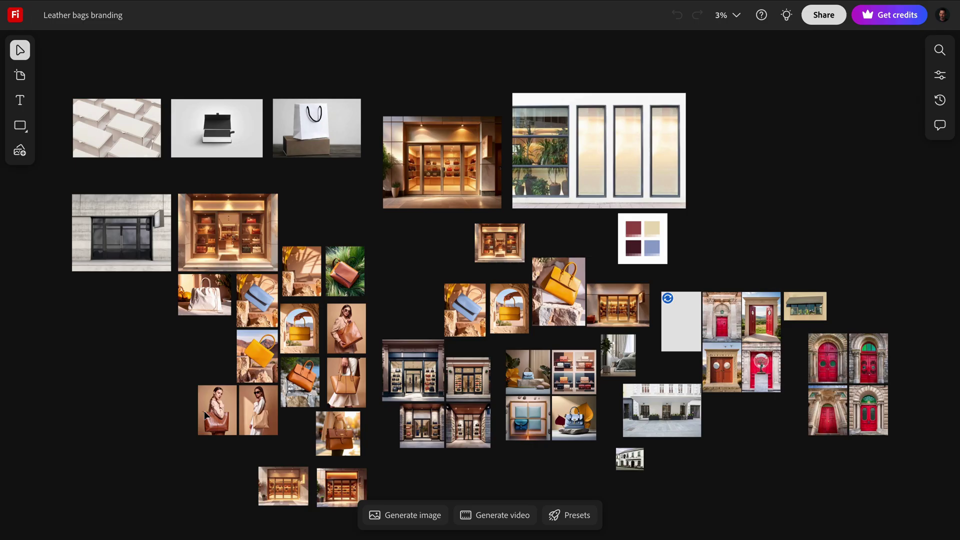
{"action": "scroll", "coordinate": [204, 414], "scroll_direction": "up", "scroll_amount": 3}
{"action": "scroll", "coordinate": [204, 415], "scroll_direction": "up", "scroll_amount": 3}
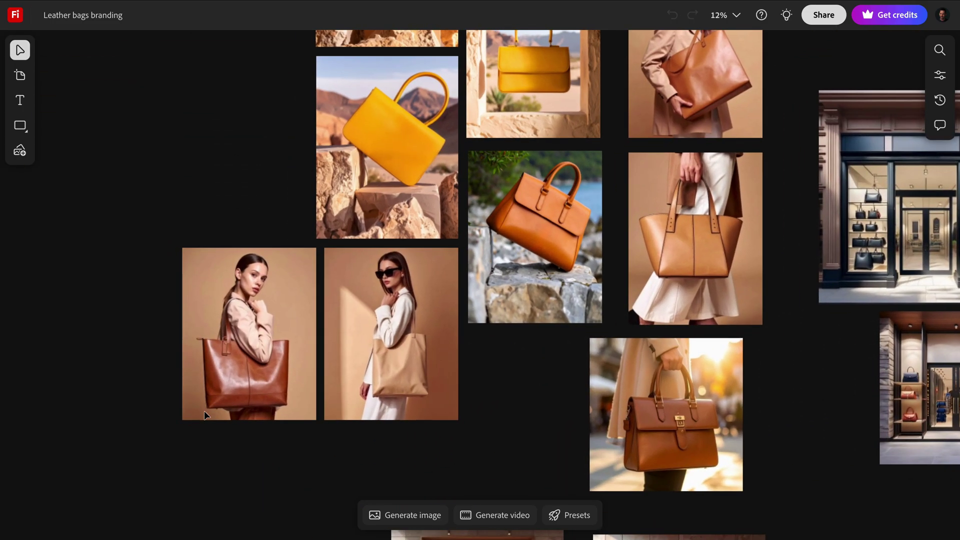
{"action": "scroll", "coordinate": [204, 415], "scroll_direction": "right", "scroll_amount": 3}
{"action": "scroll", "coordinate": [204, 415], "scroll_direction": "right", "scroll_amount": 3}
{"action": "scroll", "coordinate": [204, 414], "scroll_direction": "right", "scroll_amount": 3}
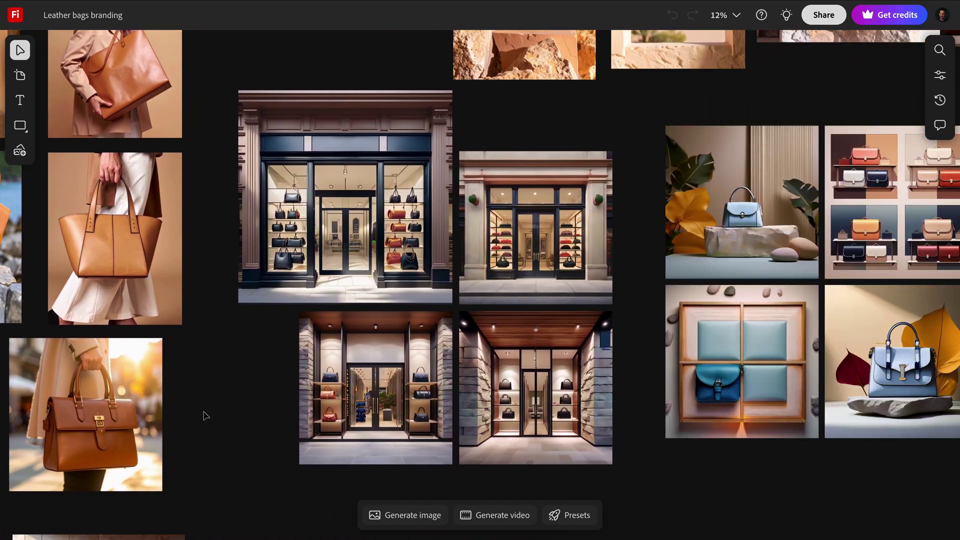
{"action": "scroll", "coordinate": [204, 415], "scroll_direction": "right", "scroll_amount": 3}
{"action": "scroll", "coordinate": [205, 415], "scroll_direction": "right", "scroll_amount": 1}
{"action": "scroll", "coordinate": [203, 414], "scroll_direction": "right", "scroll_amount": 3}
{"action": "scroll", "coordinate": [203, 414], "scroll_direction": "up", "scroll_amount": 2}
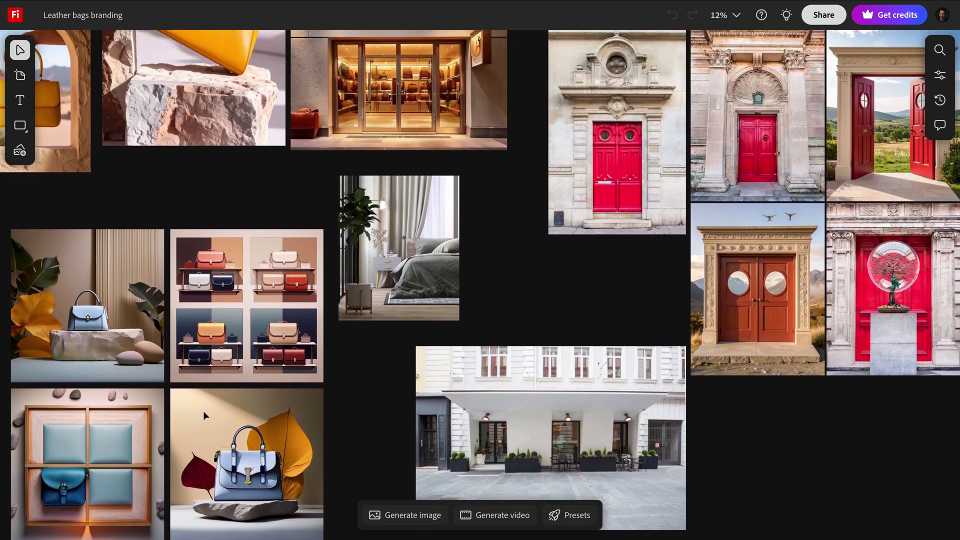
{"action": "scroll", "coordinate": [204, 415], "scroll_direction": "up", "scroll_amount": 2}
{"action": "scroll", "coordinate": [203, 410], "scroll_direction": "up", "scroll_amount": 1}
{"action": "scroll", "coordinate": [203, 410], "scroll_direction": "right", "scroll_amount": 1}
{"action": "scroll", "coordinate": [288, 356], "scroll_direction": "right", "scroll_amount": 2}
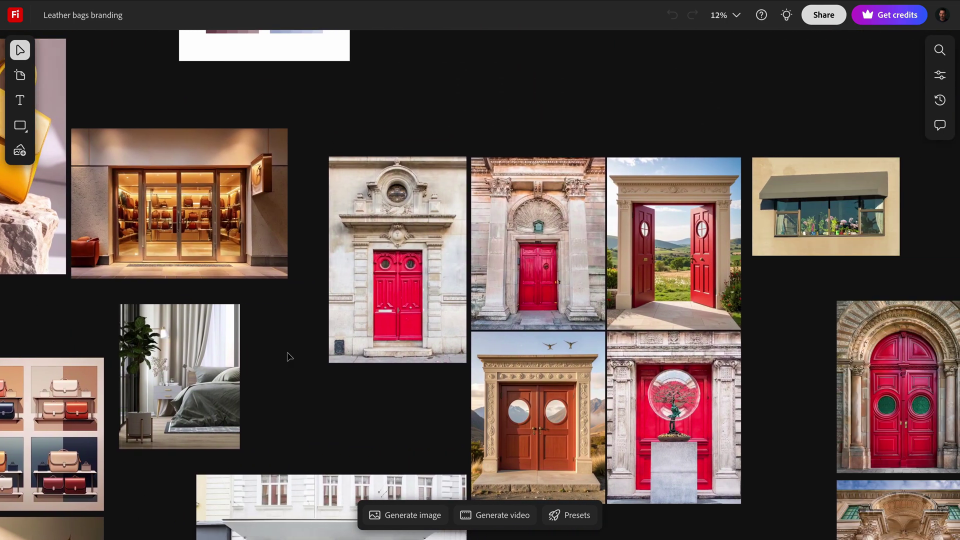
Select the red-door image, view its more-options menu, then close it
{"action": "left_click", "coordinate": [360, 304]}
{"action": "left_click", "coordinate": [524, 127]}
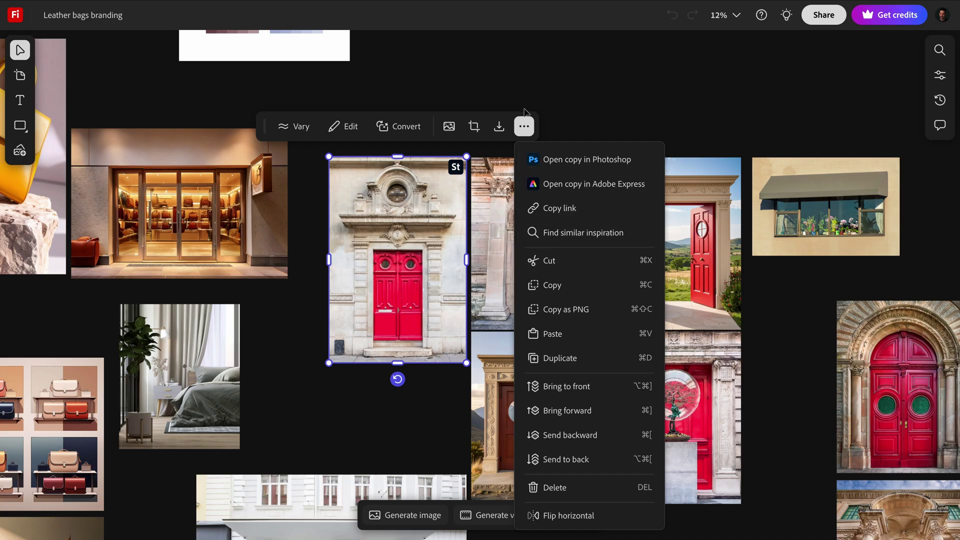
{"action": "left_click", "coordinate": [407, 102]}
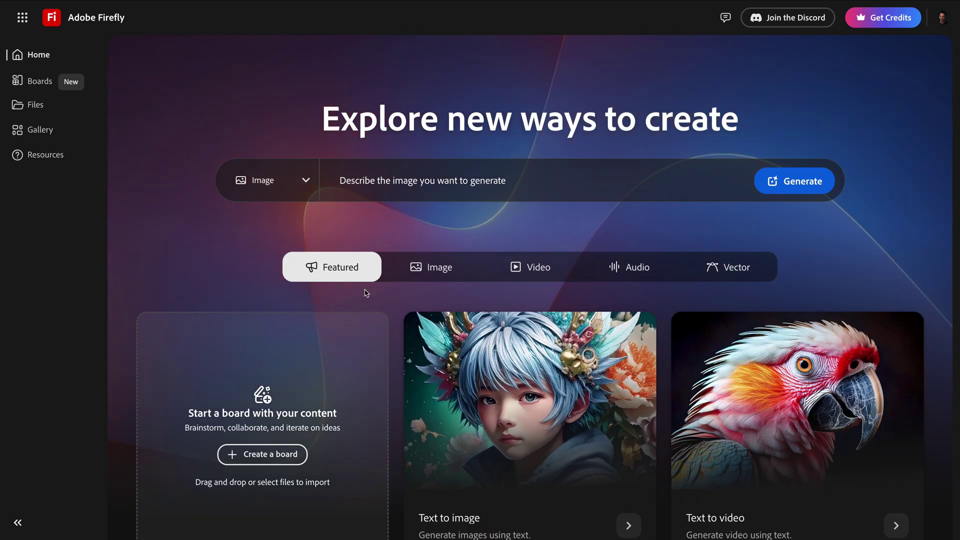
{"action": "scroll", "coordinate": [139, 204], "scroll_direction": "down", "scroll_amount": 2}
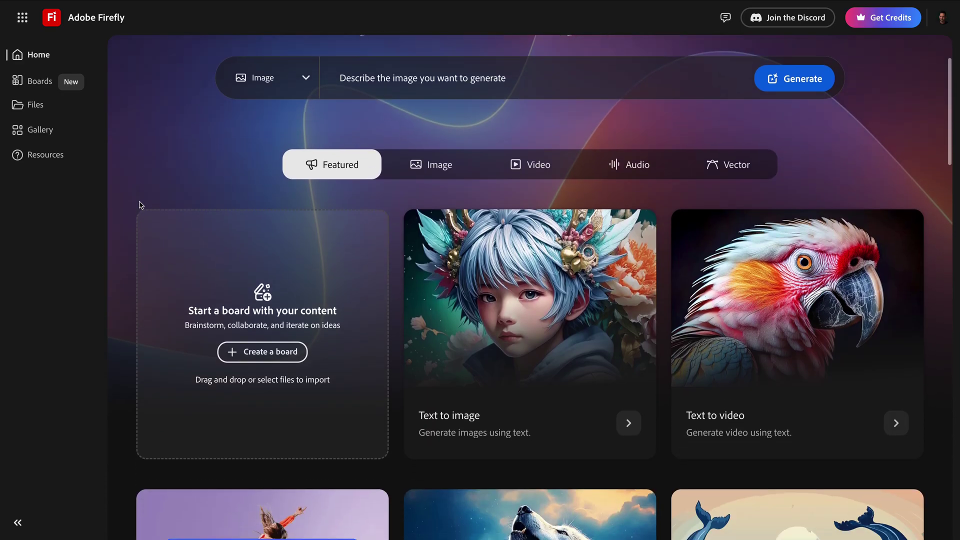
{"action": "scroll", "coordinate": [139, 204], "scroll_direction": "down", "scroll_amount": 2}
{"action": "scroll", "coordinate": [139, 205], "scroll_direction": "down", "scroll_amount": 4}
{"action": "scroll", "coordinate": [139, 204], "scroll_direction": "down", "scroll_amount": 3}
{"action": "scroll", "coordinate": [139, 205], "scroll_direction": "down", "scroll_amount": 3}
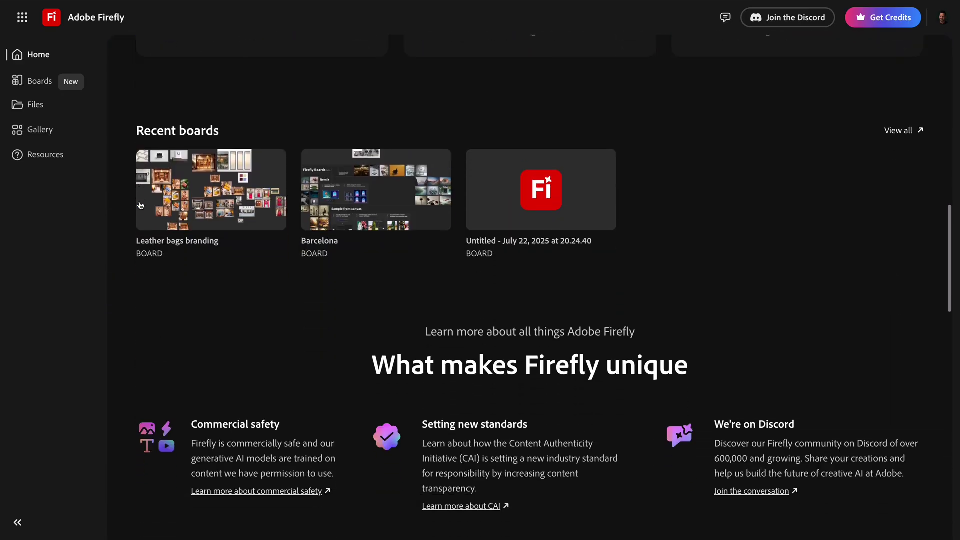
{"action": "scroll", "coordinate": [139, 205], "scroll_direction": "down", "scroll_amount": 3}
{"action": "scroll", "coordinate": [138, 204], "scroll_direction": "up", "scroll_amount": 15}
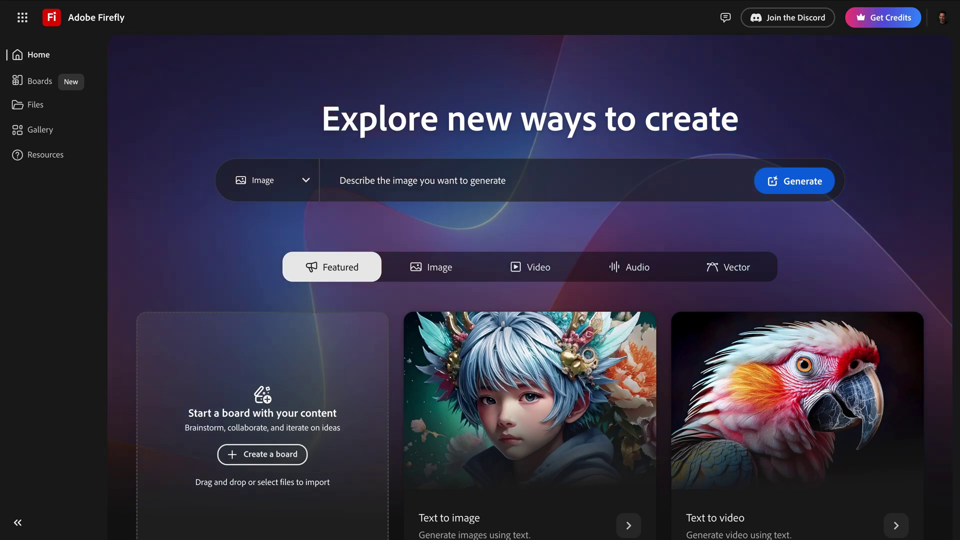